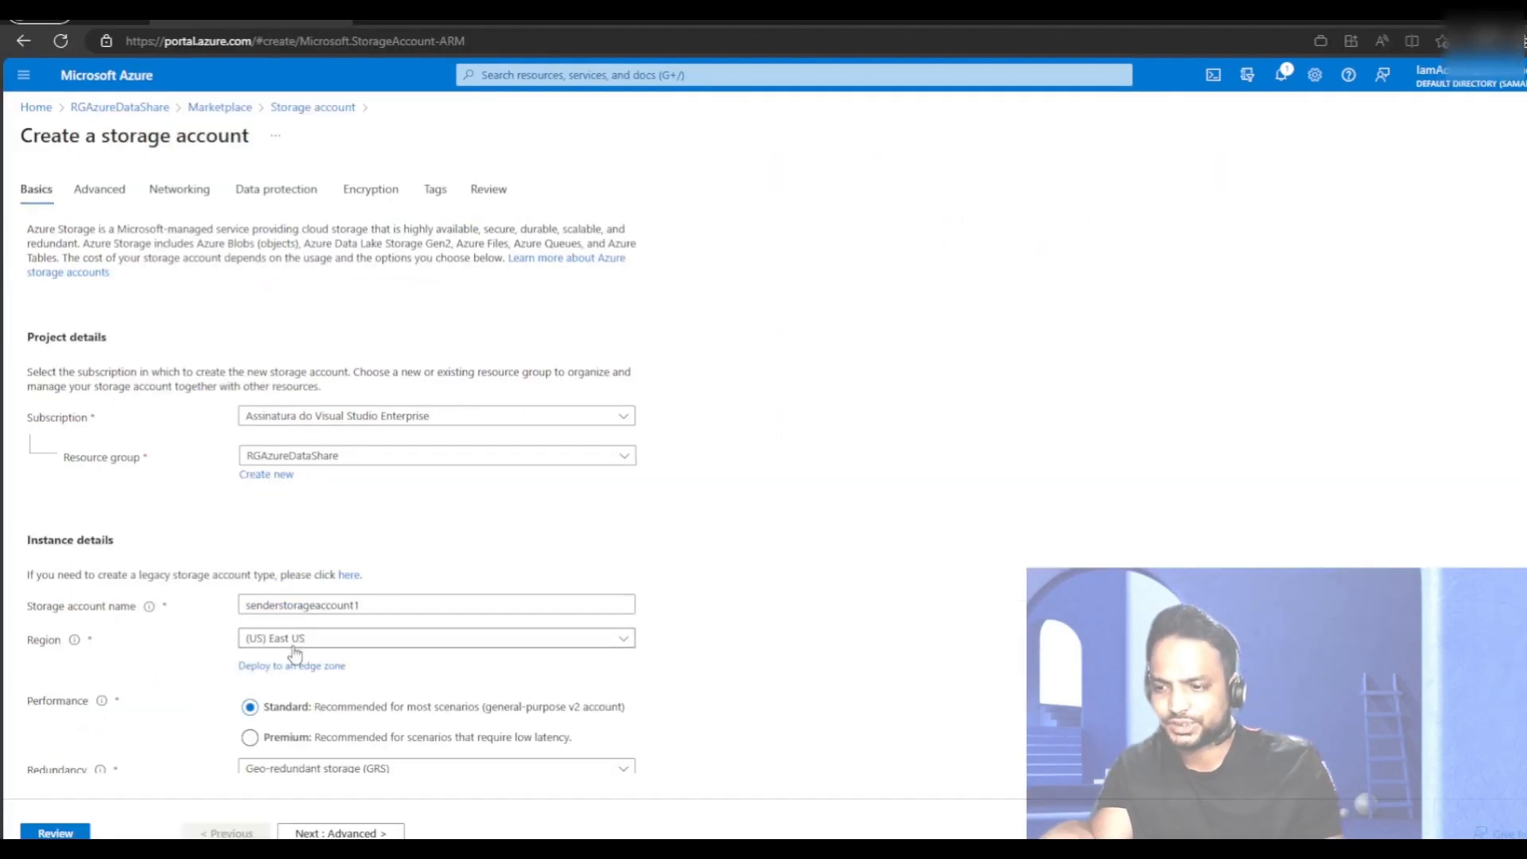
# Set the redundancy of the new storage account senderstorageaccount1 to Locally-redundant storage (LRS).
pyautogui.scroll(-1, 294, 652)
pyautogui.click(383, 704)
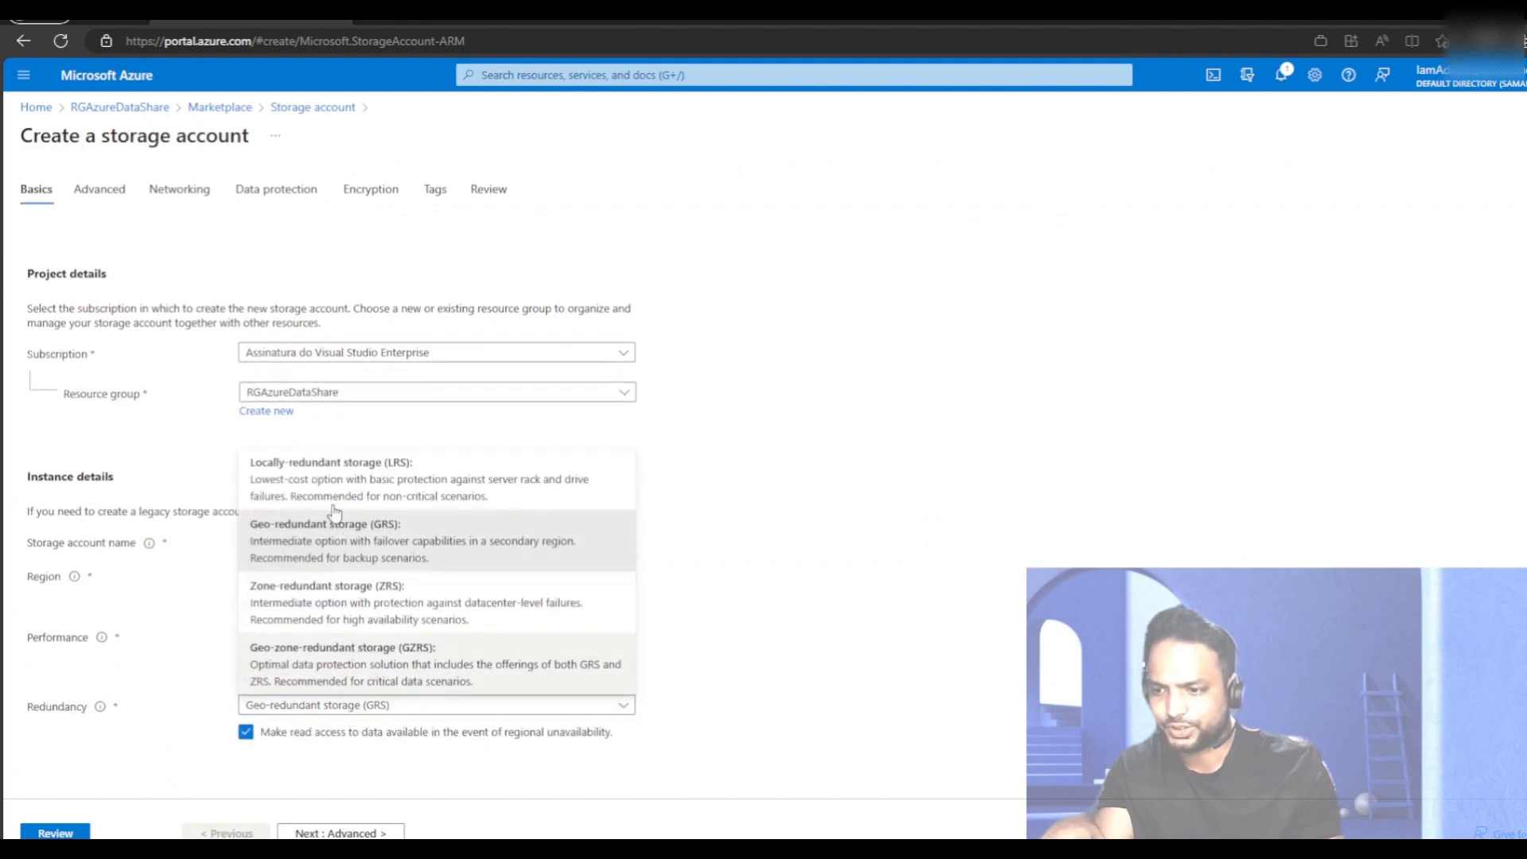
pyautogui.click(332, 506)
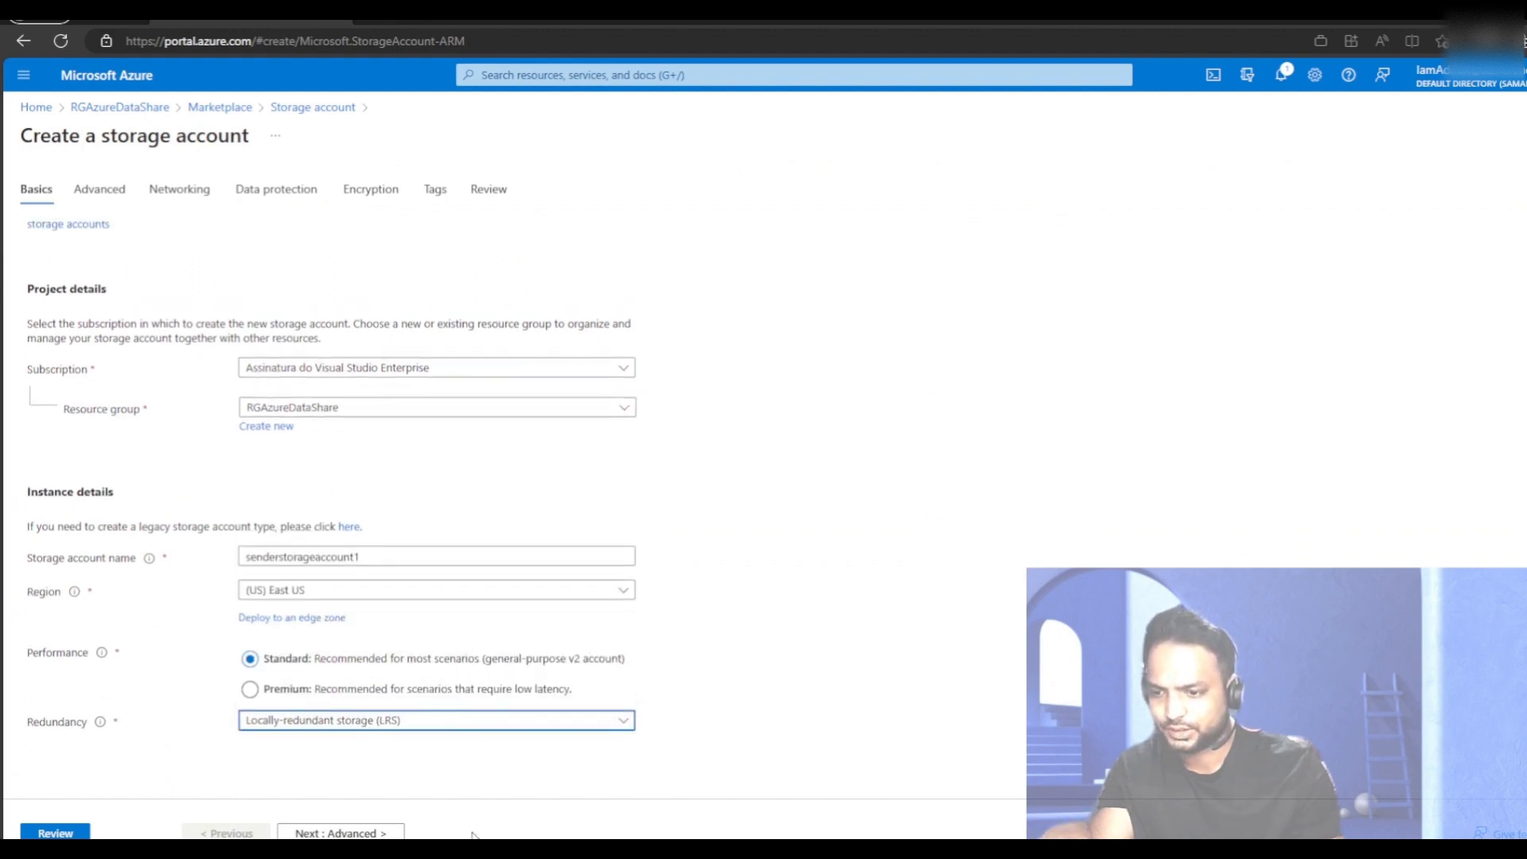
# Enable hierarchical namespace in the advanced settings of senderstorageaccount1, then review and create the account.
pyautogui.click(340, 833)
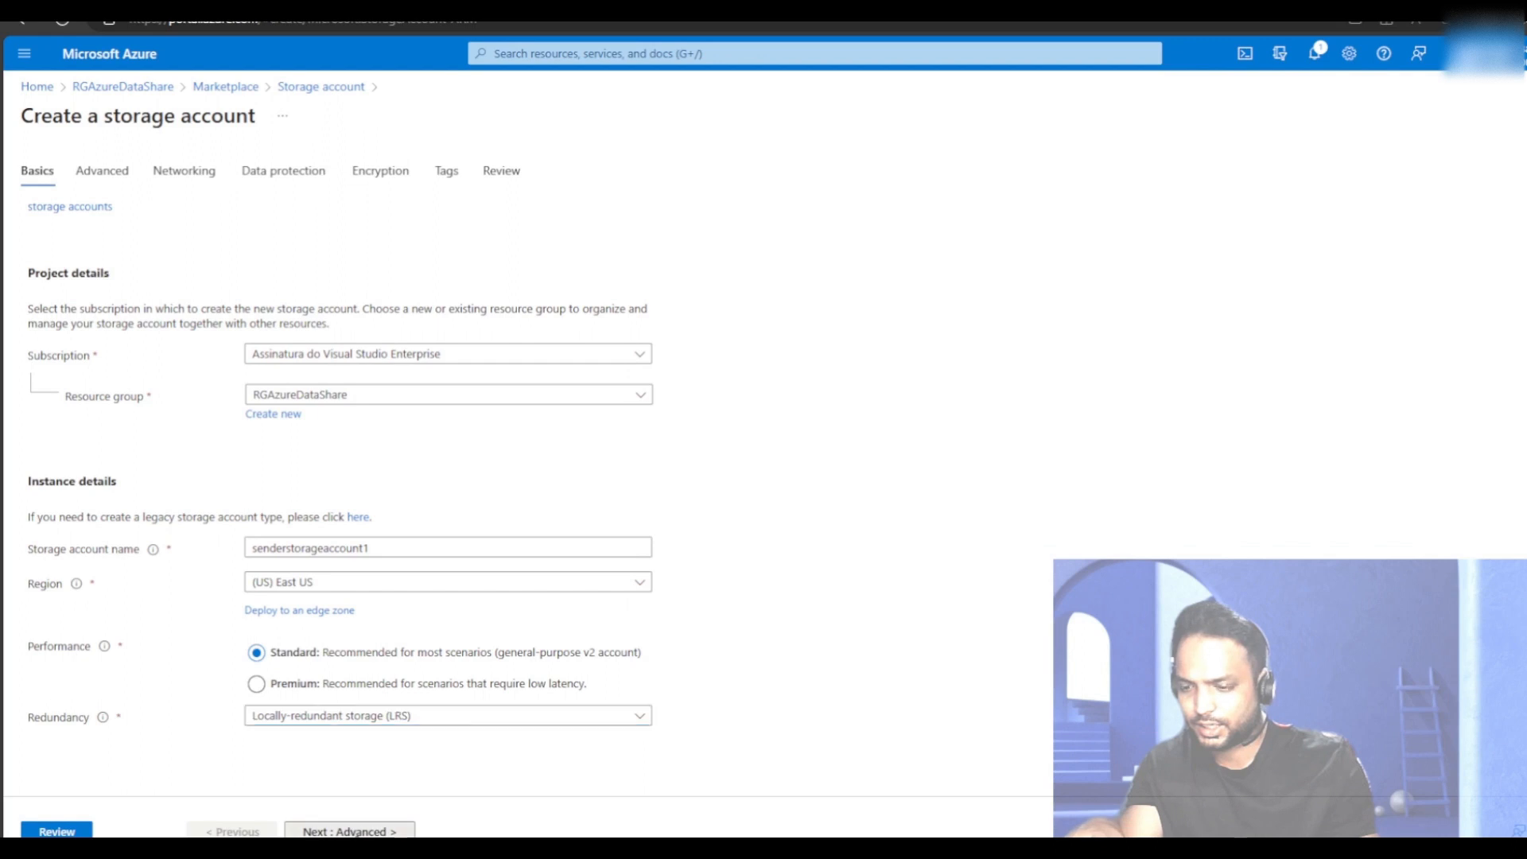
pyautogui.click(253, 664)
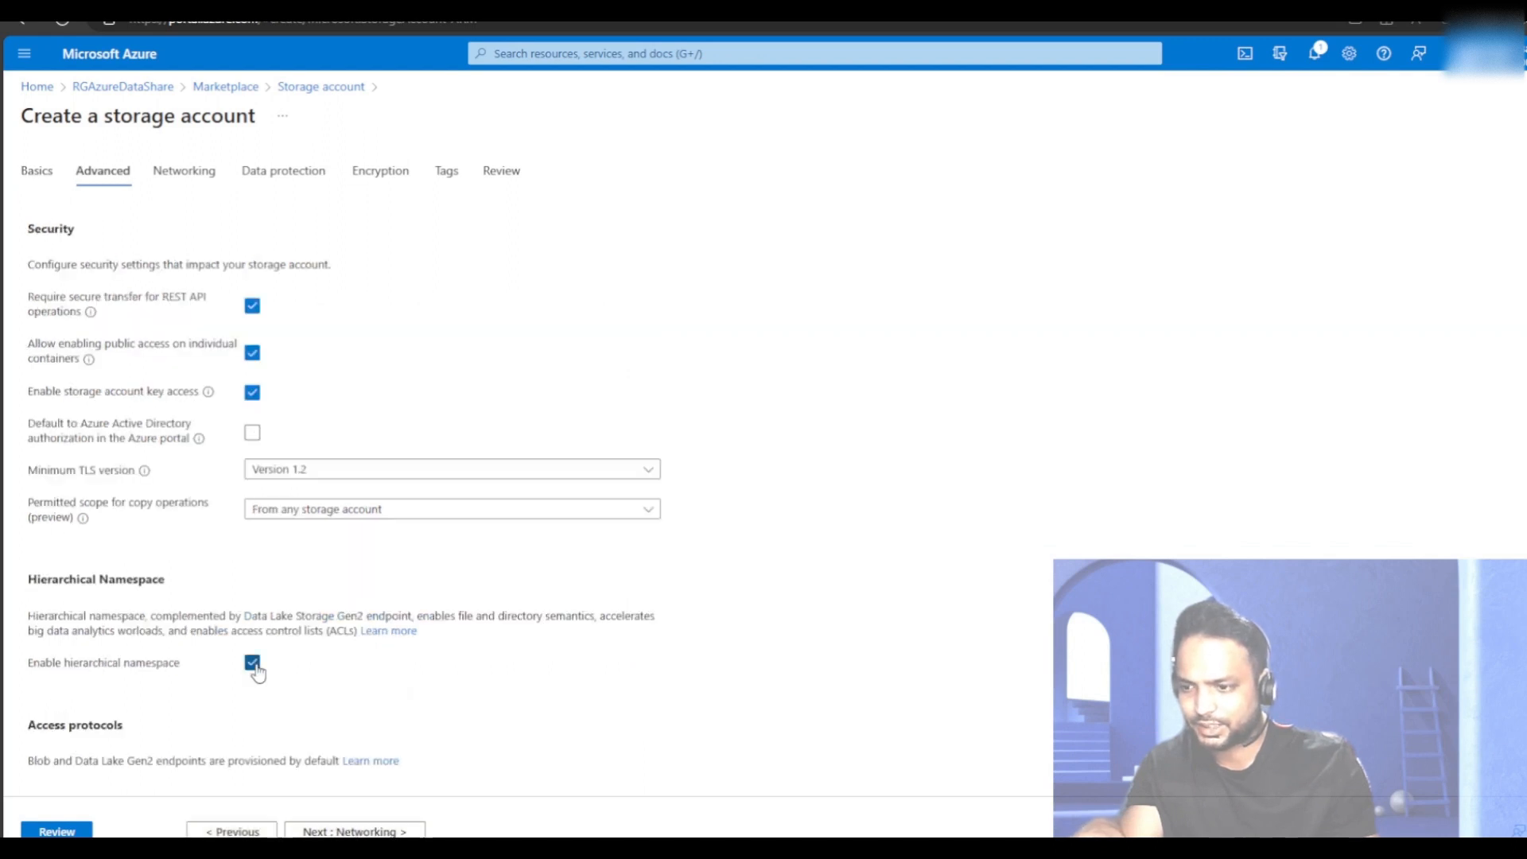
pyautogui.click(56, 831)
pyautogui.click(56, 830)
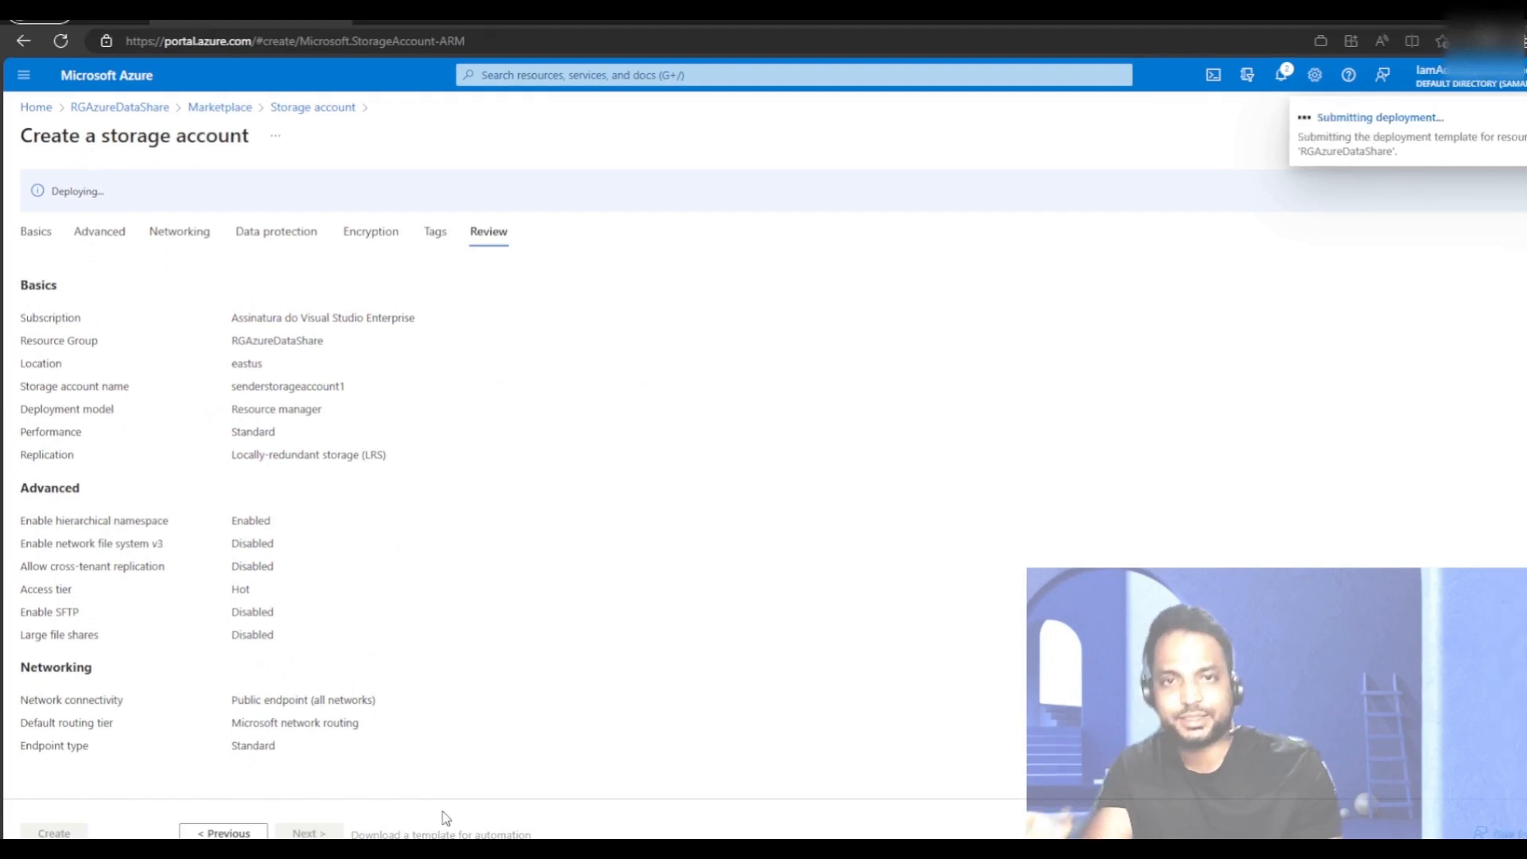
# In the recipient's Azure portal, set the redundancy of consumerstorageaccnt1 to Locally-redundant storage (LRS).
pyautogui.moveTo(344, 835)
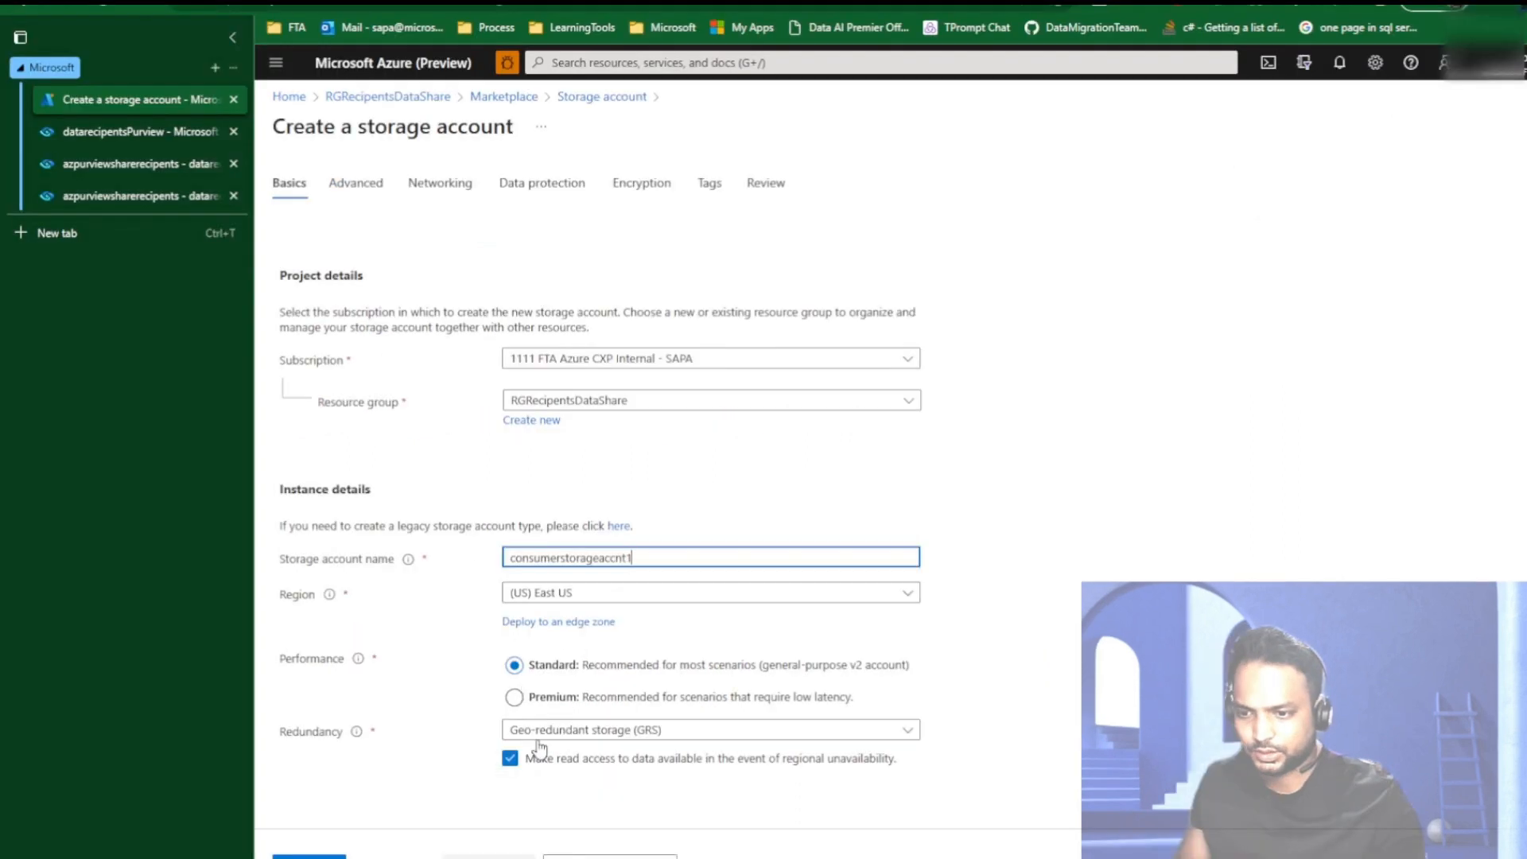
pyautogui.click(710, 729)
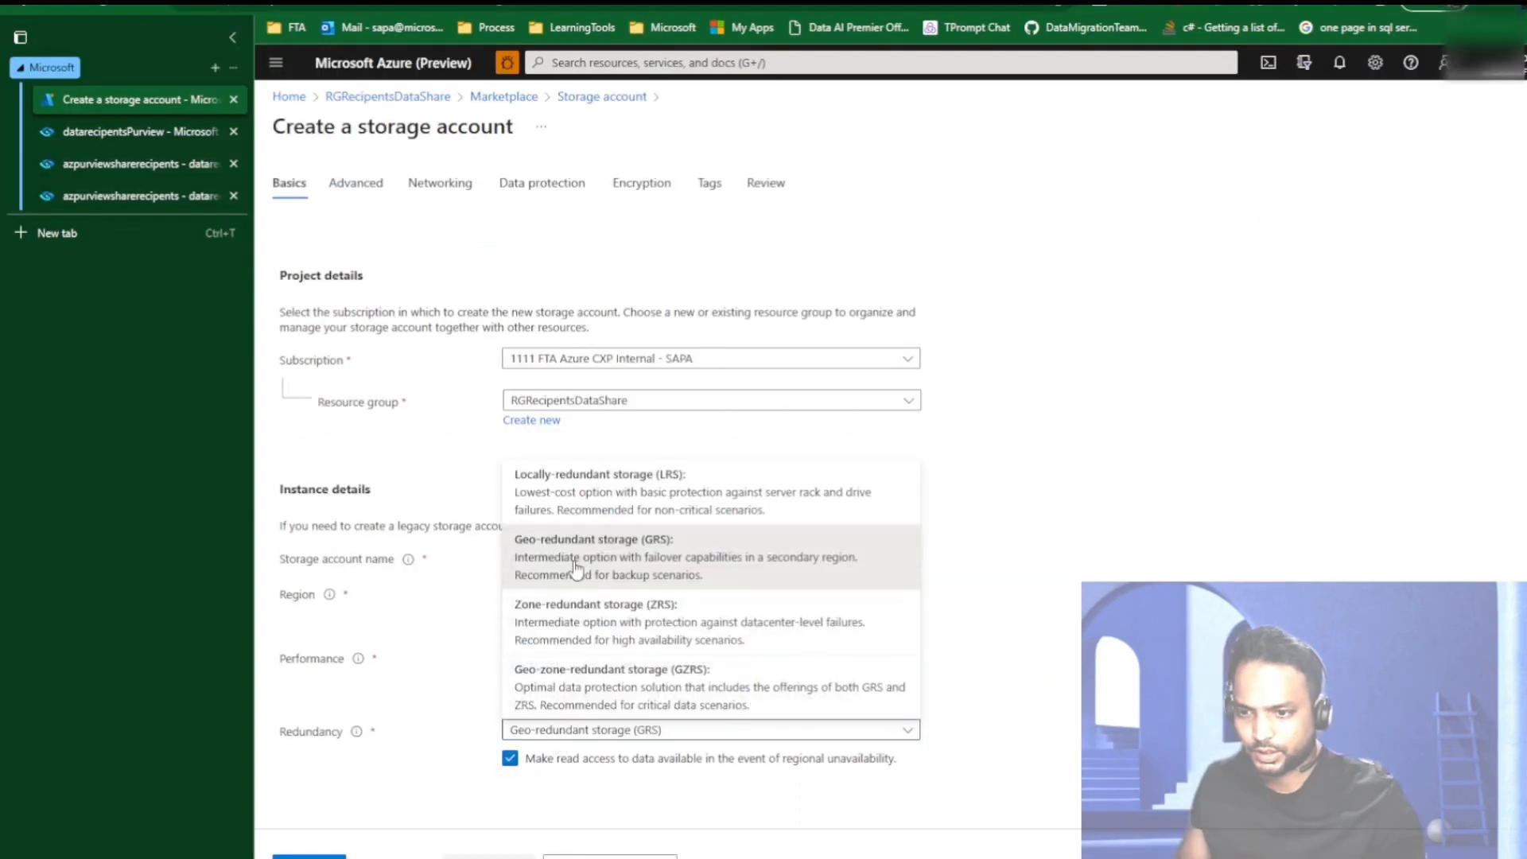
pyautogui.click(570, 487)
# Enable hierarchical namespace in the advanced settings of consumerstorageaccnt1, then review and create the account.
pyautogui.click(595, 852)
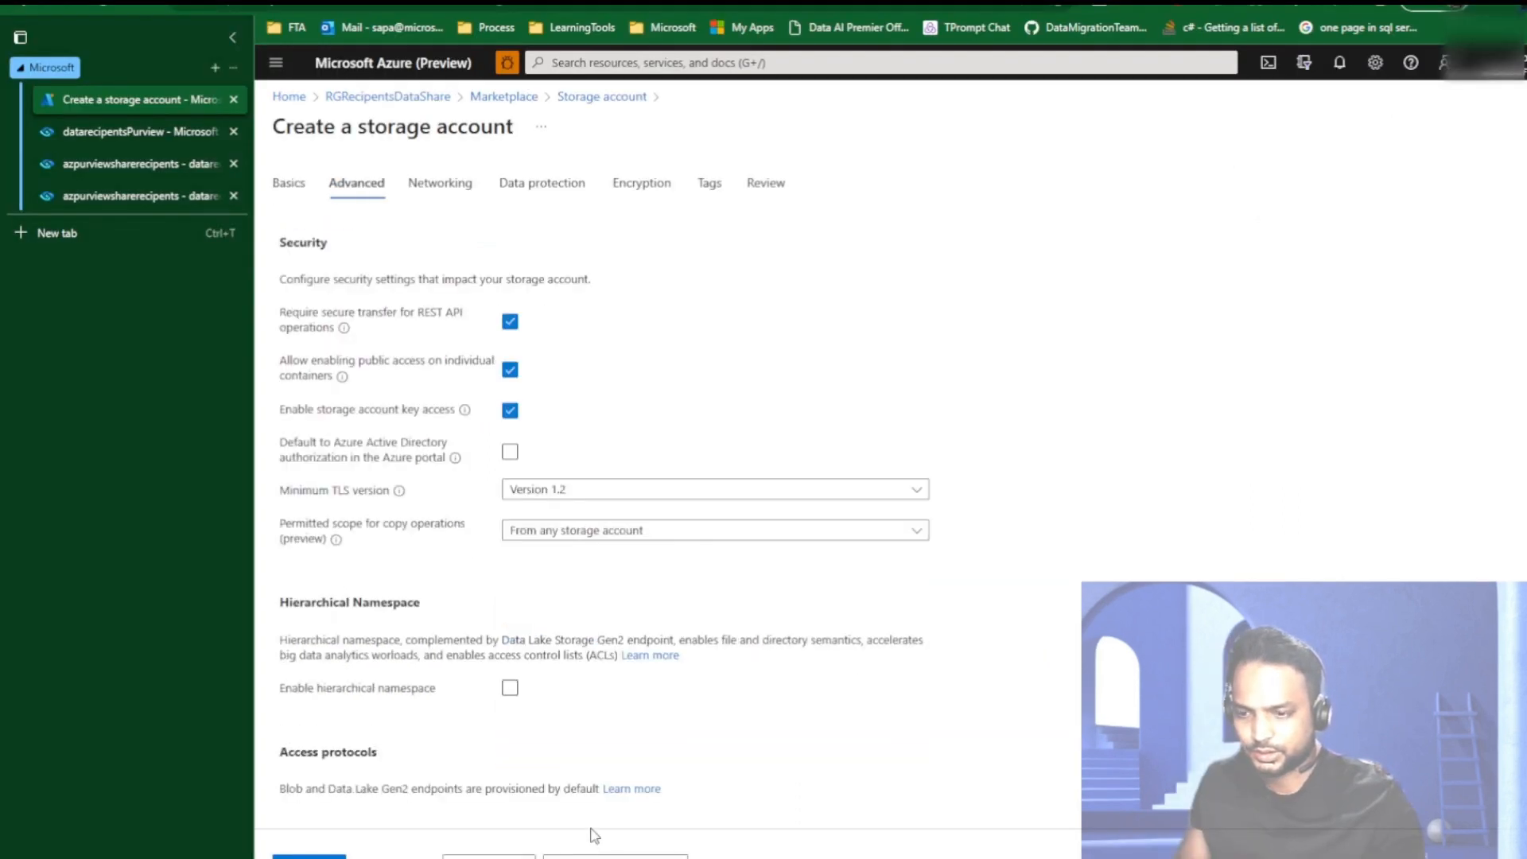
pyautogui.click(510, 689)
pyautogui.scroll(-4, 642, 710)
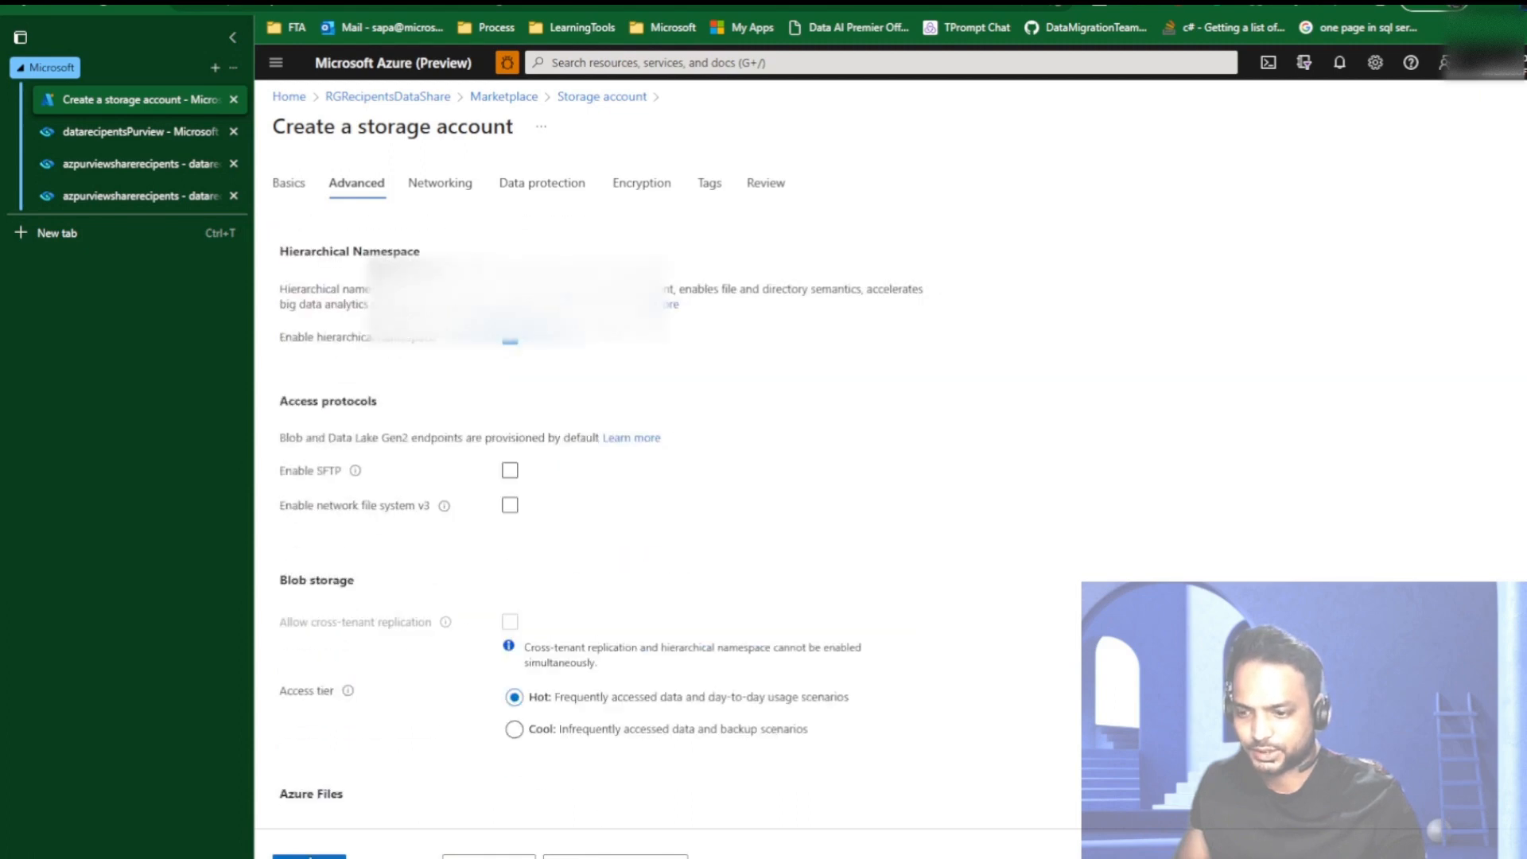
pyautogui.click(309, 857)
pyautogui.click(300, 856)
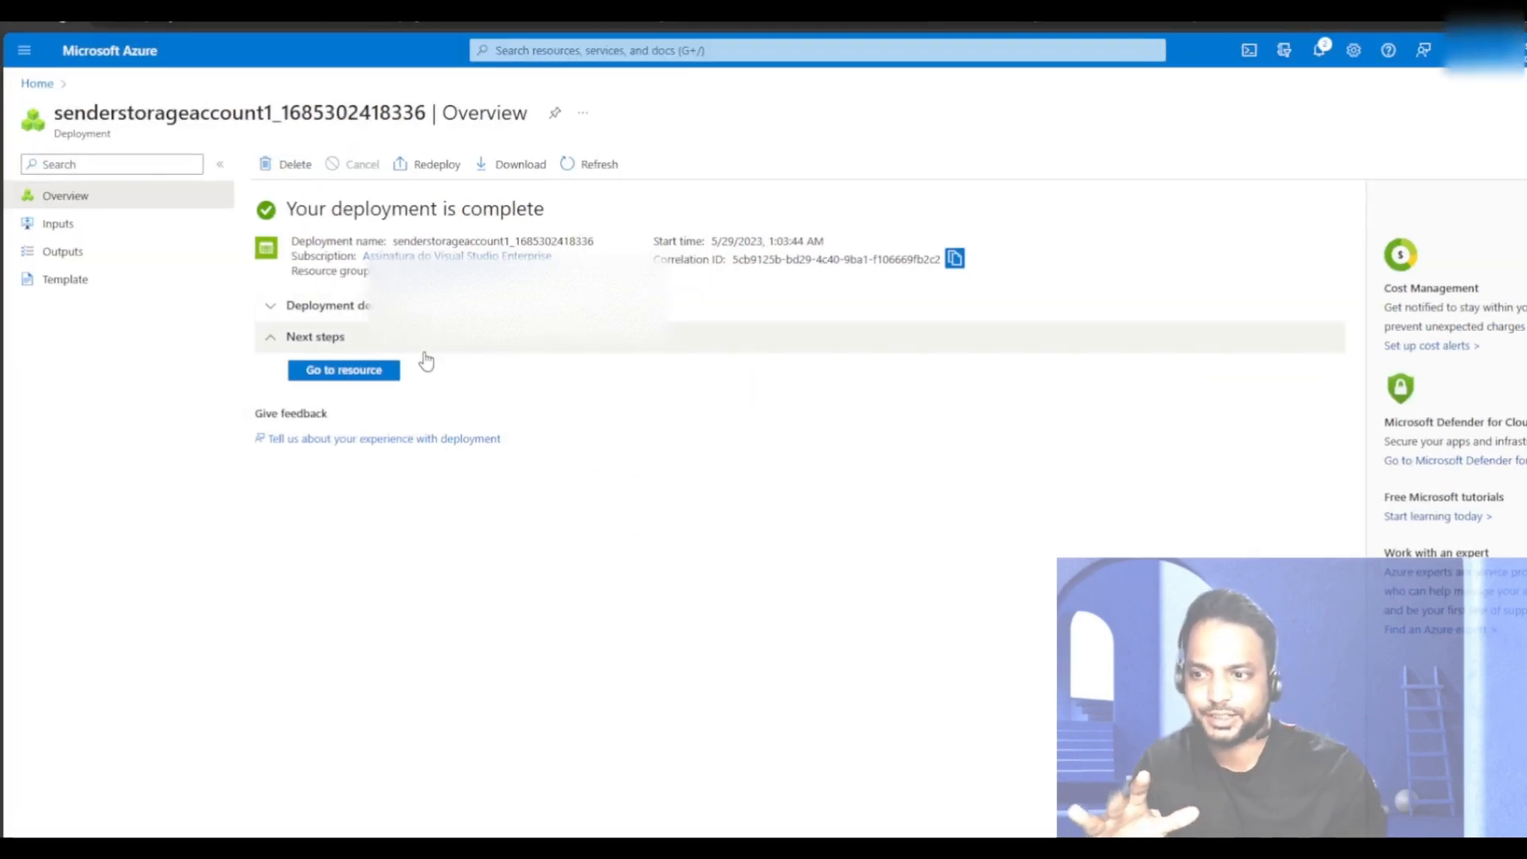
# Create a container named srcsamplecontainer in the deployed senderstorageaccount1 and close its blob upload pane.
pyautogui.click(368, 374)
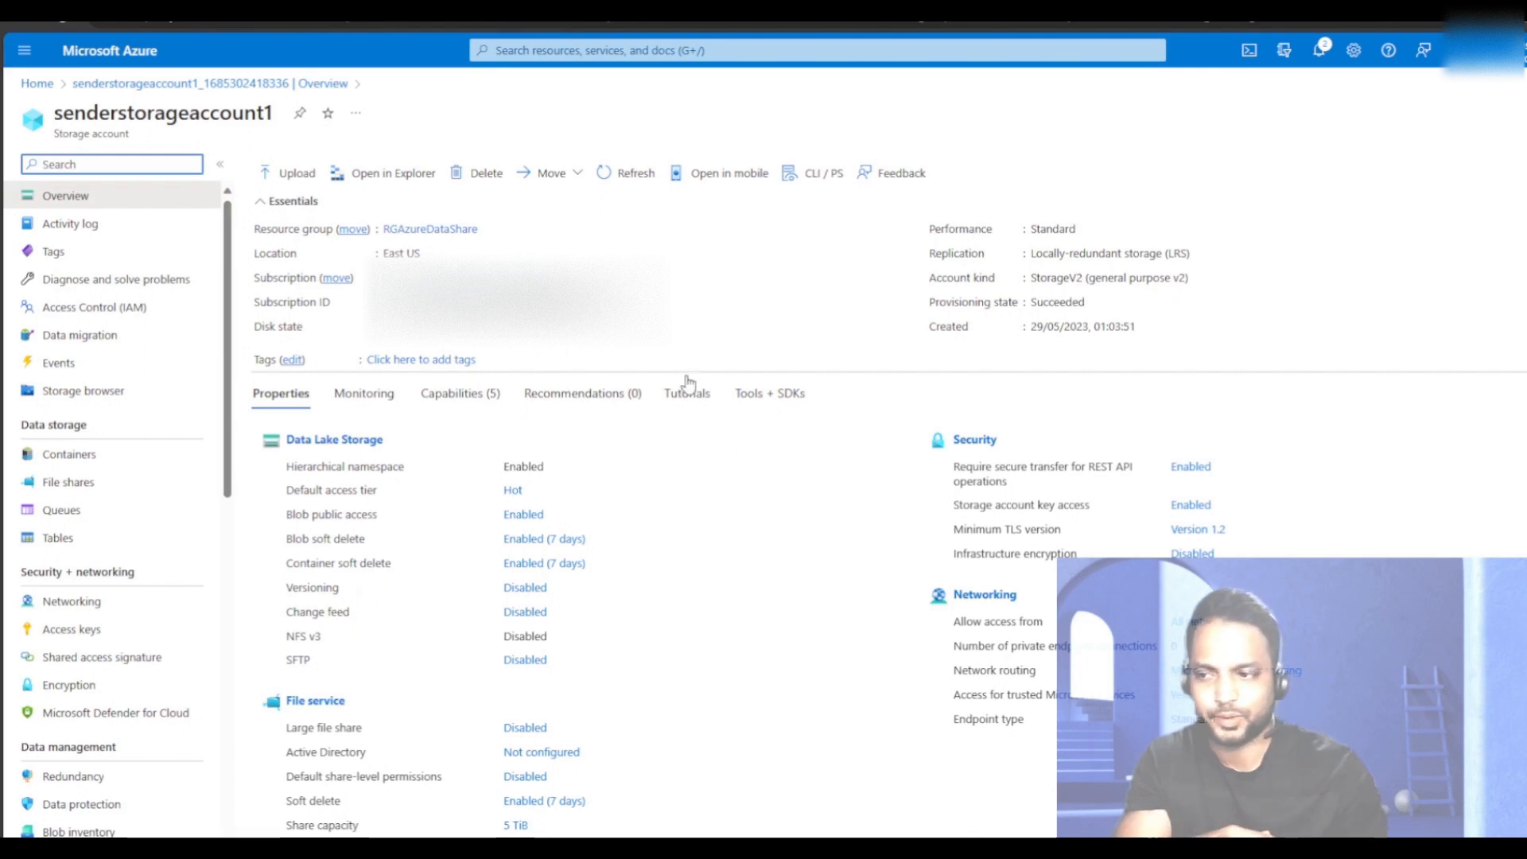
pyautogui.click(64, 455)
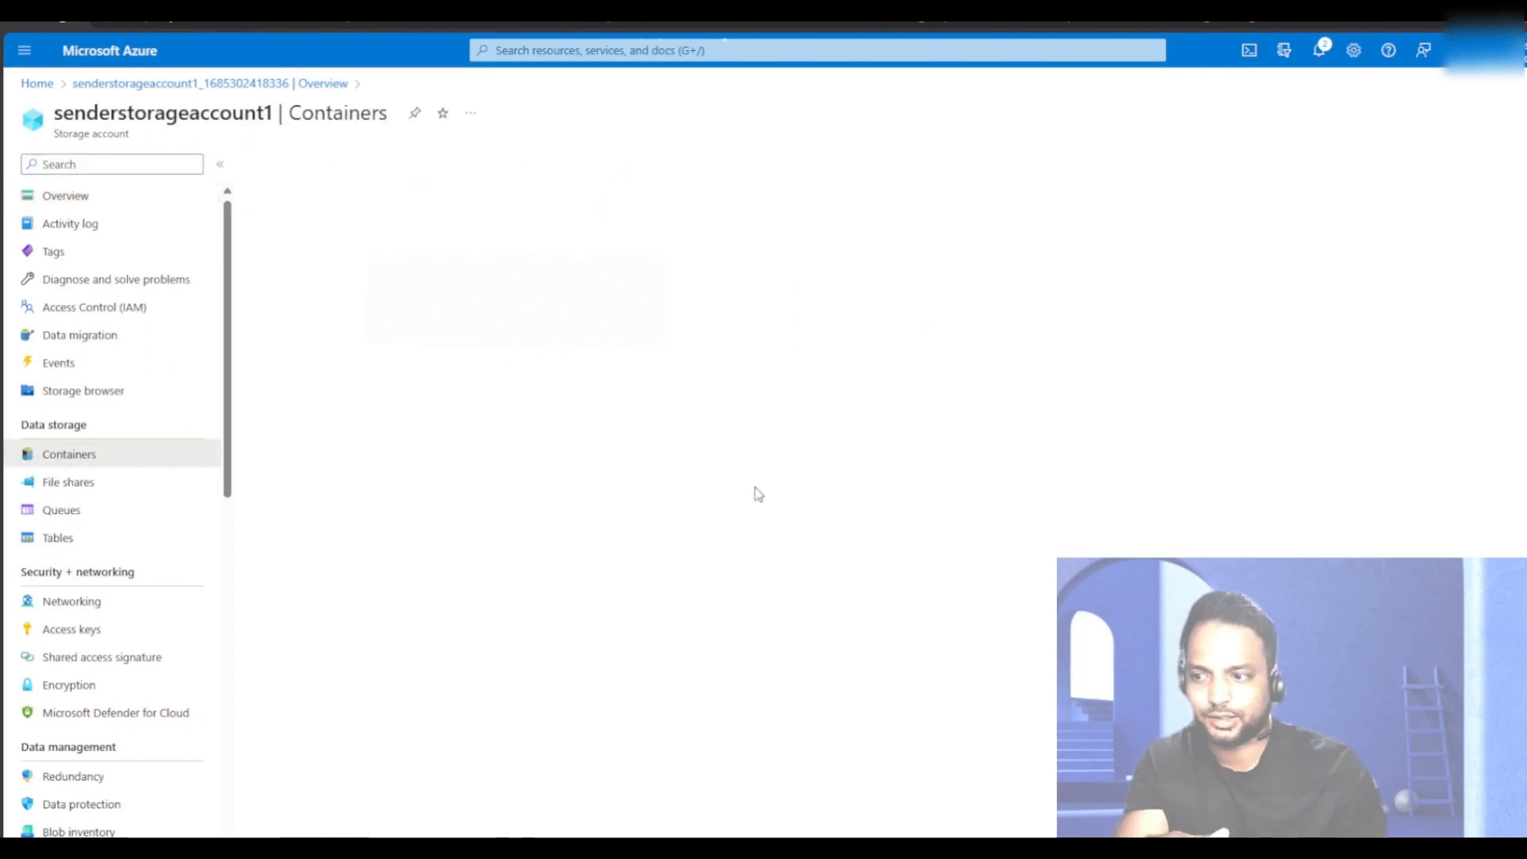
pyautogui.click(294, 164)
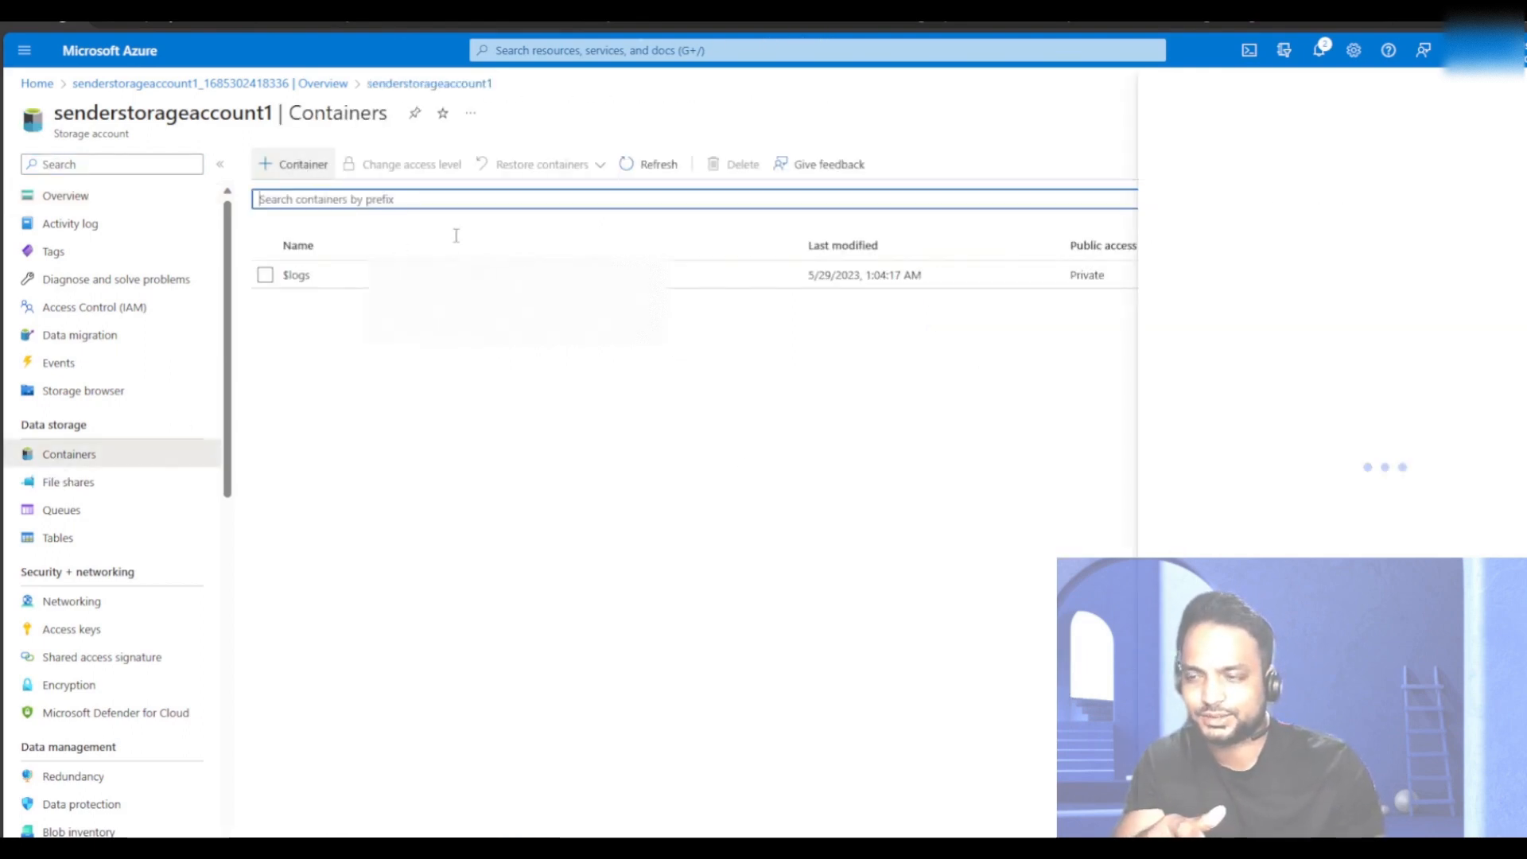
pyautogui.write('siou')
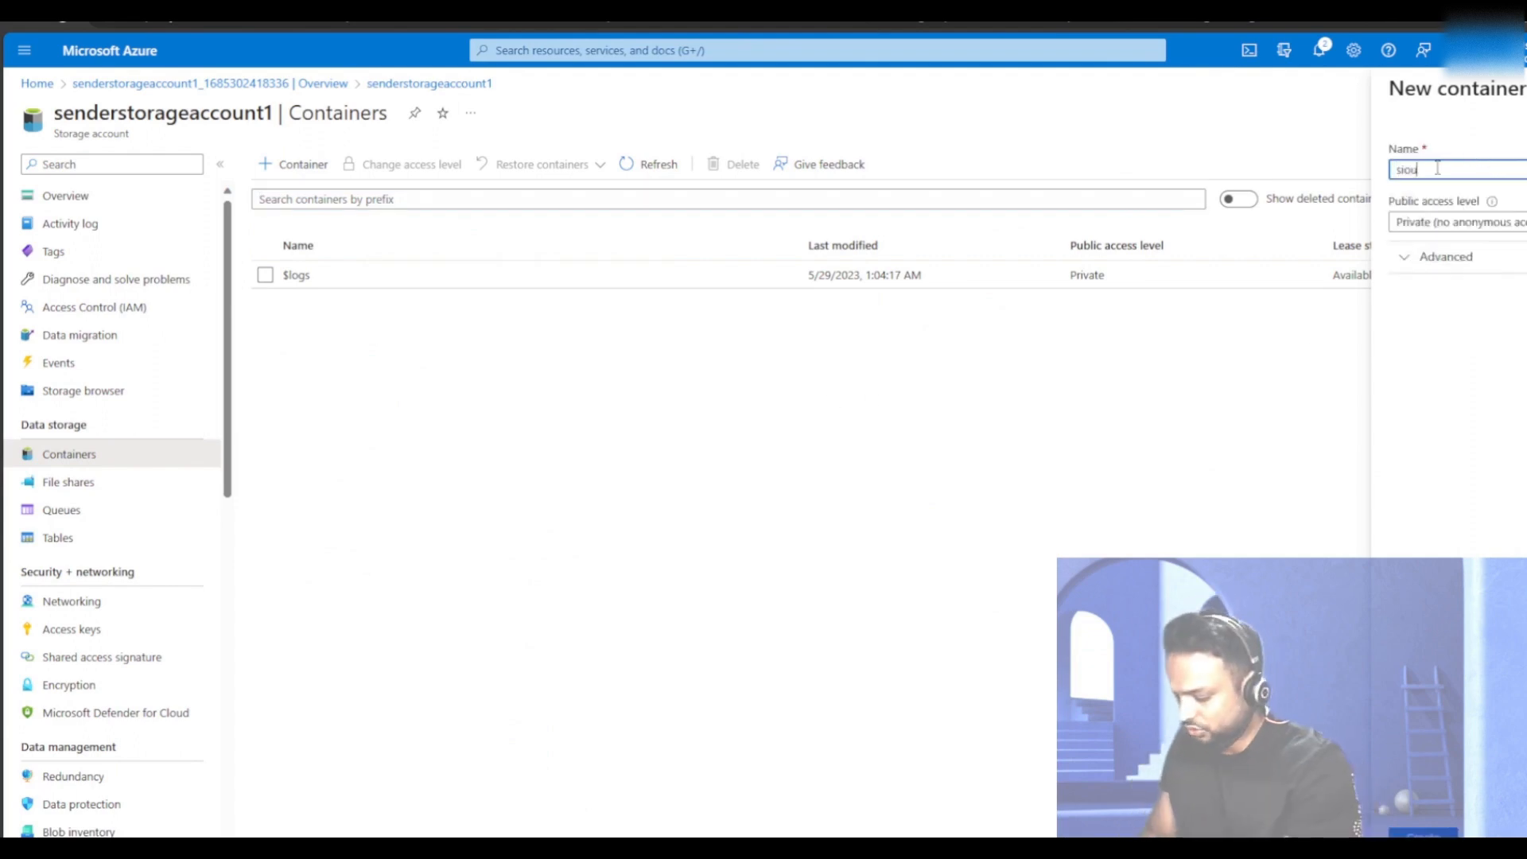
pyautogui.write('rce')
pyautogui.hotkey('ctrl', 'a')
pyautogui.write('sr')
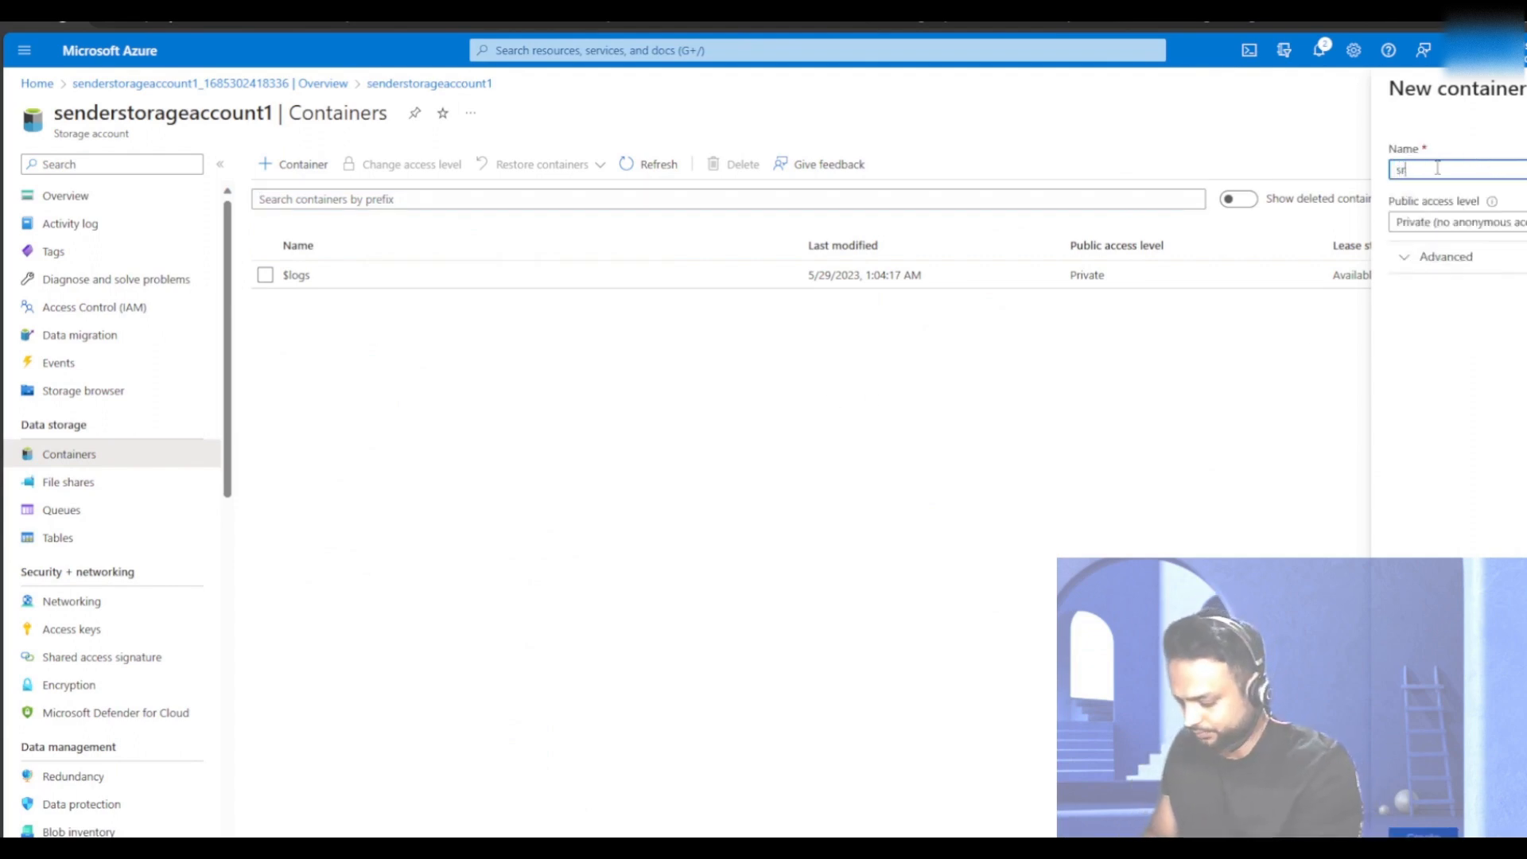
pyautogui.write('csamplecontaine')
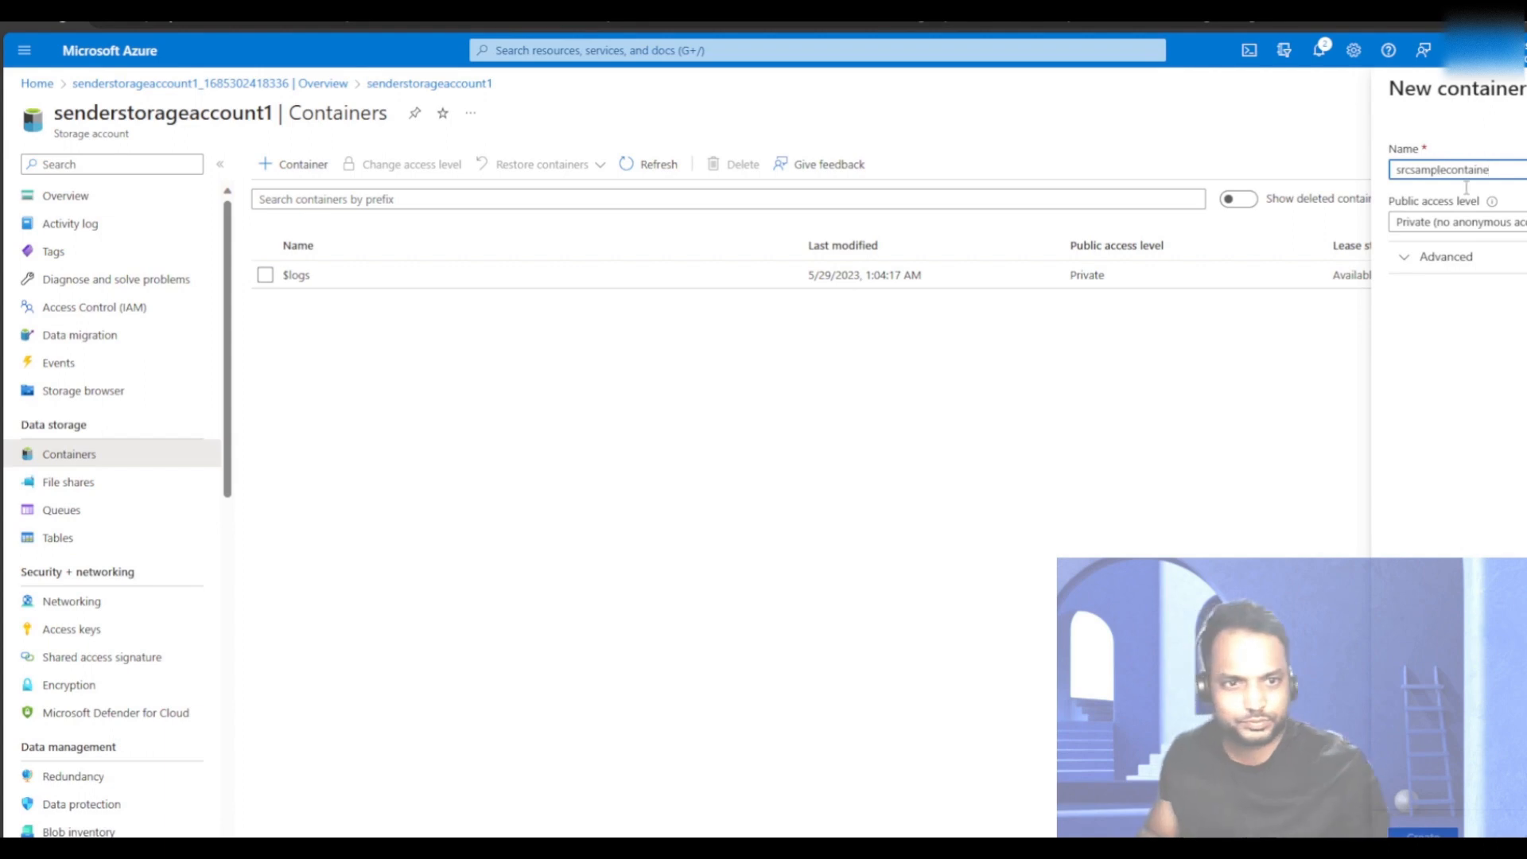
pyautogui.write('r')
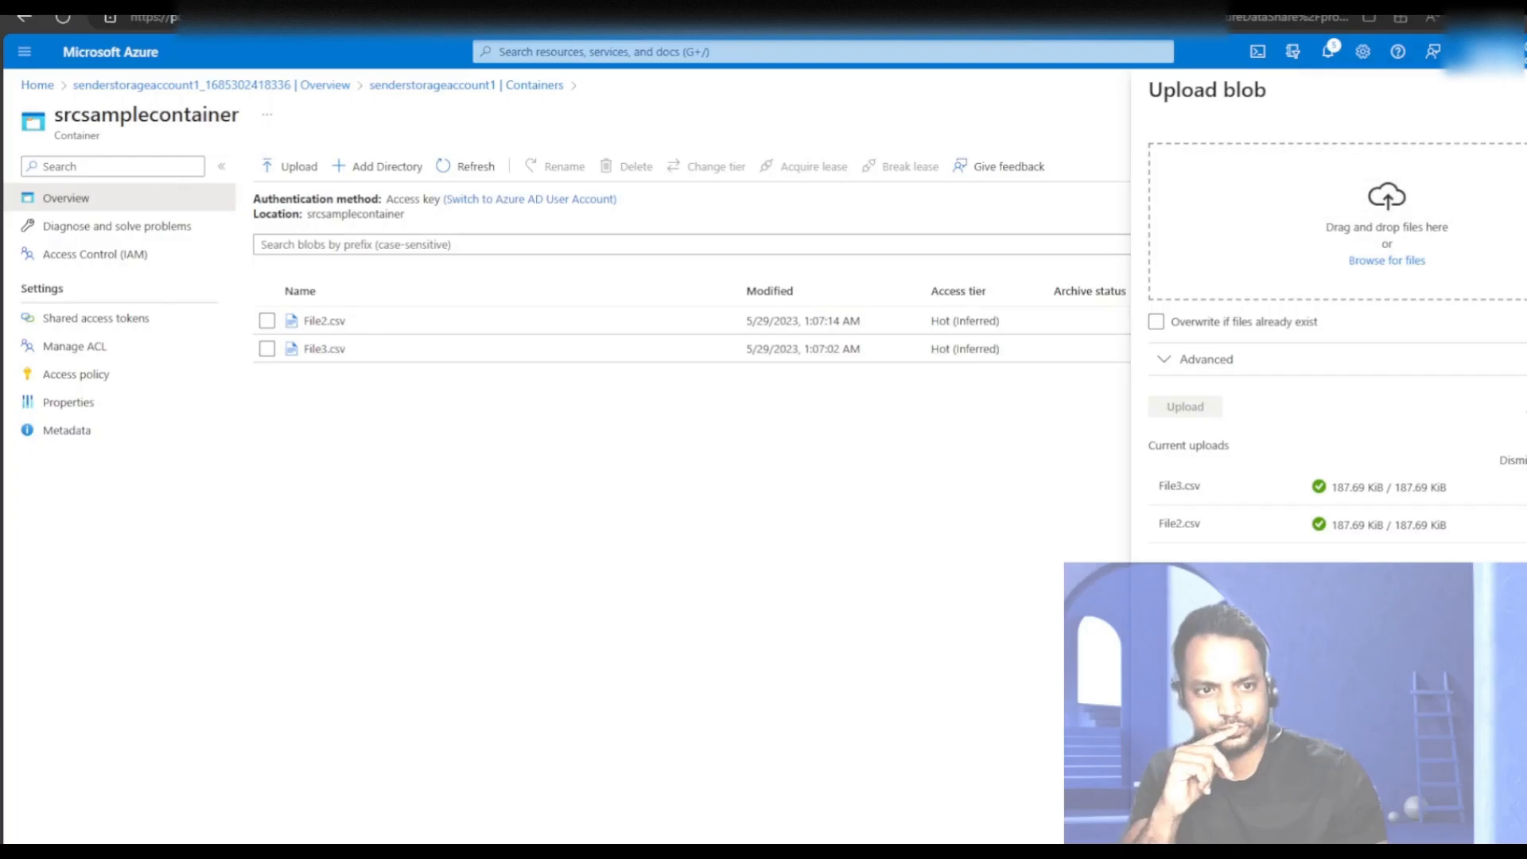
pyautogui.click(1524, 90)
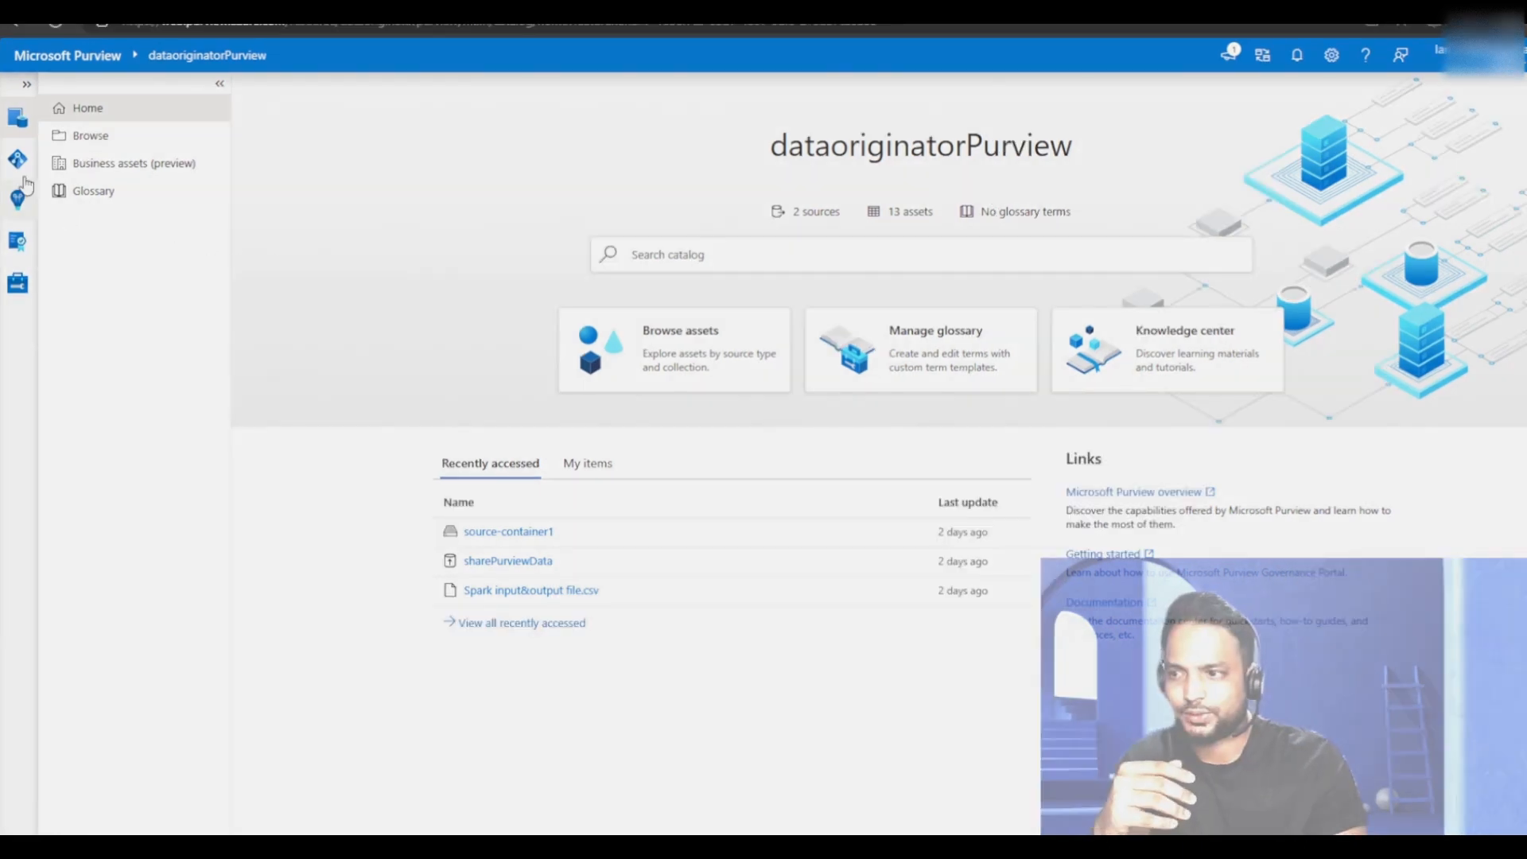
# In the dataoriginatorPurview data map, start registering an Azure Data Lake Storage Gen2 source under the data-share-originator collection.
pyautogui.click(24, 159)
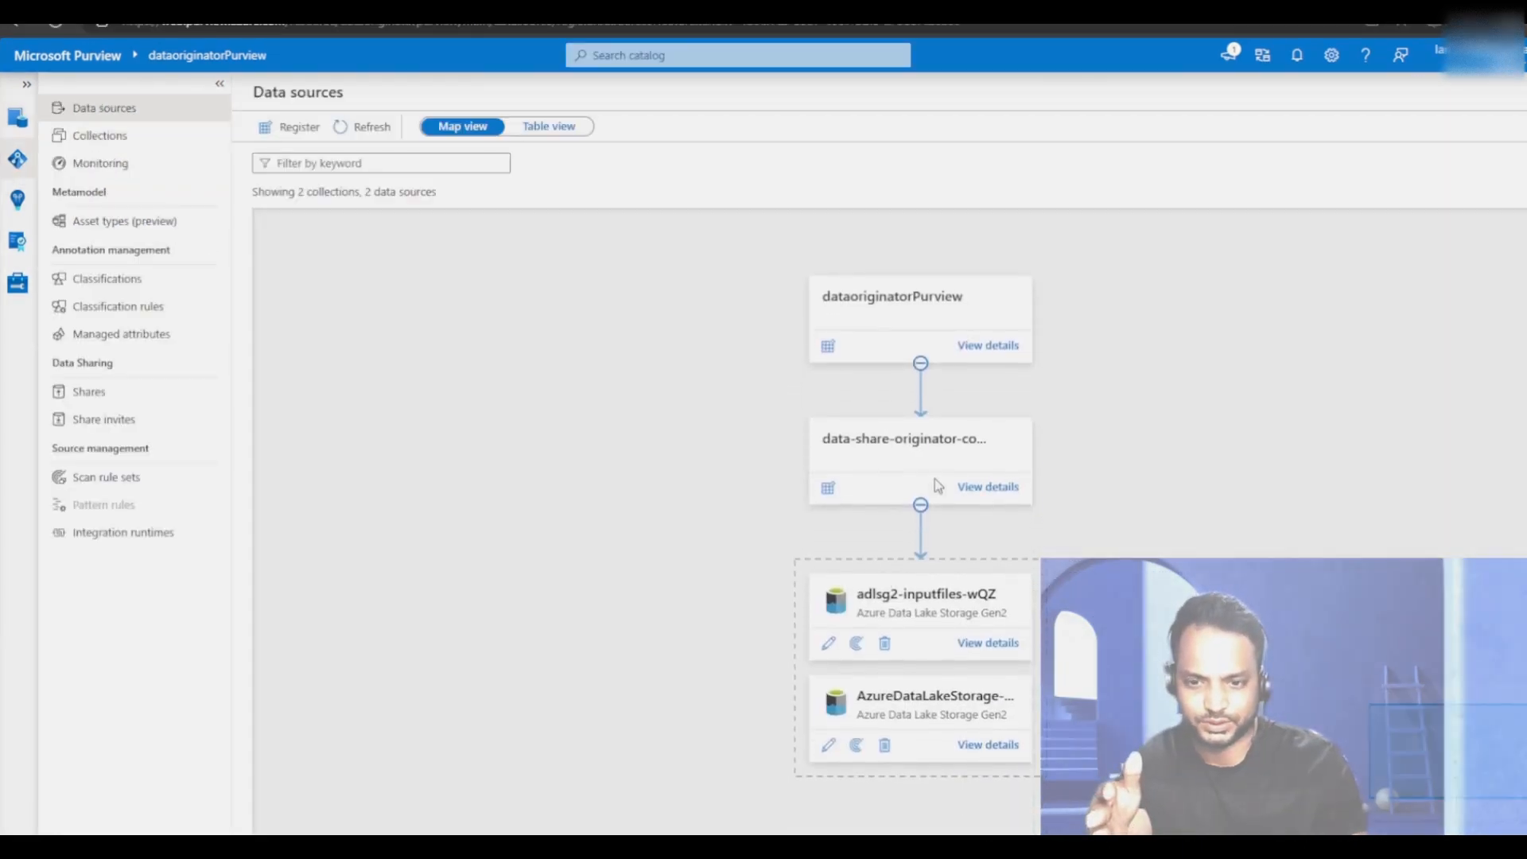
pyautogui.click(827, 488)
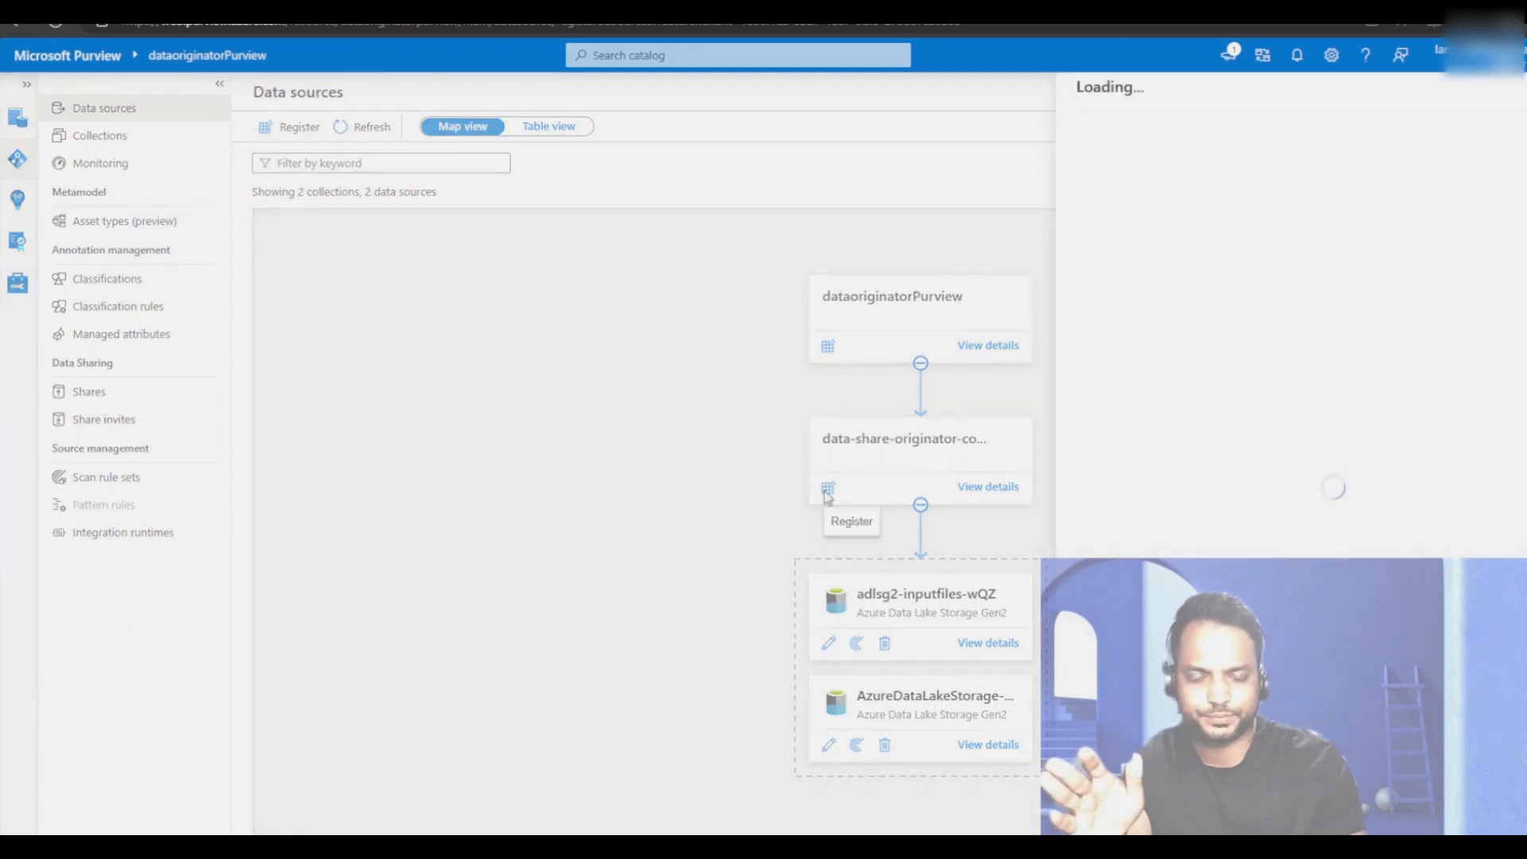
pyautogui.click(1134, 148)
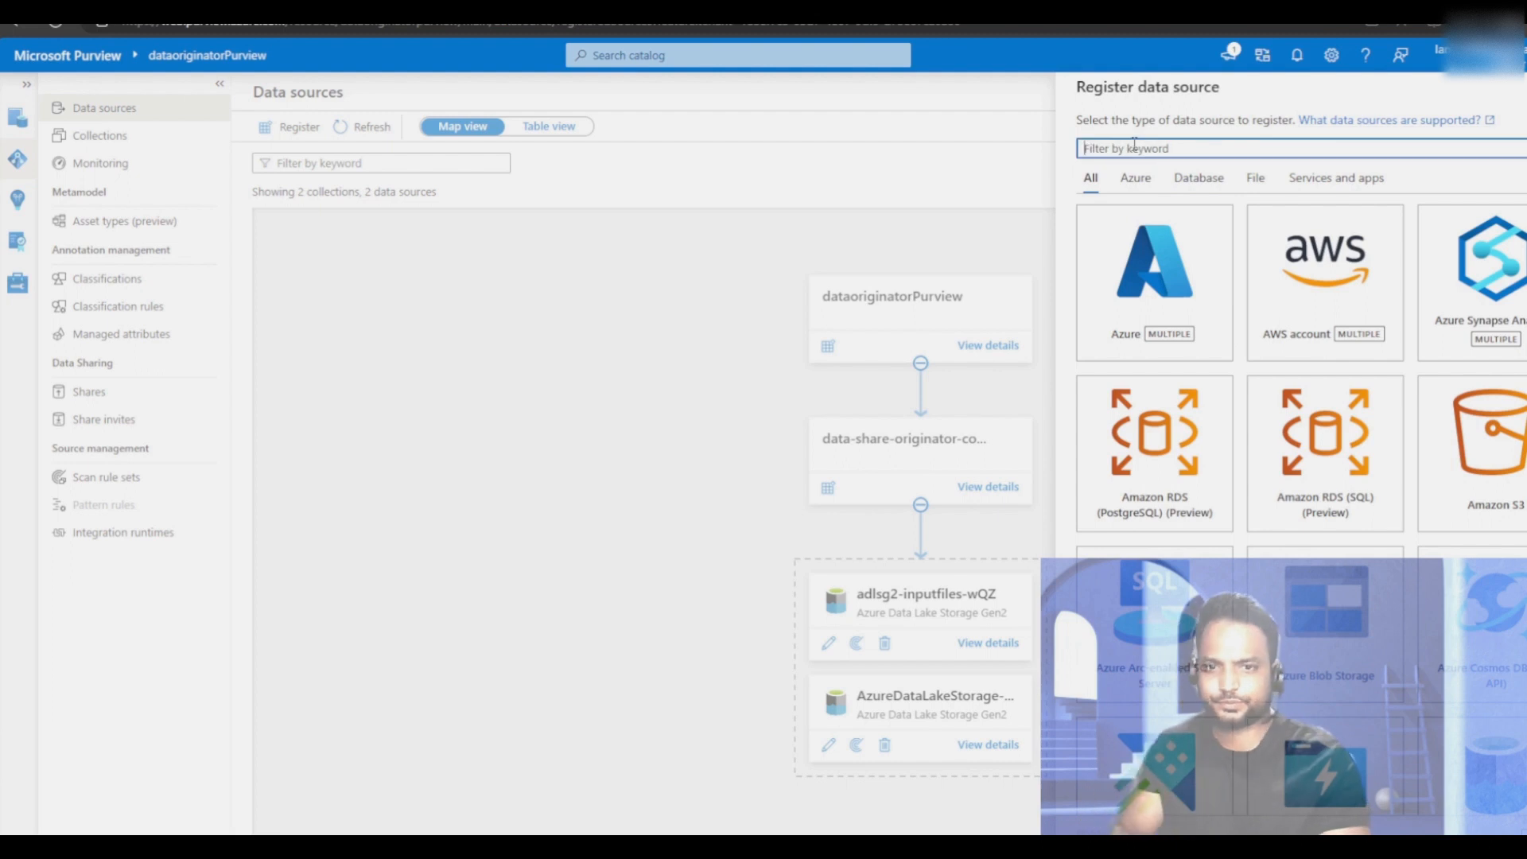
pyautogui.write('adls')
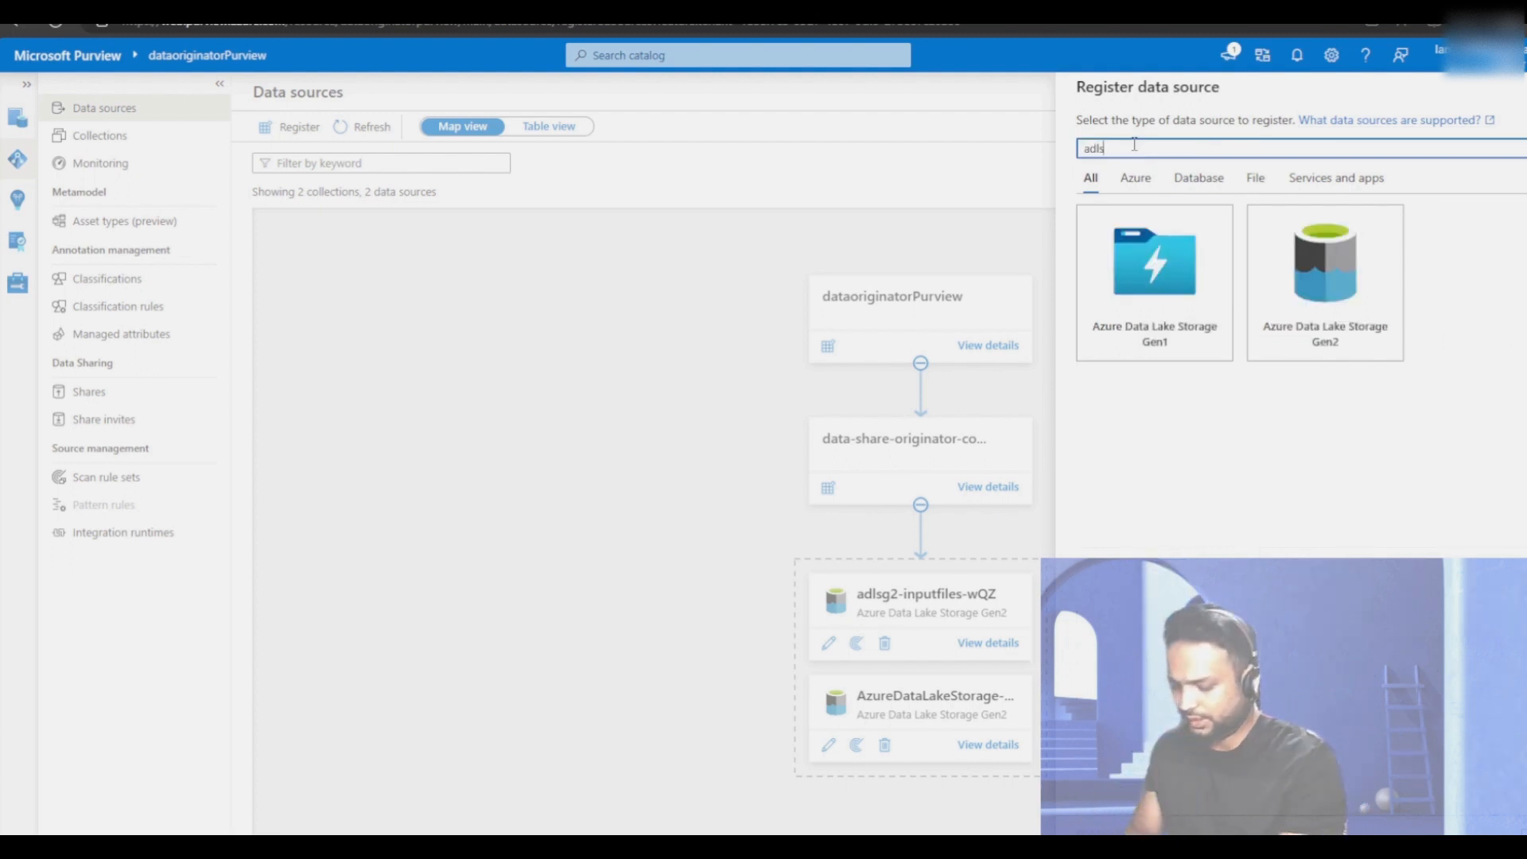
pyautogui.doubleClick(1312, 292)
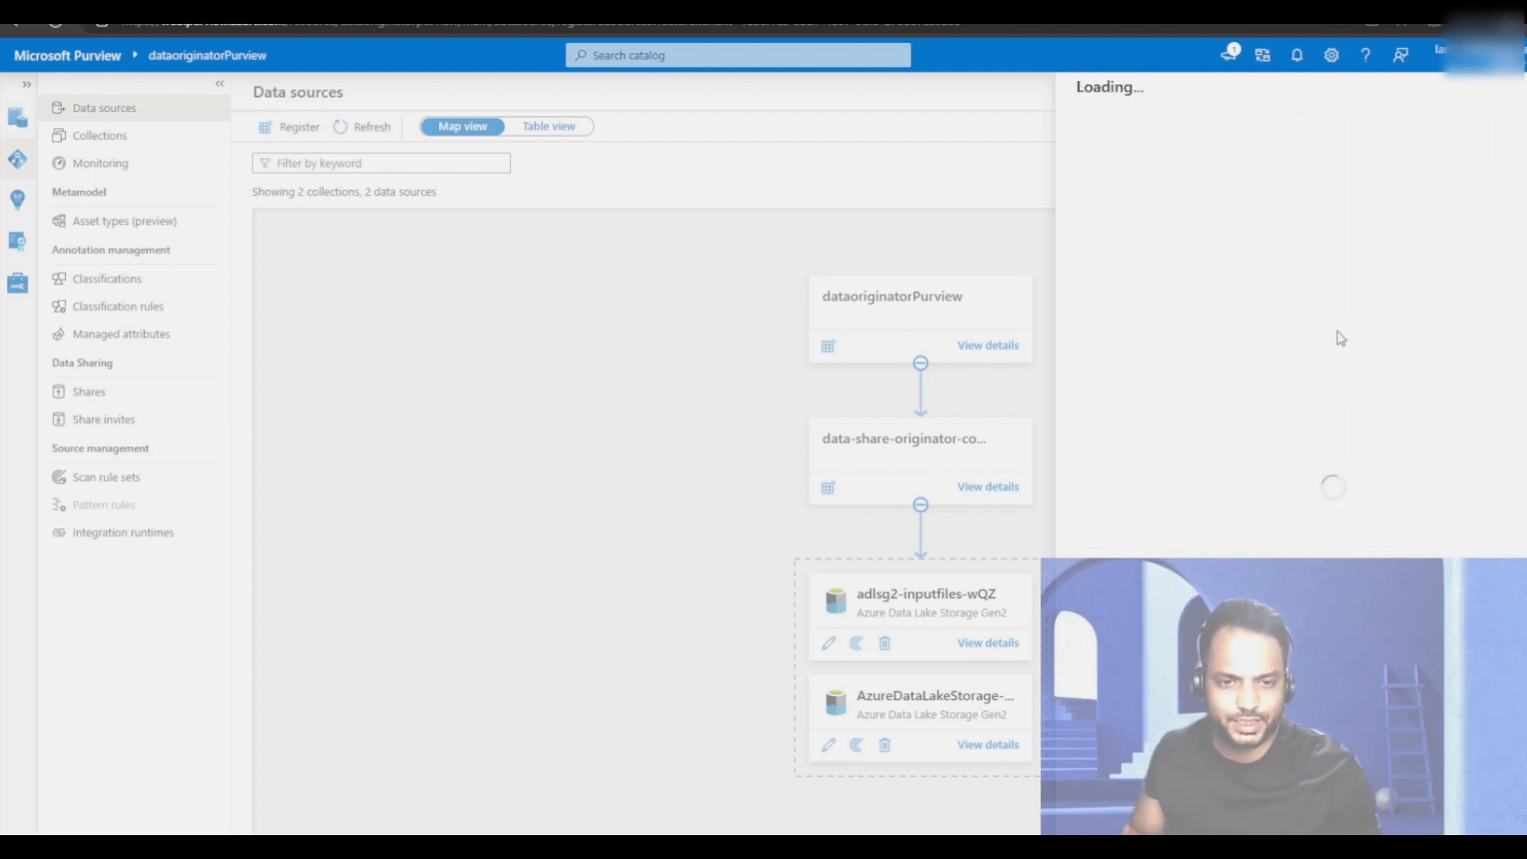
# Choose the Assinatura do Visual Studio Enterprise subscription and the senderstorageaccount1 storage account, and register the data source.
pyautogui.click(1151, 196)
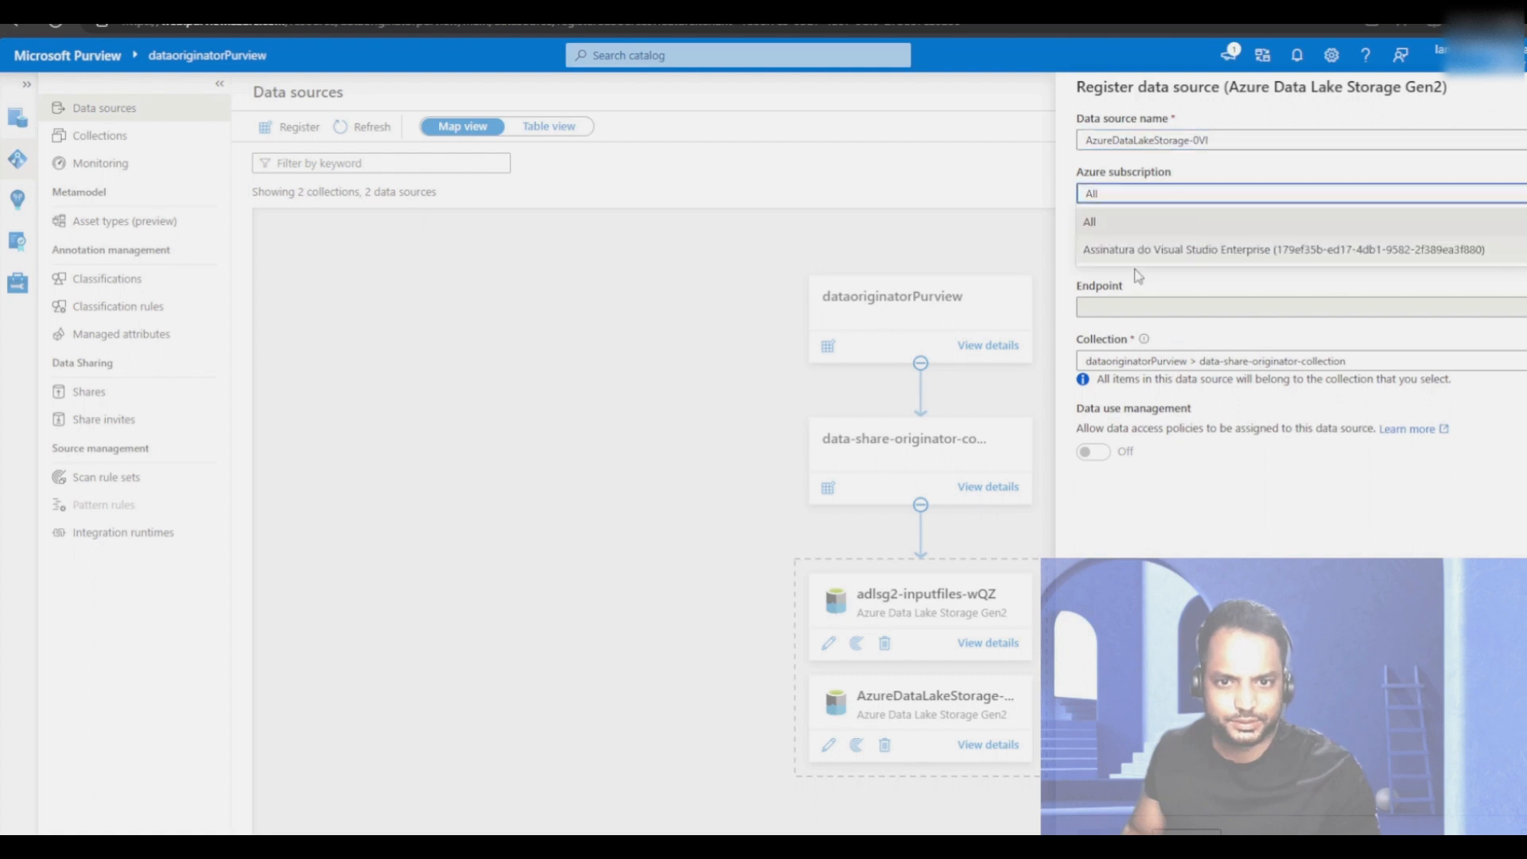
pyautogui.click(1137, 249)
pyautogui.click(1137, 250)
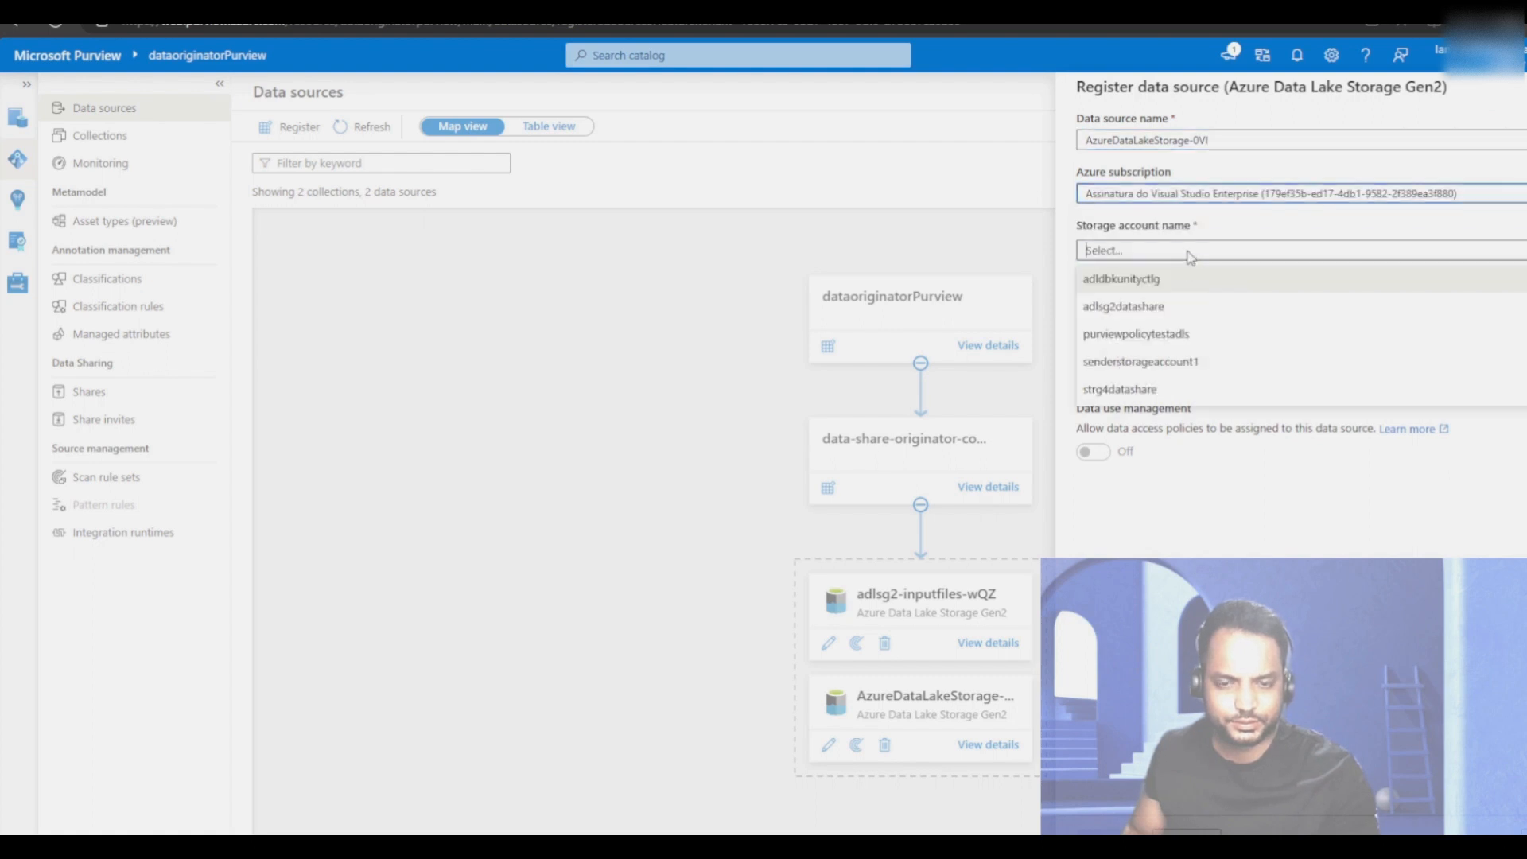
pyautogui.click(1140, 362)
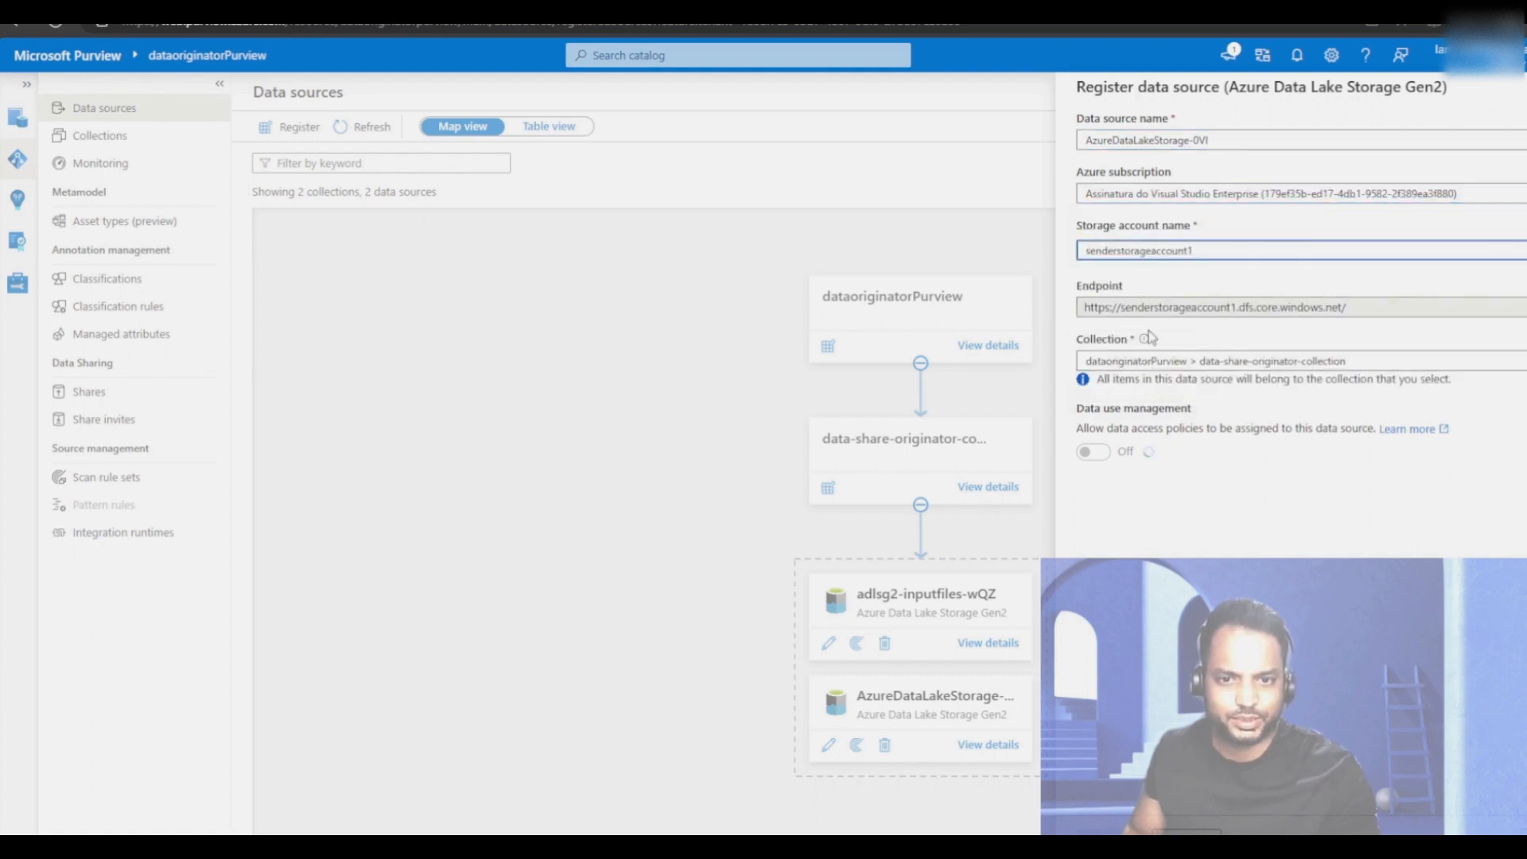
pyautogui.click(1113, 831)
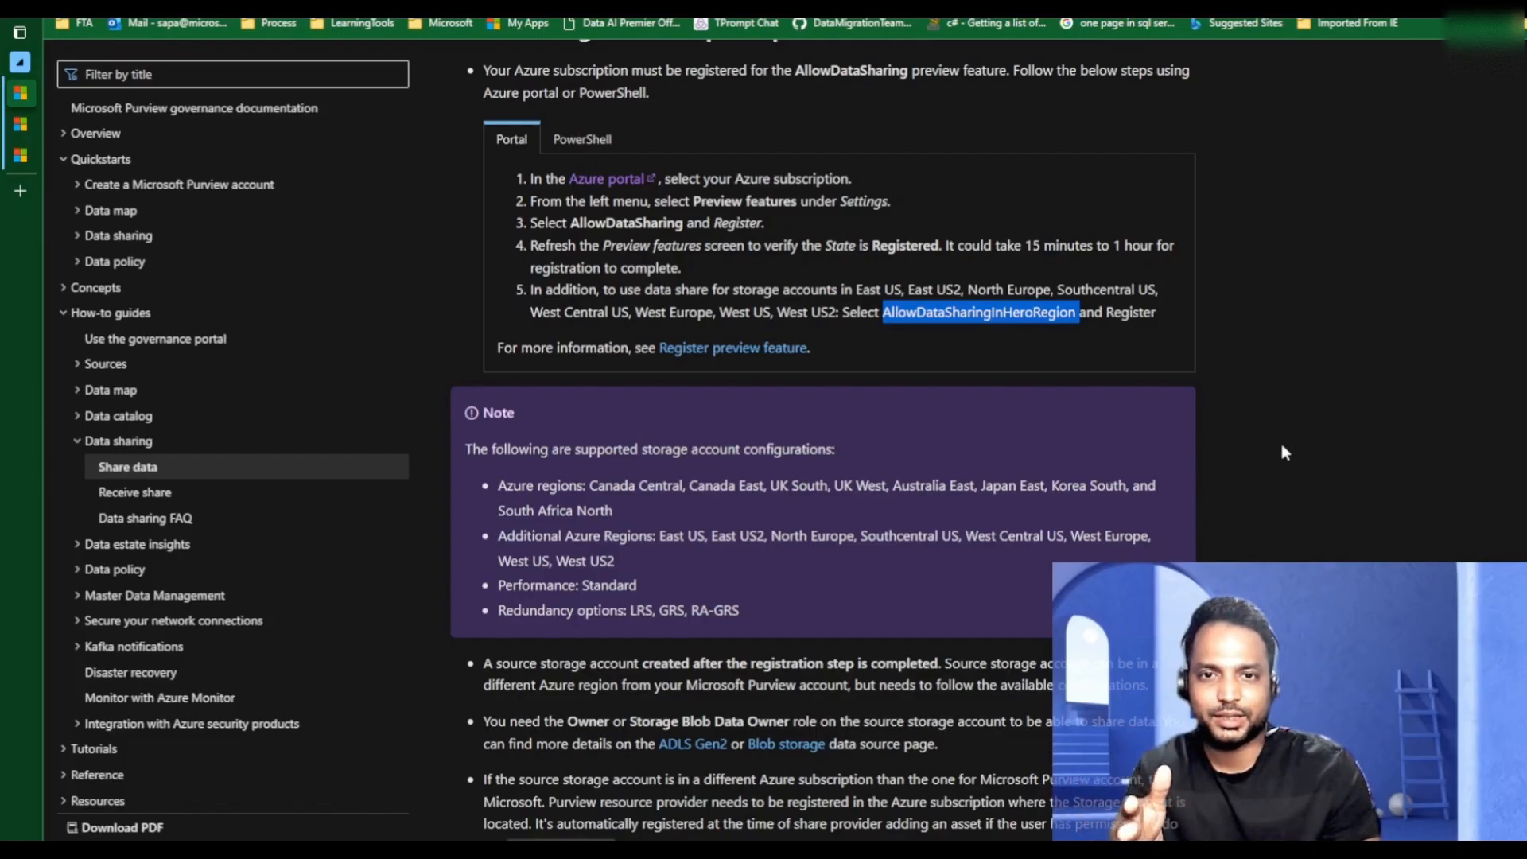
# Review the Purview and Azure Storage account prerequisites for sharing data, including the AllowDataSharing and AllowDataSharingInHeroRegion preview features.
pyautogui.scroll(3, 1066, 477)
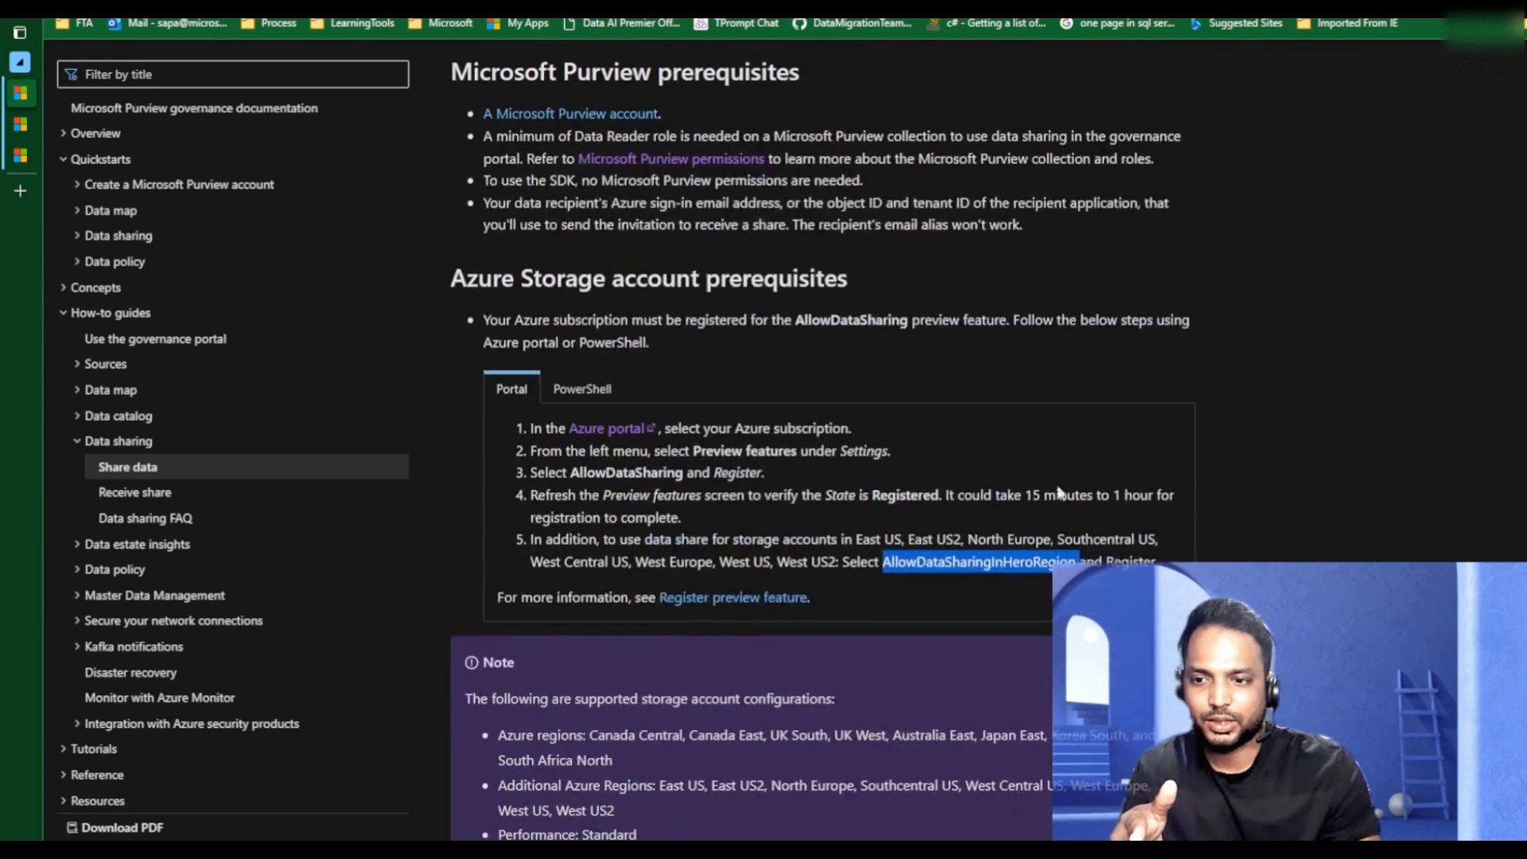
pyautogui.scroll(3, 821, 443)
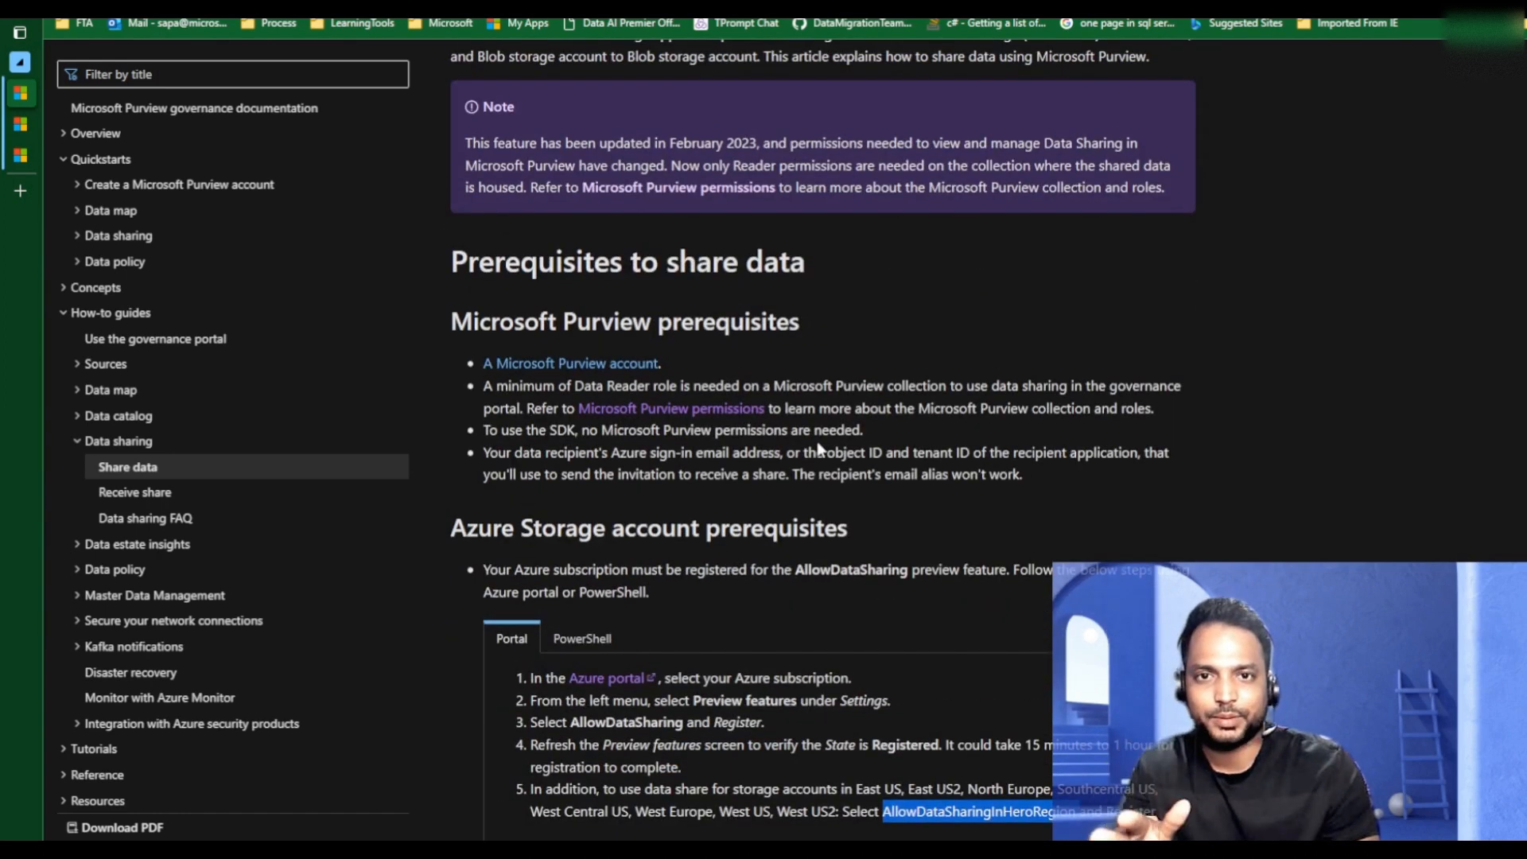
pyautogui.scroll(-2, 819, 449)
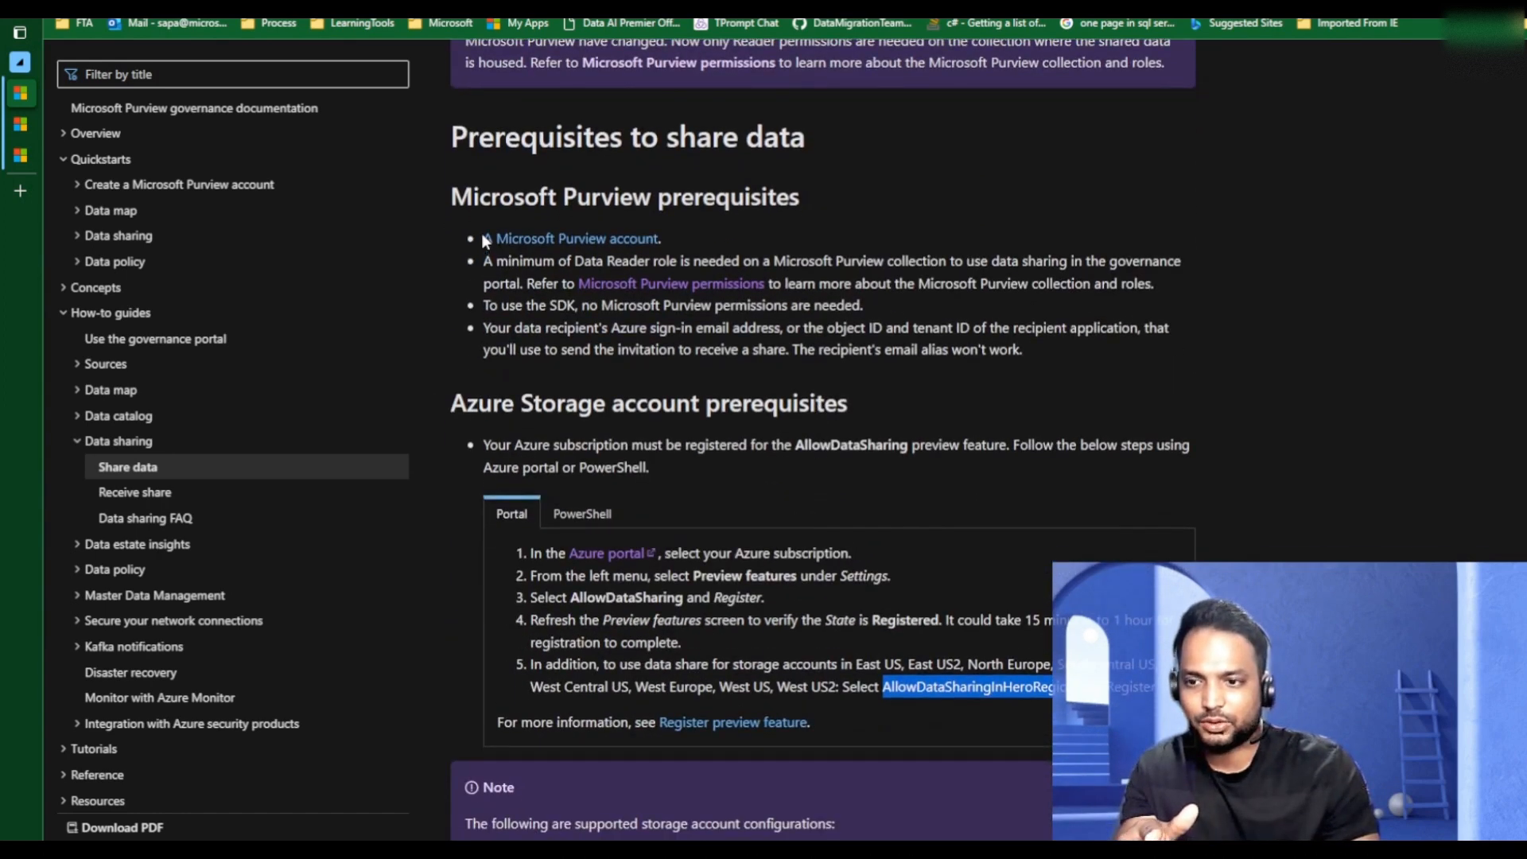
pyautogui.scroll(-3, 555, 493)
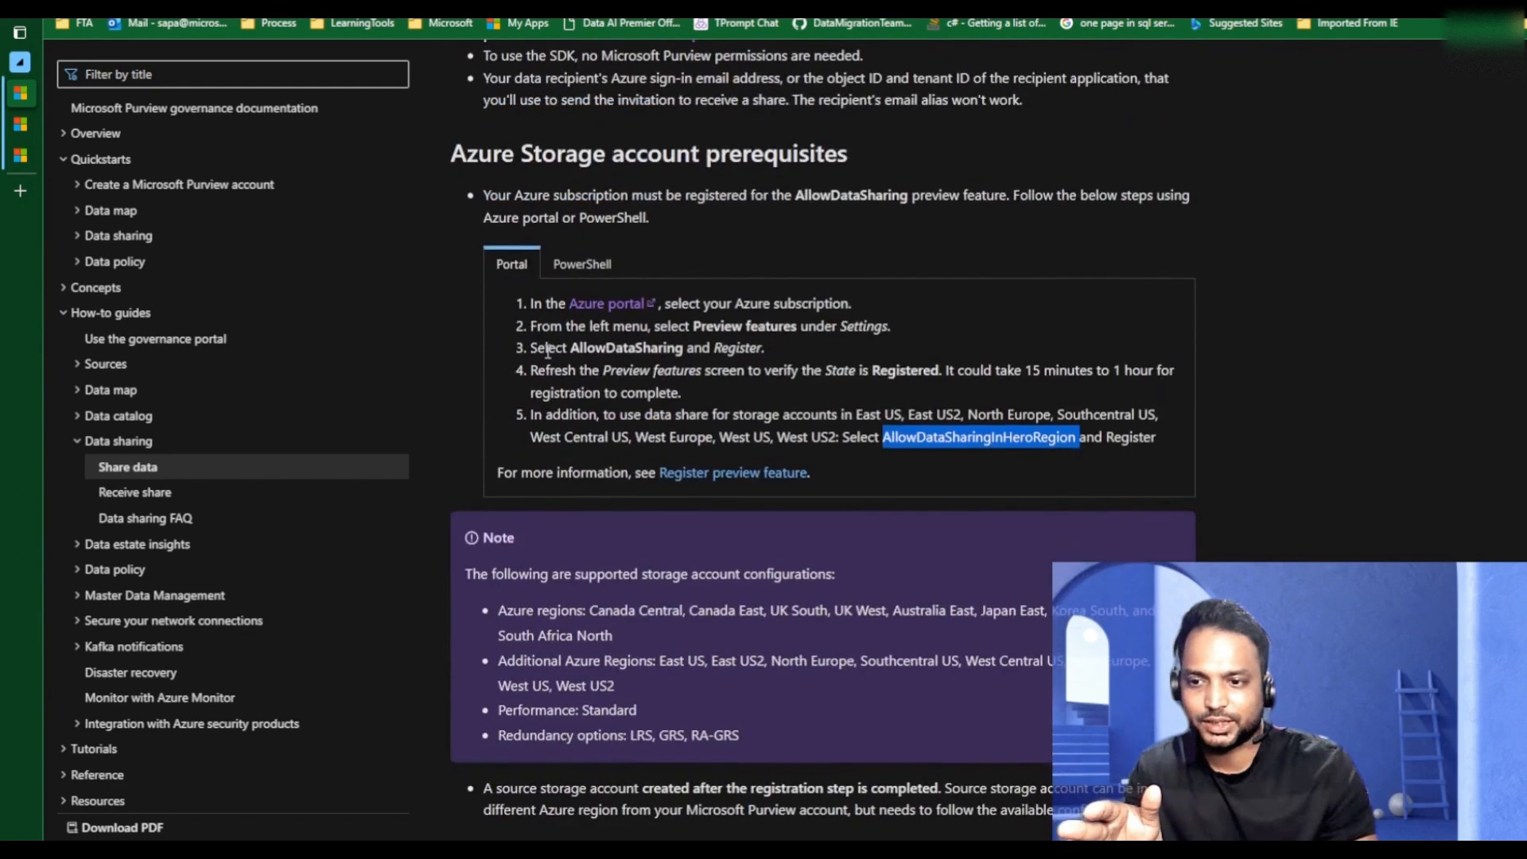
pyautogui.doubleClick(604, 348)
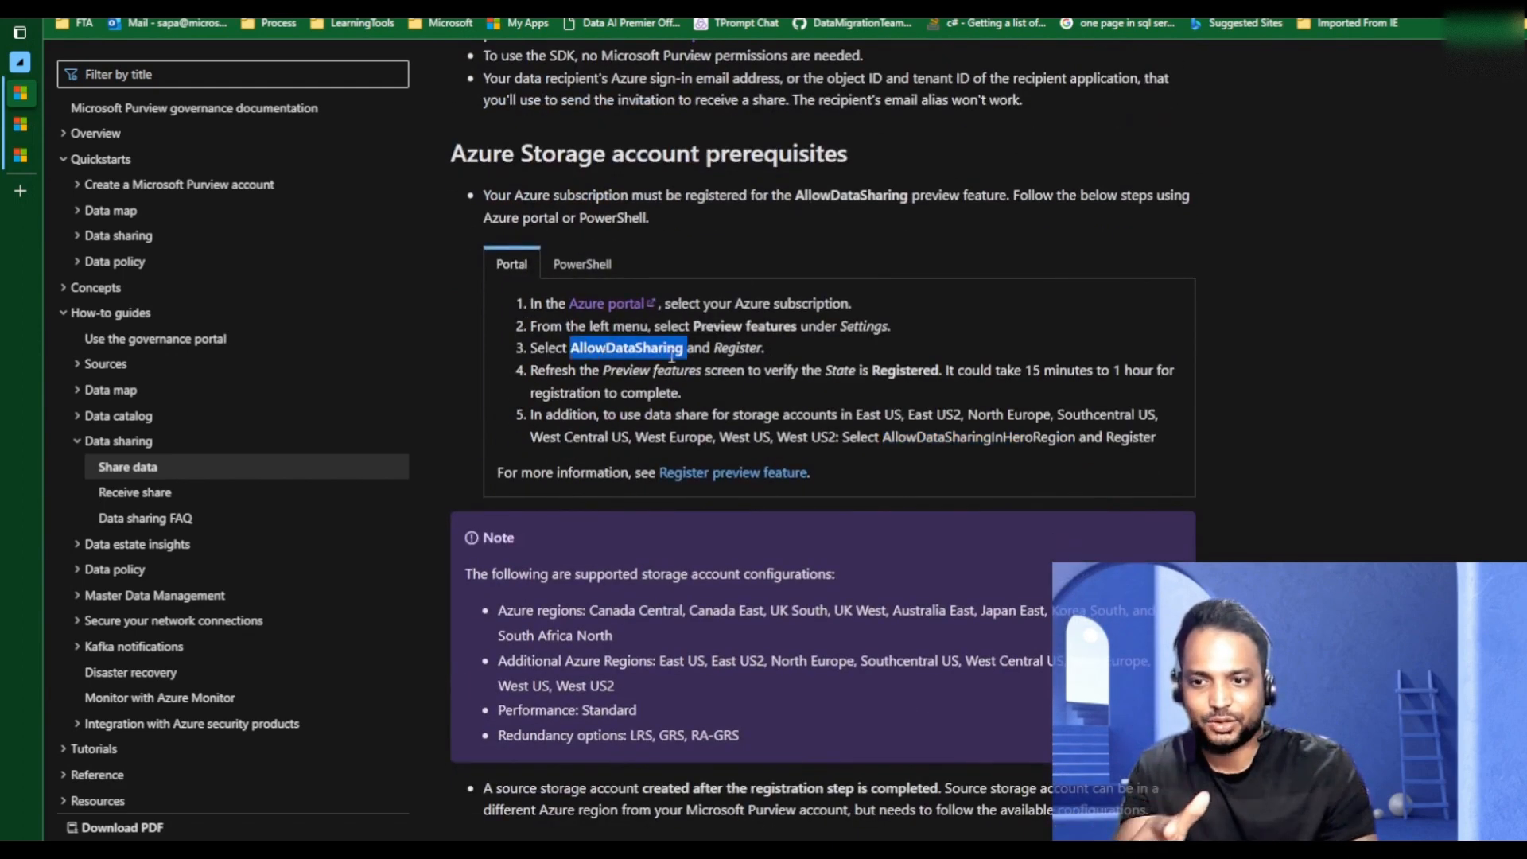
pyautogui.click(985, 437)
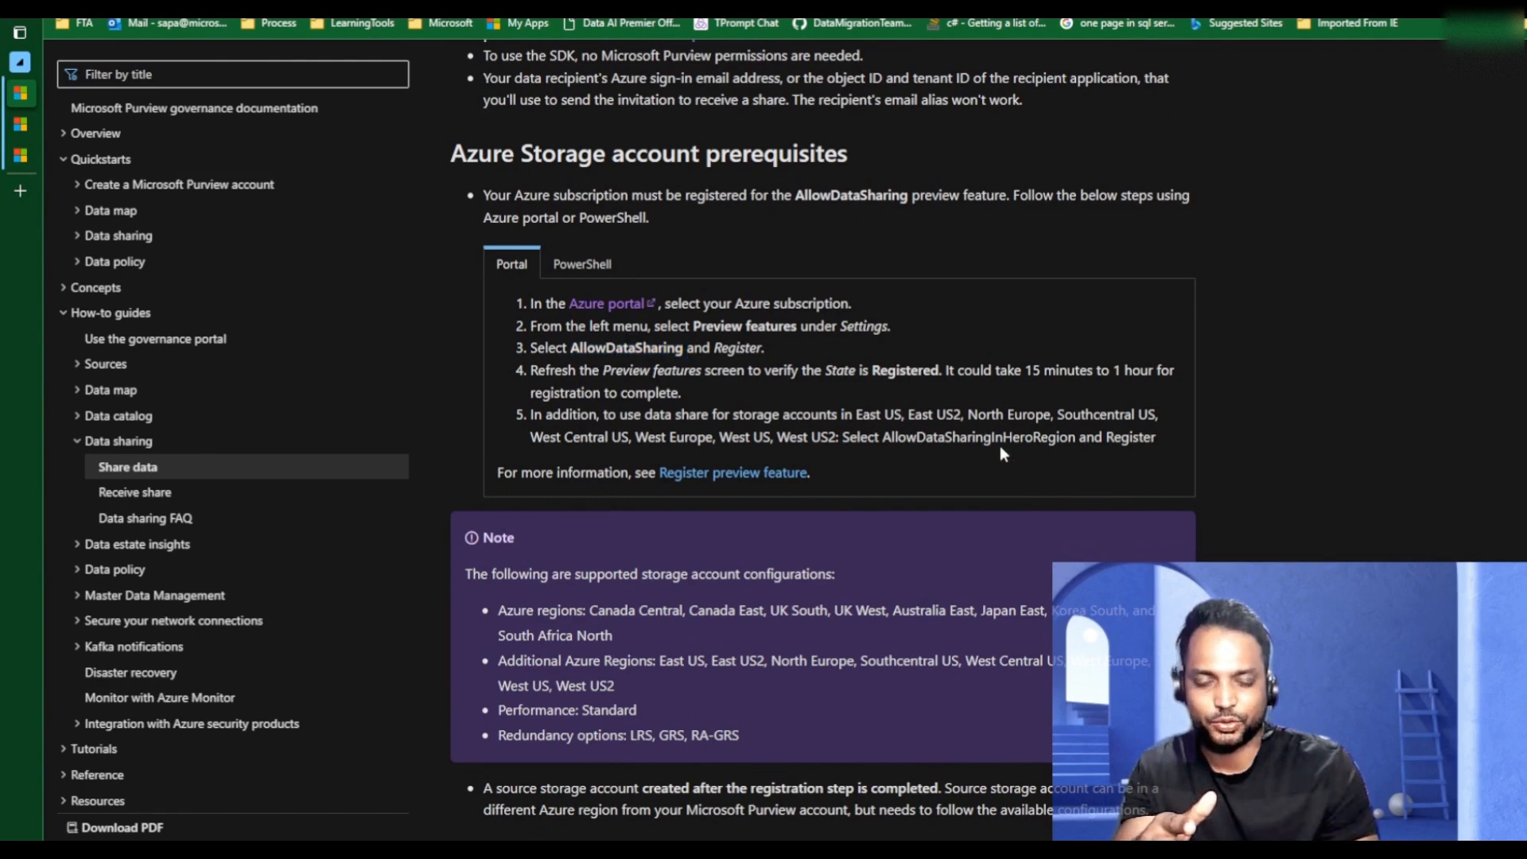
pyautogui.doubleClick(978, 437)
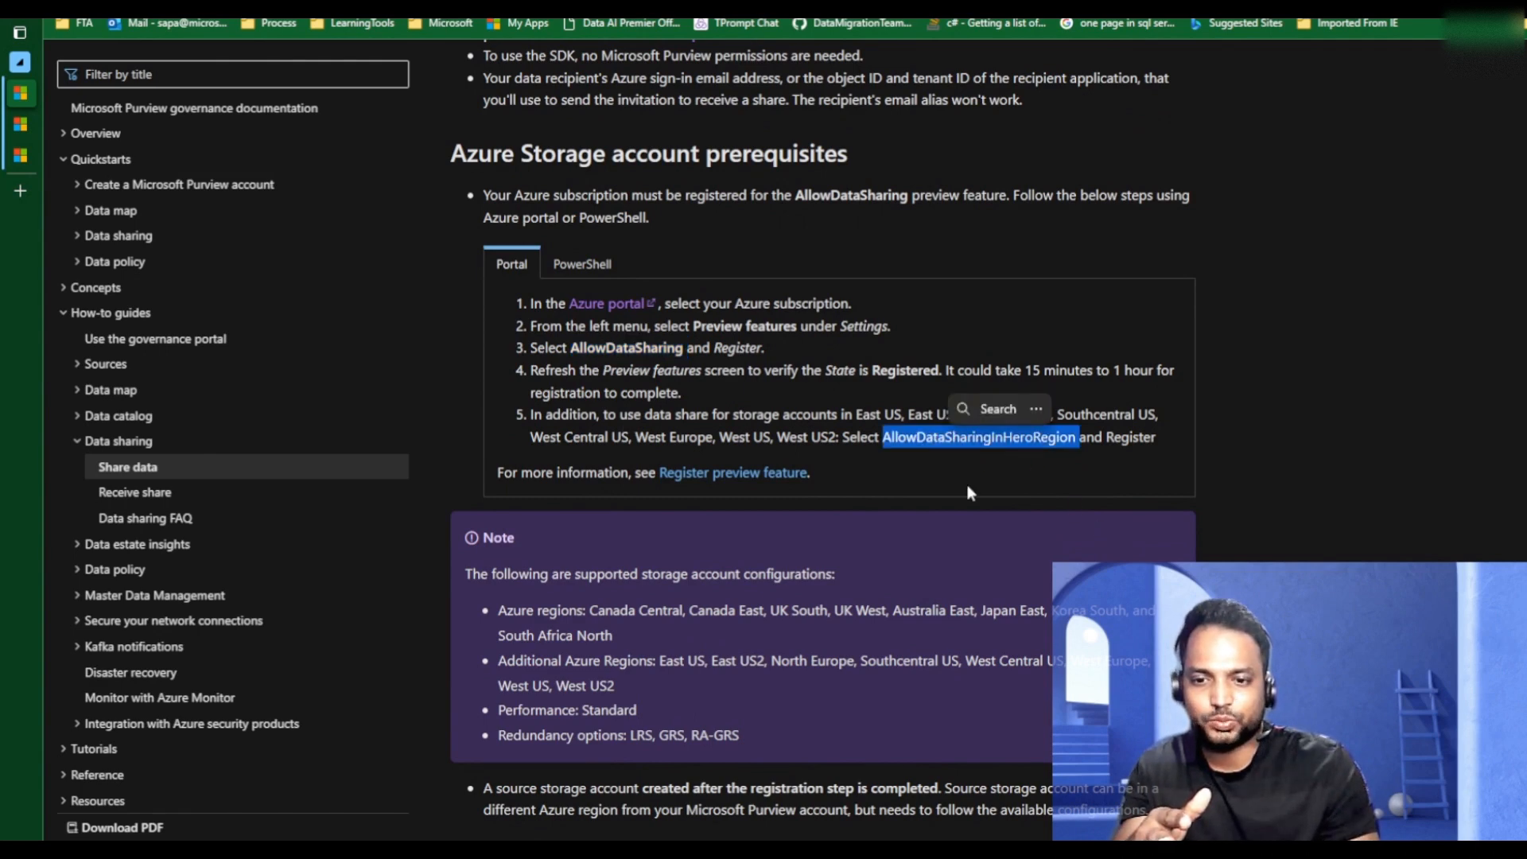
pyautogui.click(916, 471)
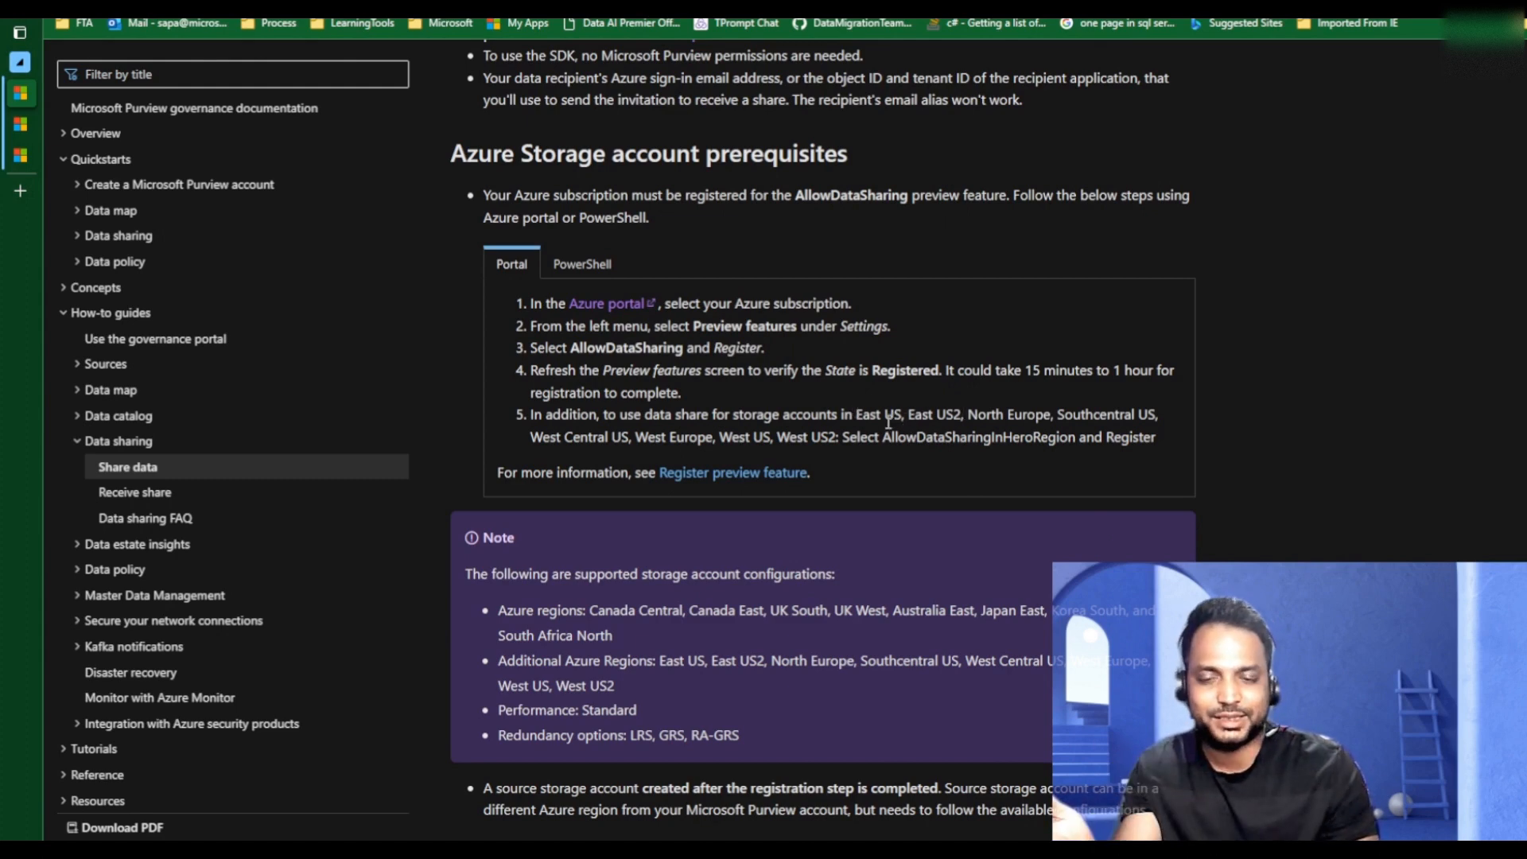
# Filter the subscription's preview features by "allow" and check the registration state of AllowDataSharing and AllowDataSharingInHeroRegion.
pyautogui.doubleClick(952, 437)
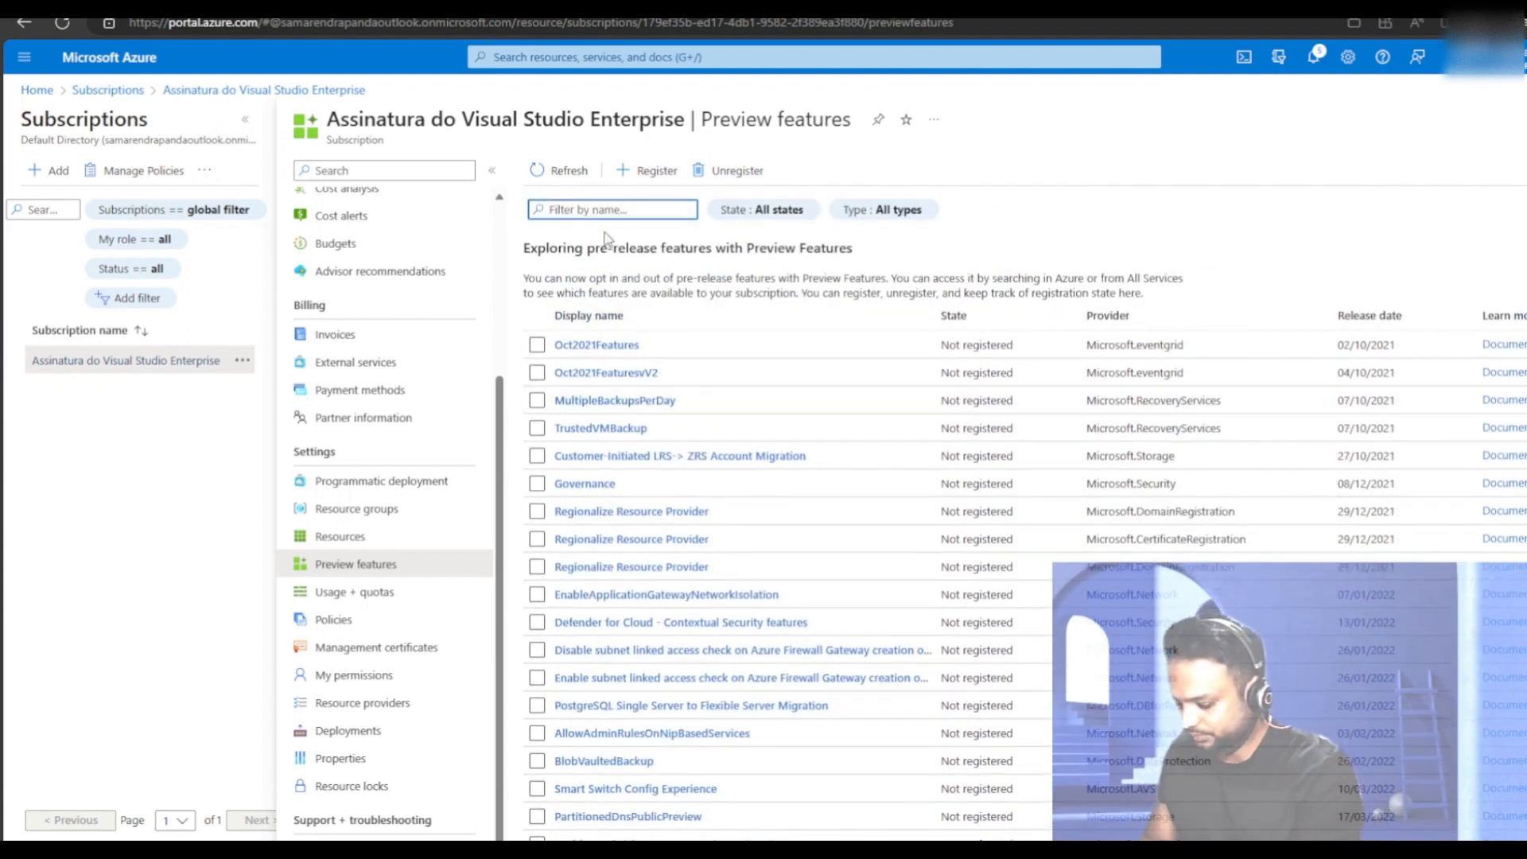
pyautogui.write('allow')
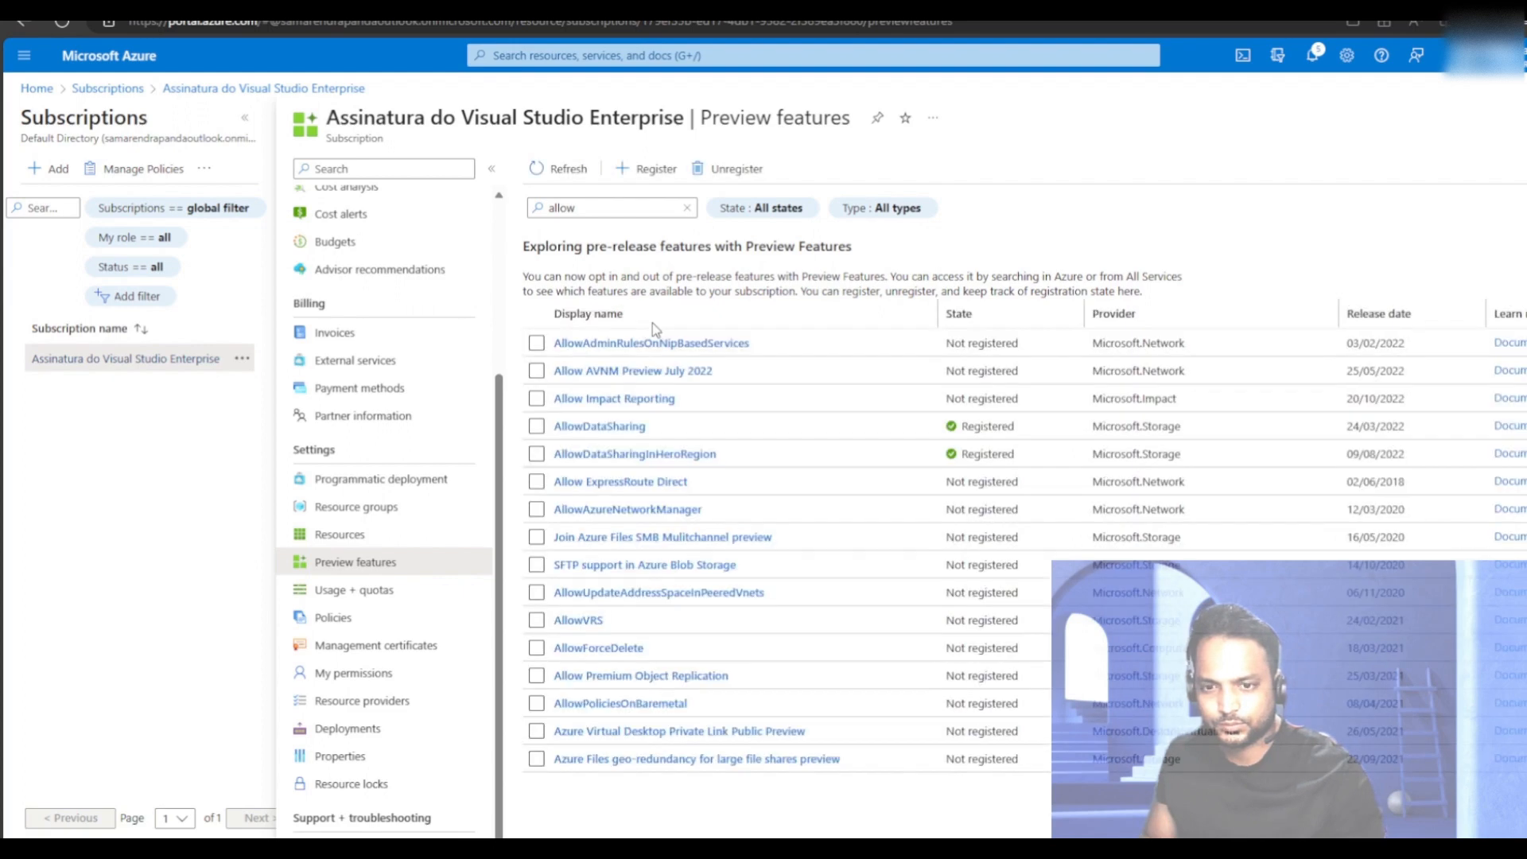
pyautogui.click(536, 425)
pyautogui.click(536, 453)
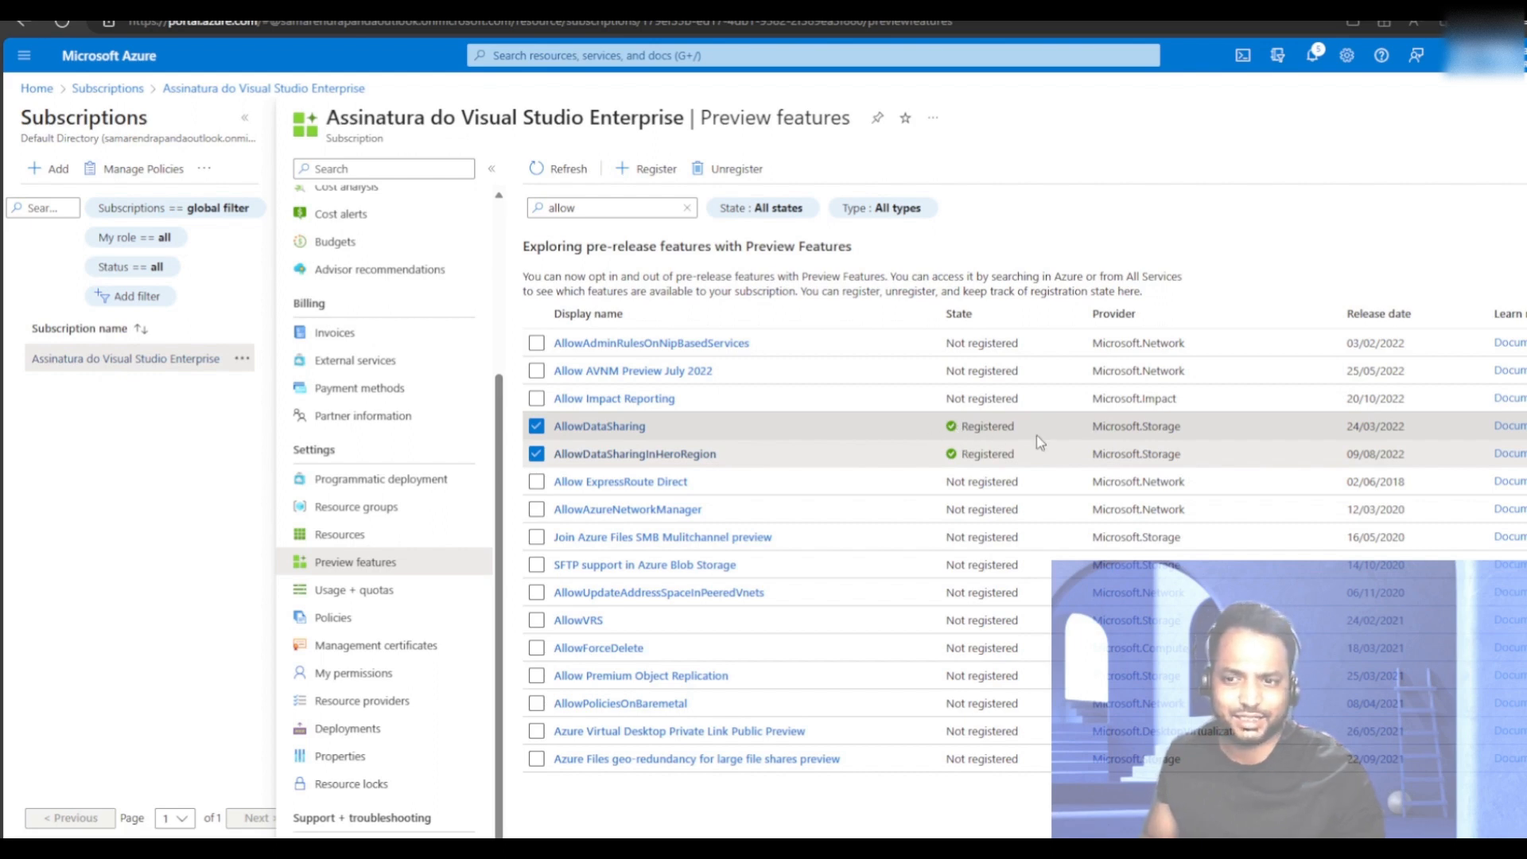
pyautogui.click(535, 426)
pyautogui.click(536, 453)
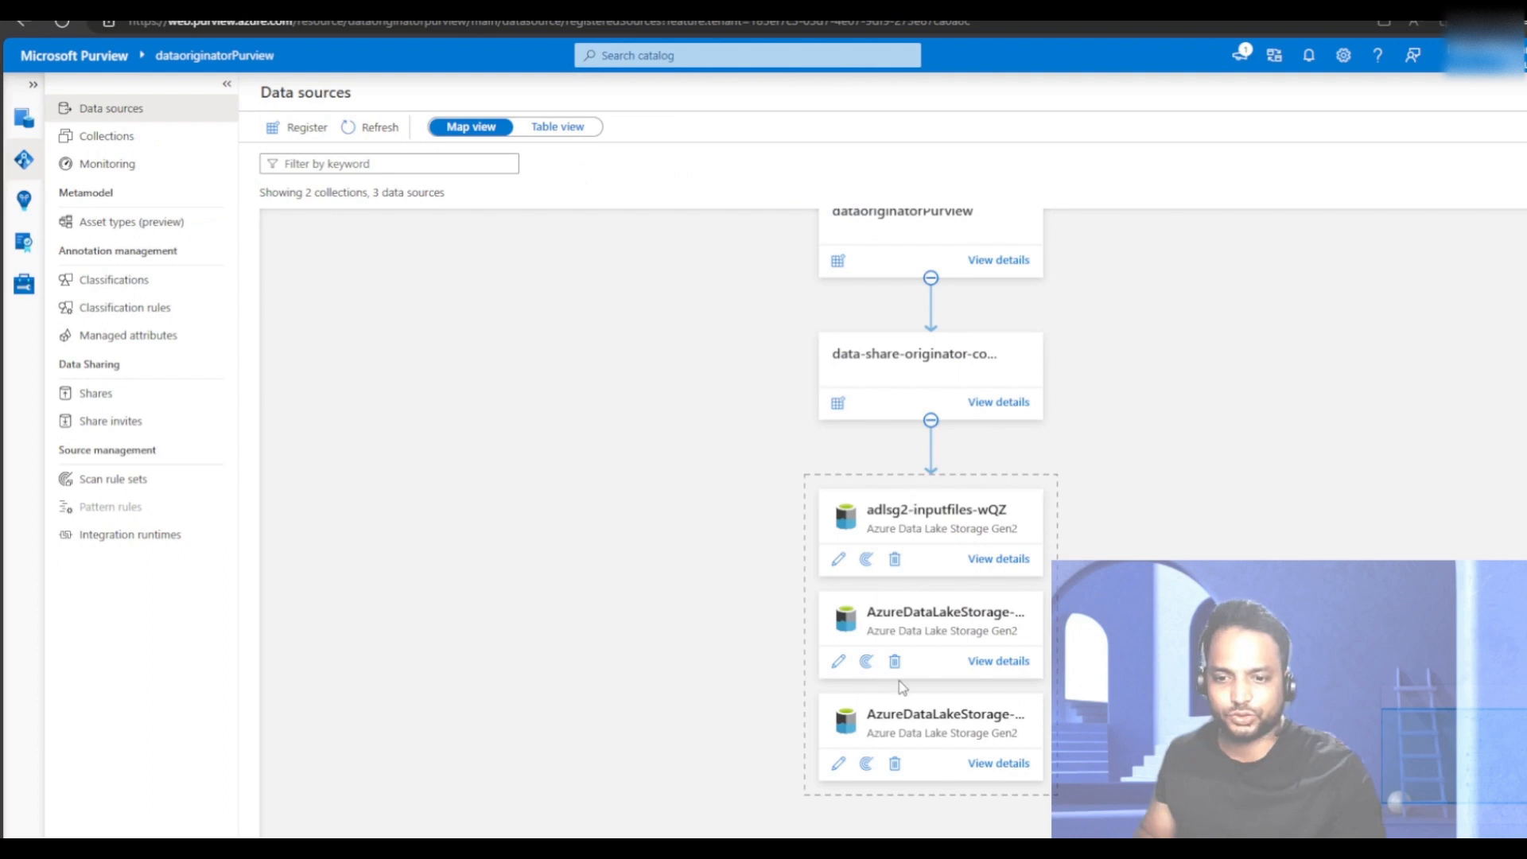
# Open the details of the newly registered data source in the dataoriginatorPurview data map and check its storage account name.
pyautogui.scroll(-1, 1046, 664)
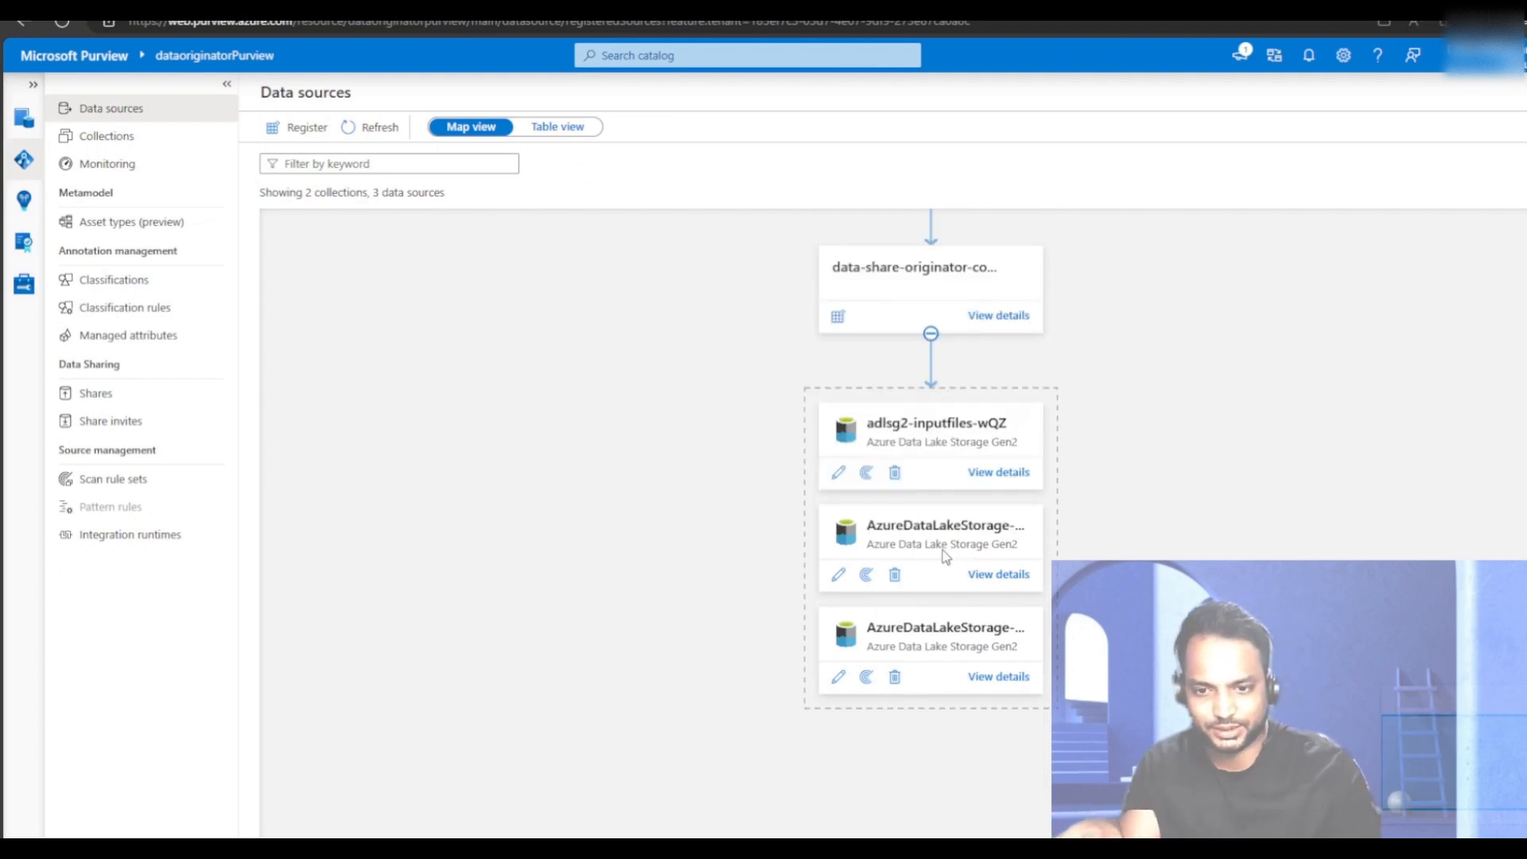
pyautogui.click(994, 677)
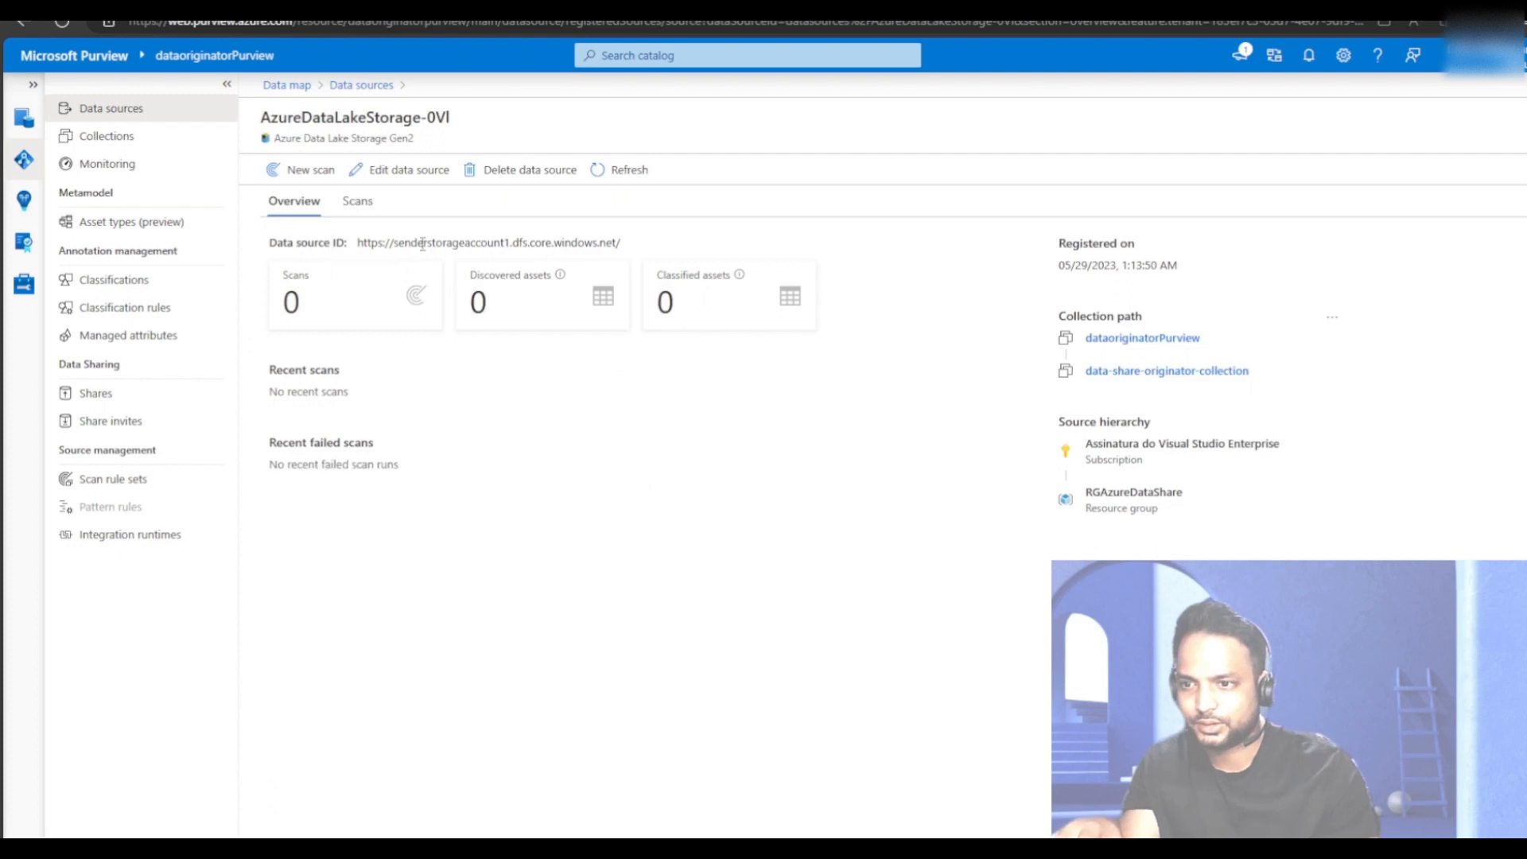
pyautogui.doubleClick(421, 243)
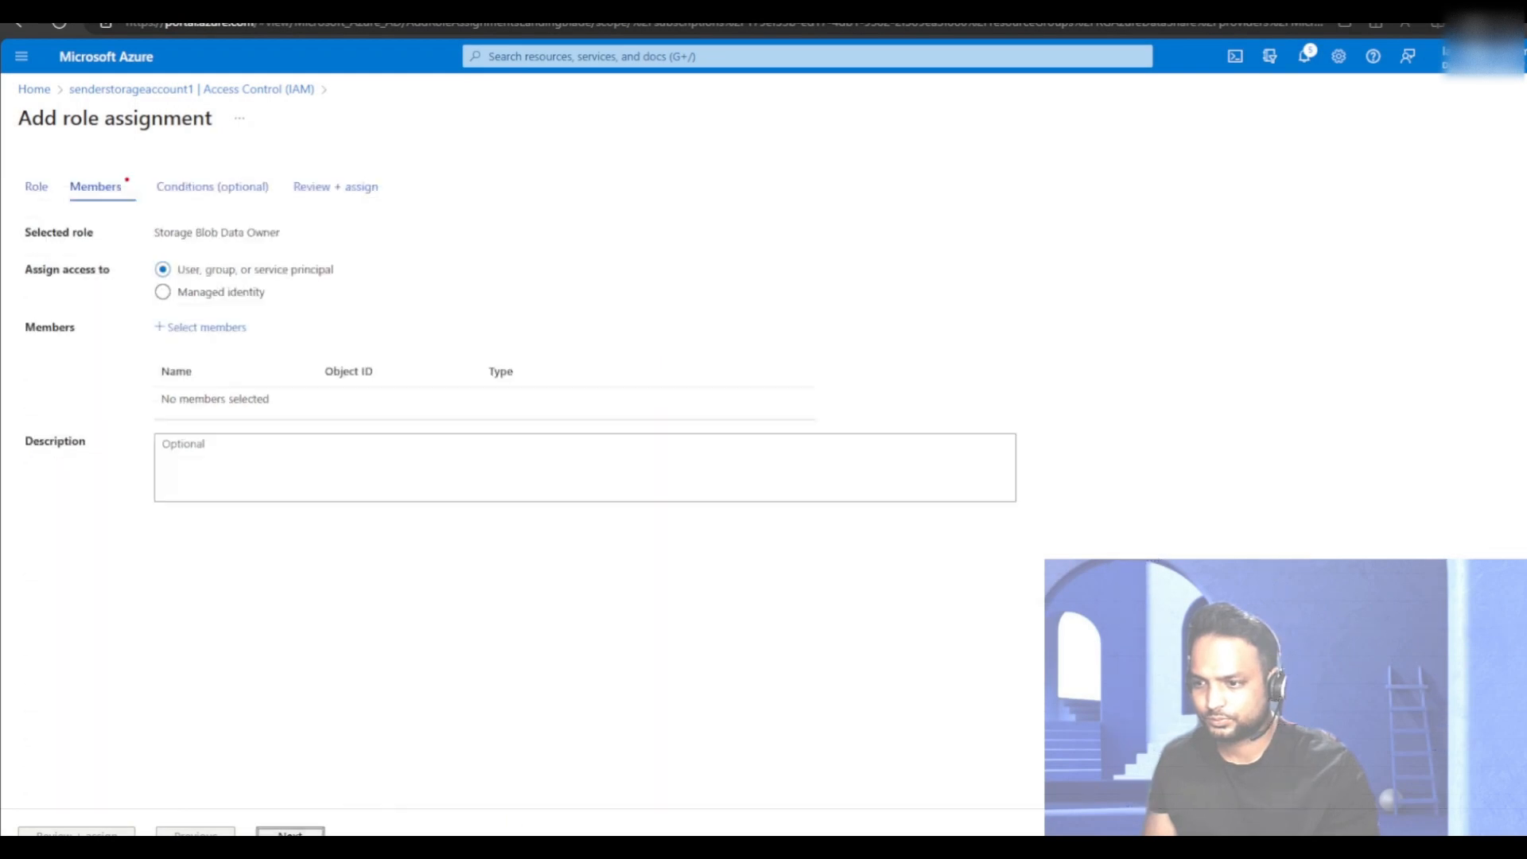
# Assign the Storage Blob Data Owner role on senderstorageaccount1 to the Admin user.
pyautogui.click(204, 328)
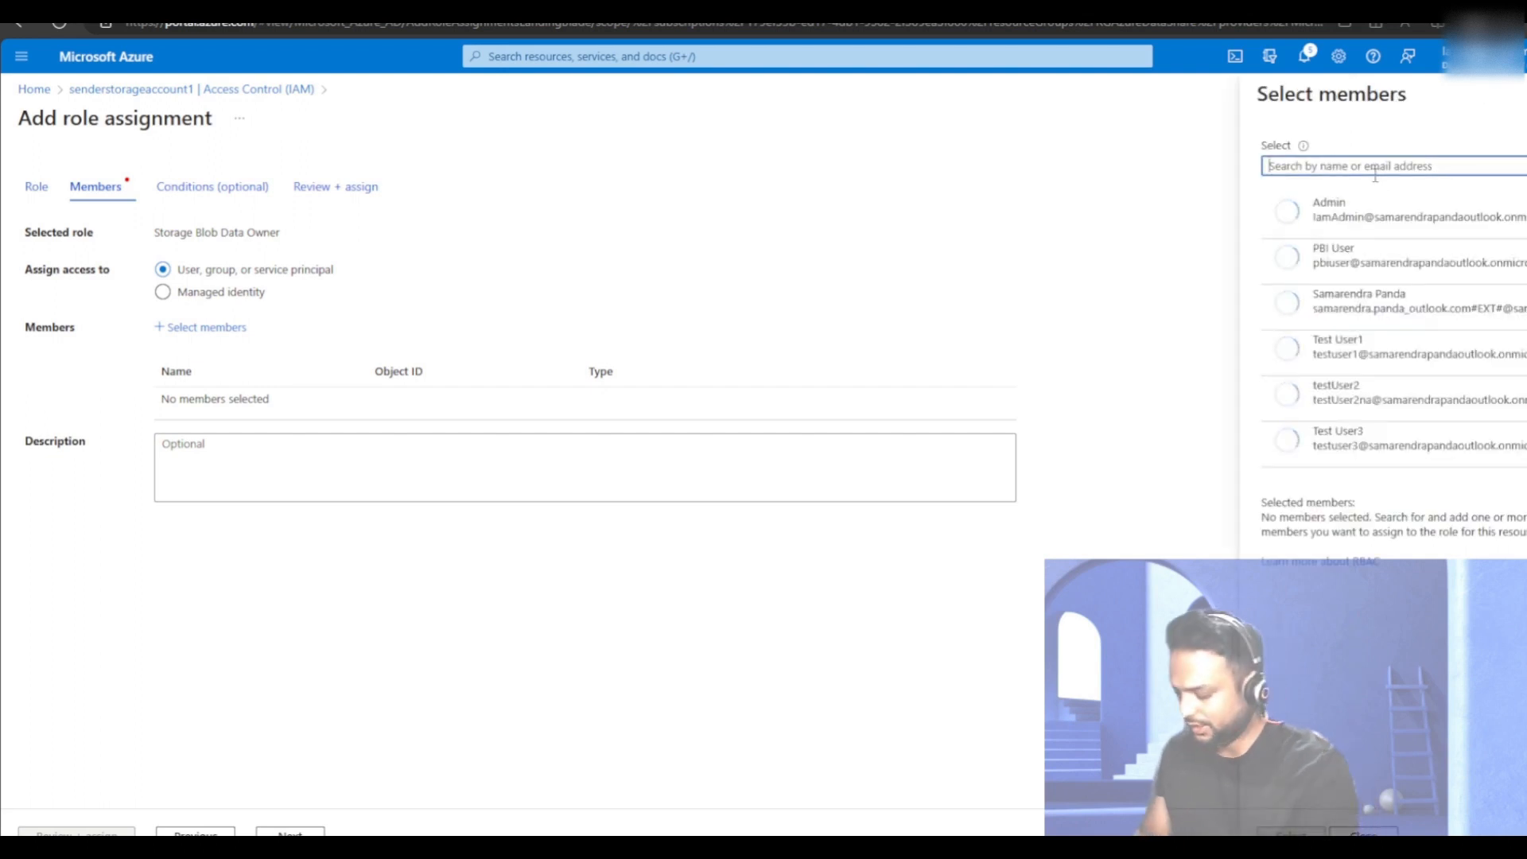
pyautogui.write('admin')
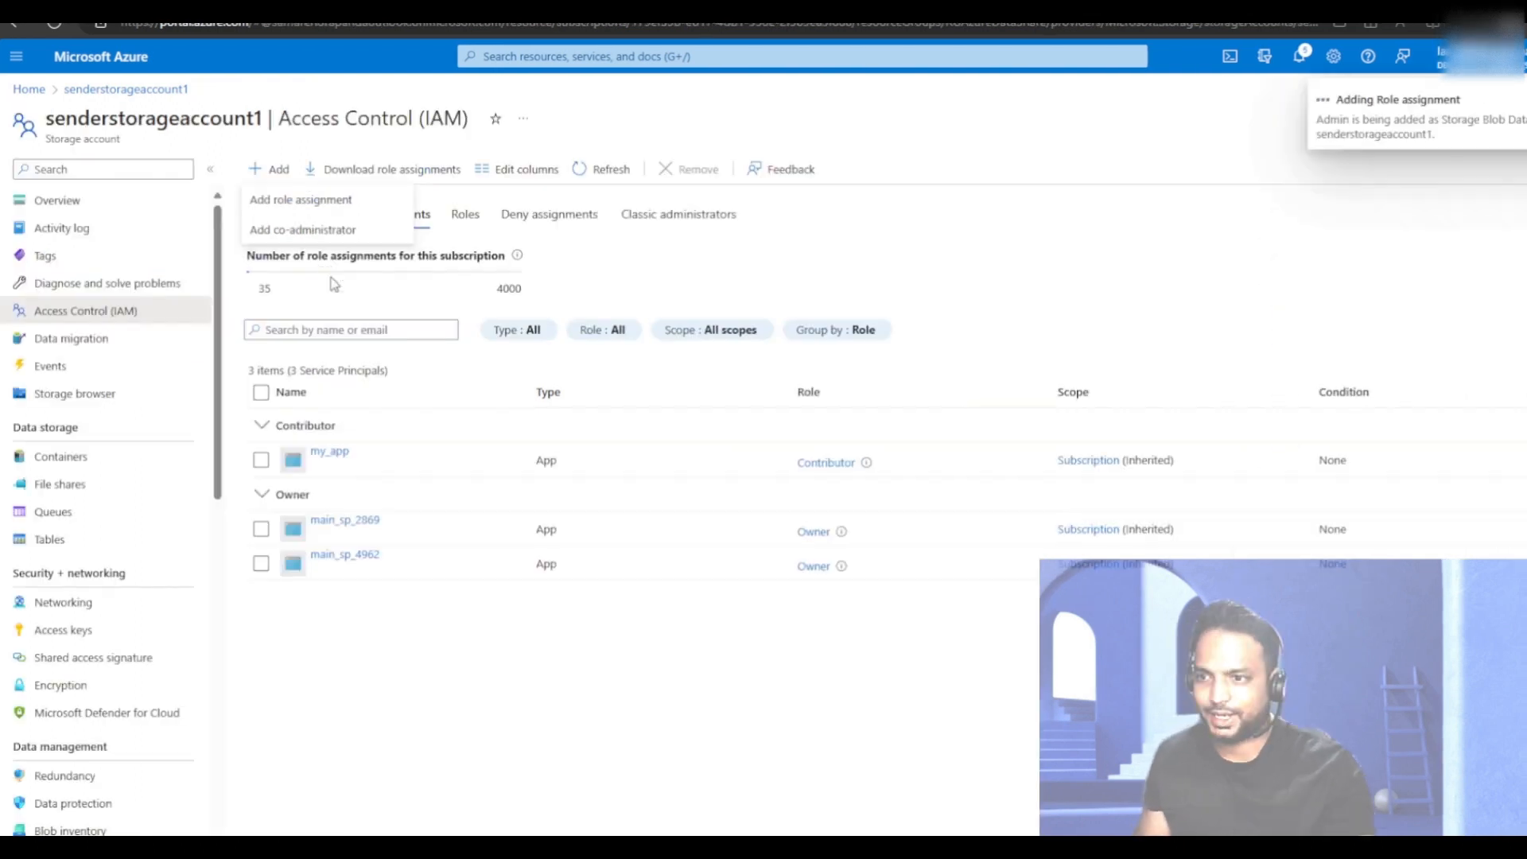
# Start another role assignment on senderstorageaccount1 with the Storage Blob Data Contributor role and grant access to a managed identity.
pyautogui.click(262, 164)
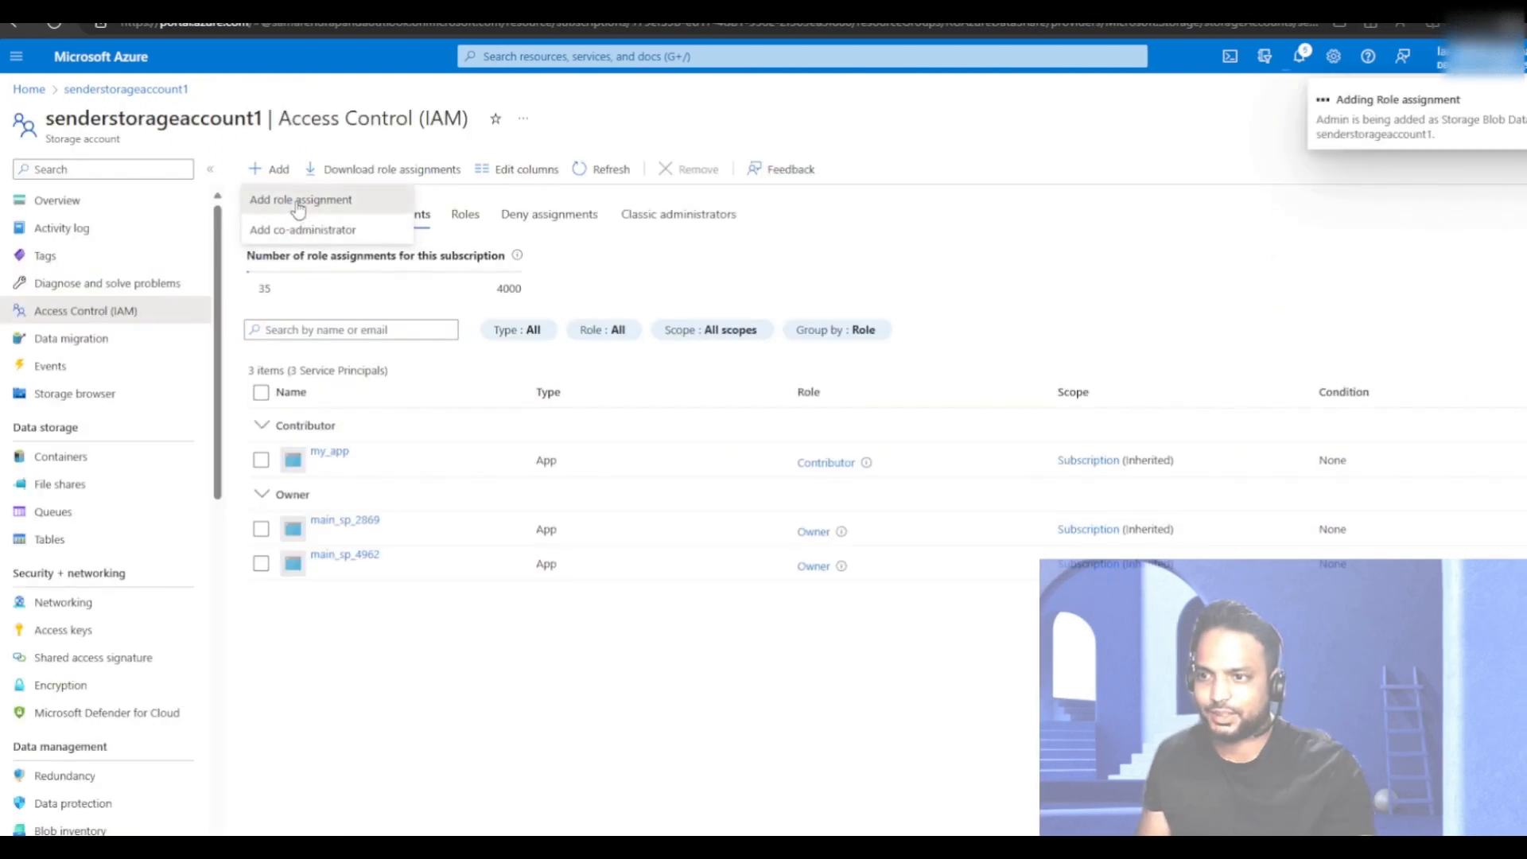
pyautogui.click(324, 194)
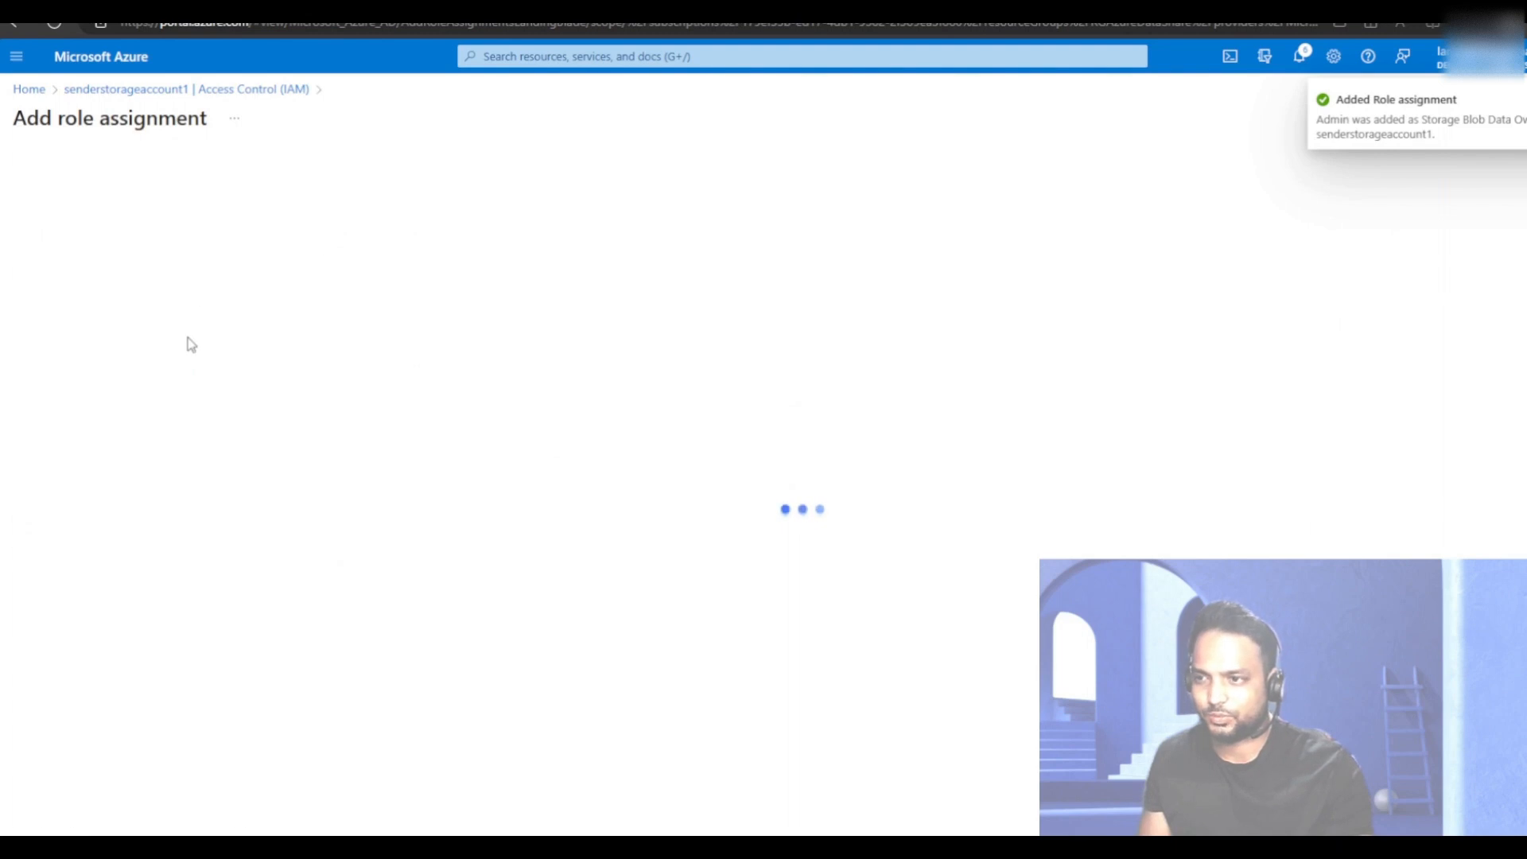
pyautogui.scroll(-8, 155, 675)
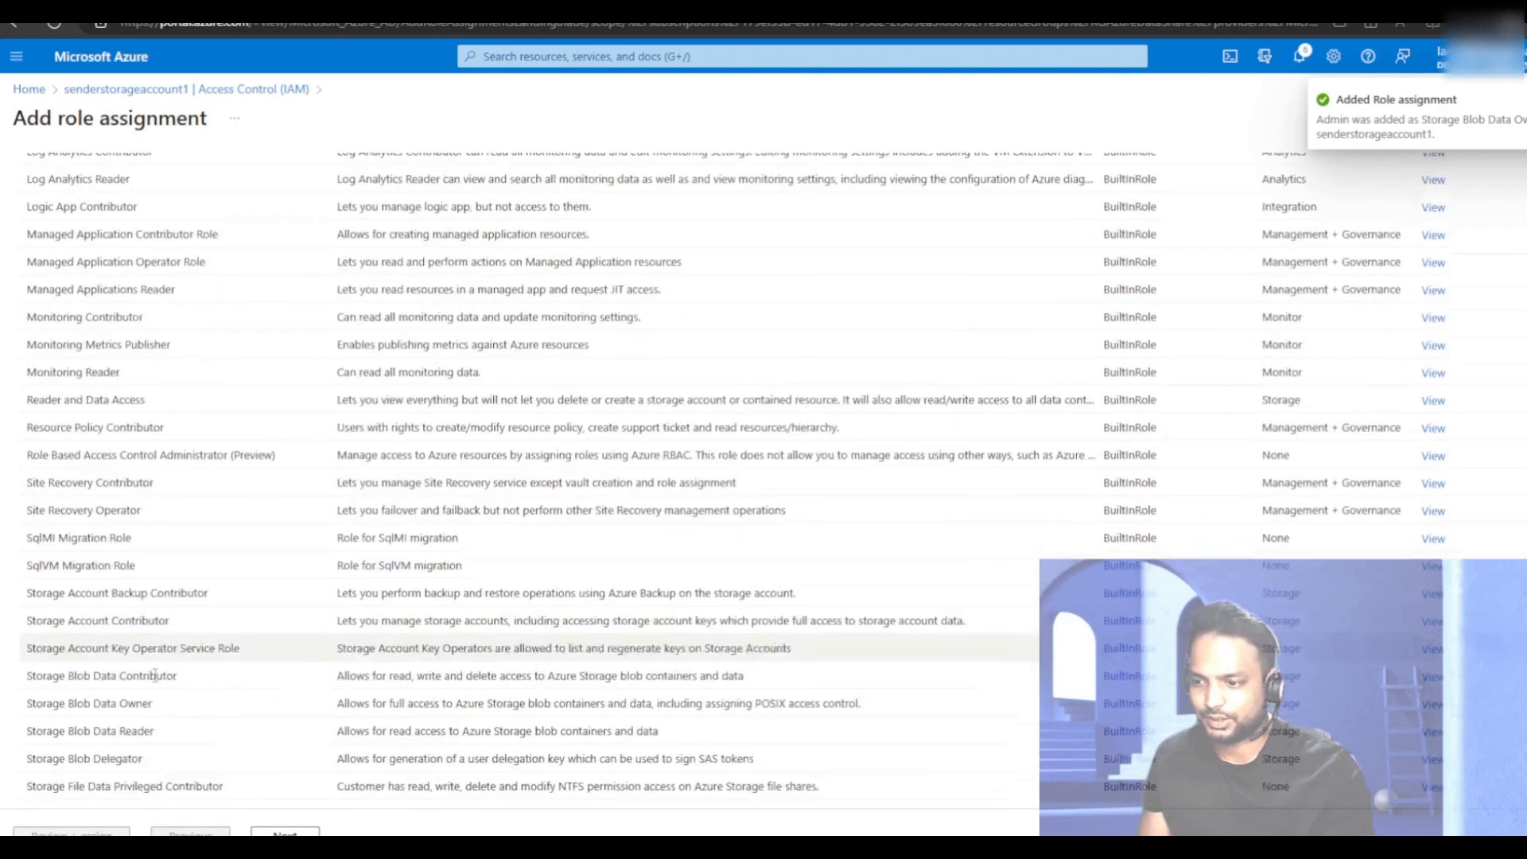
pyautogui.click(119, 675)
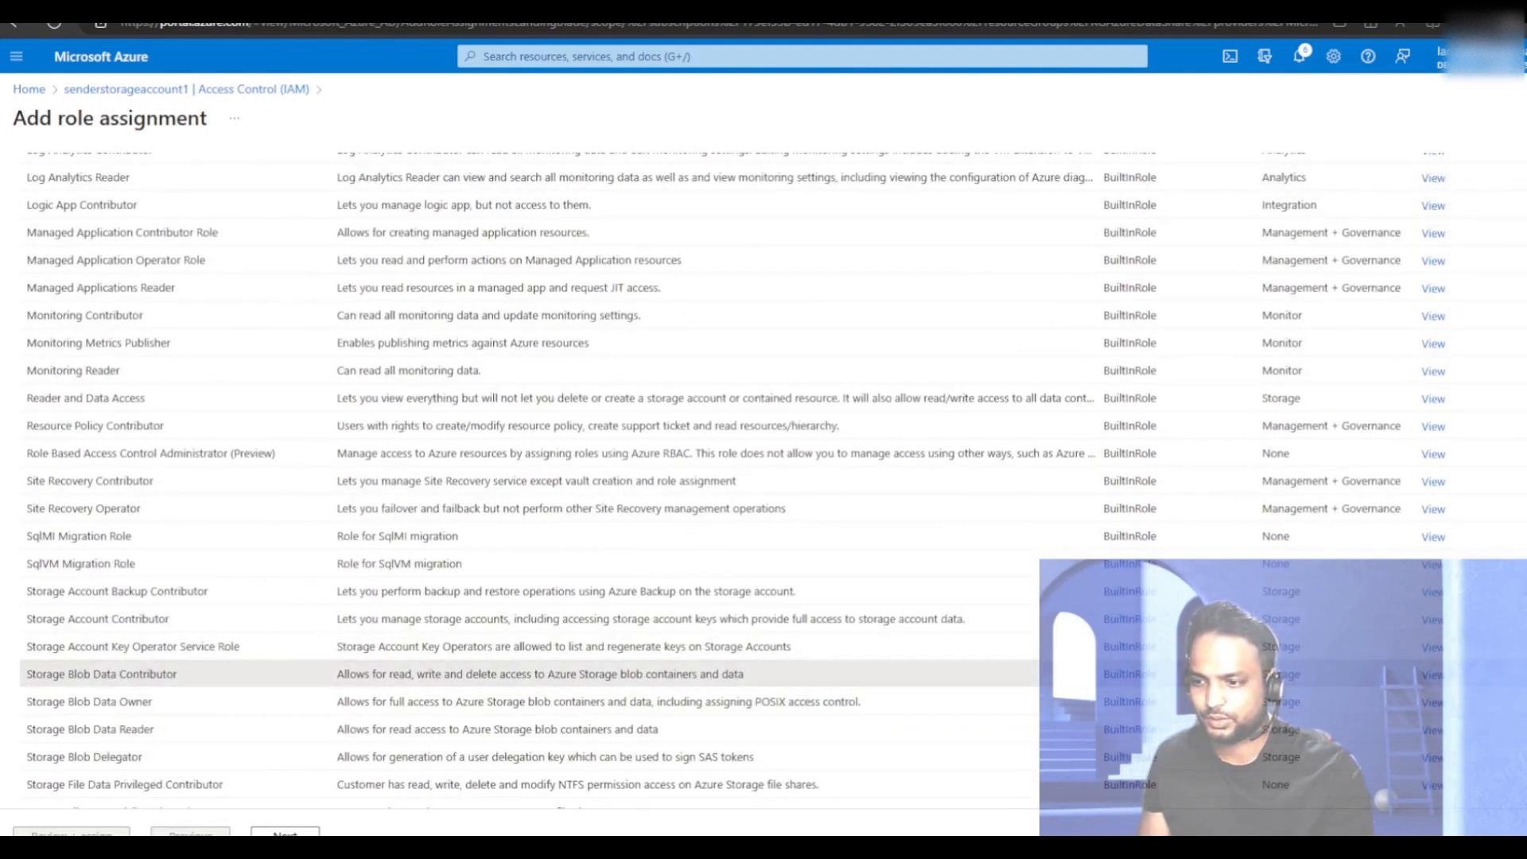
pyautogui.click(287, 832)
pyautogui.click(158, 292)
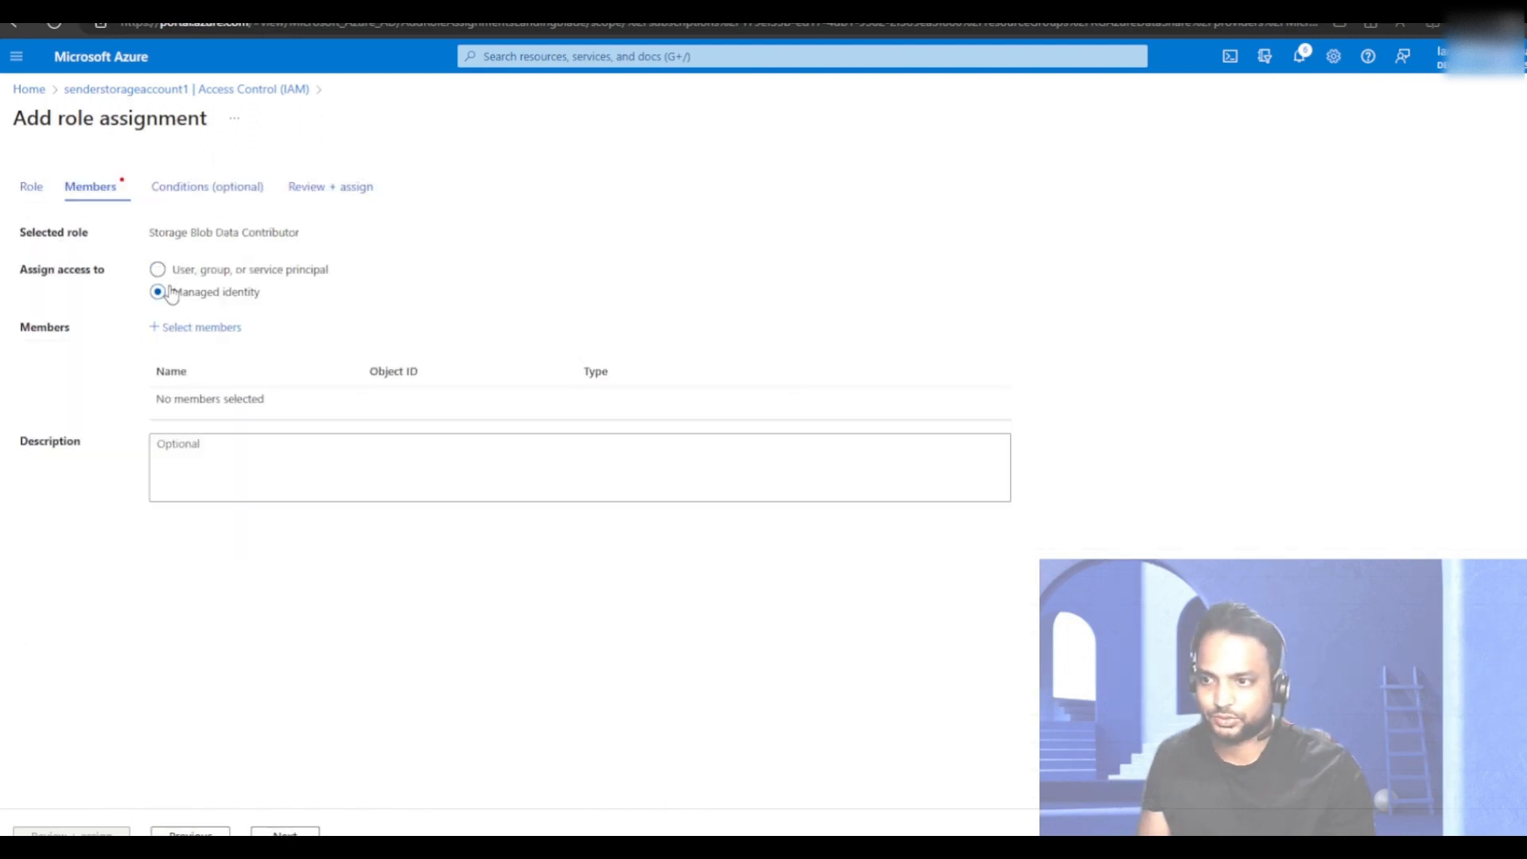
# Select the dataoriginatorPurview identity of the Microsoft Purview account type as the member, and review and assign the role.
pyautogui.click(200, 329)
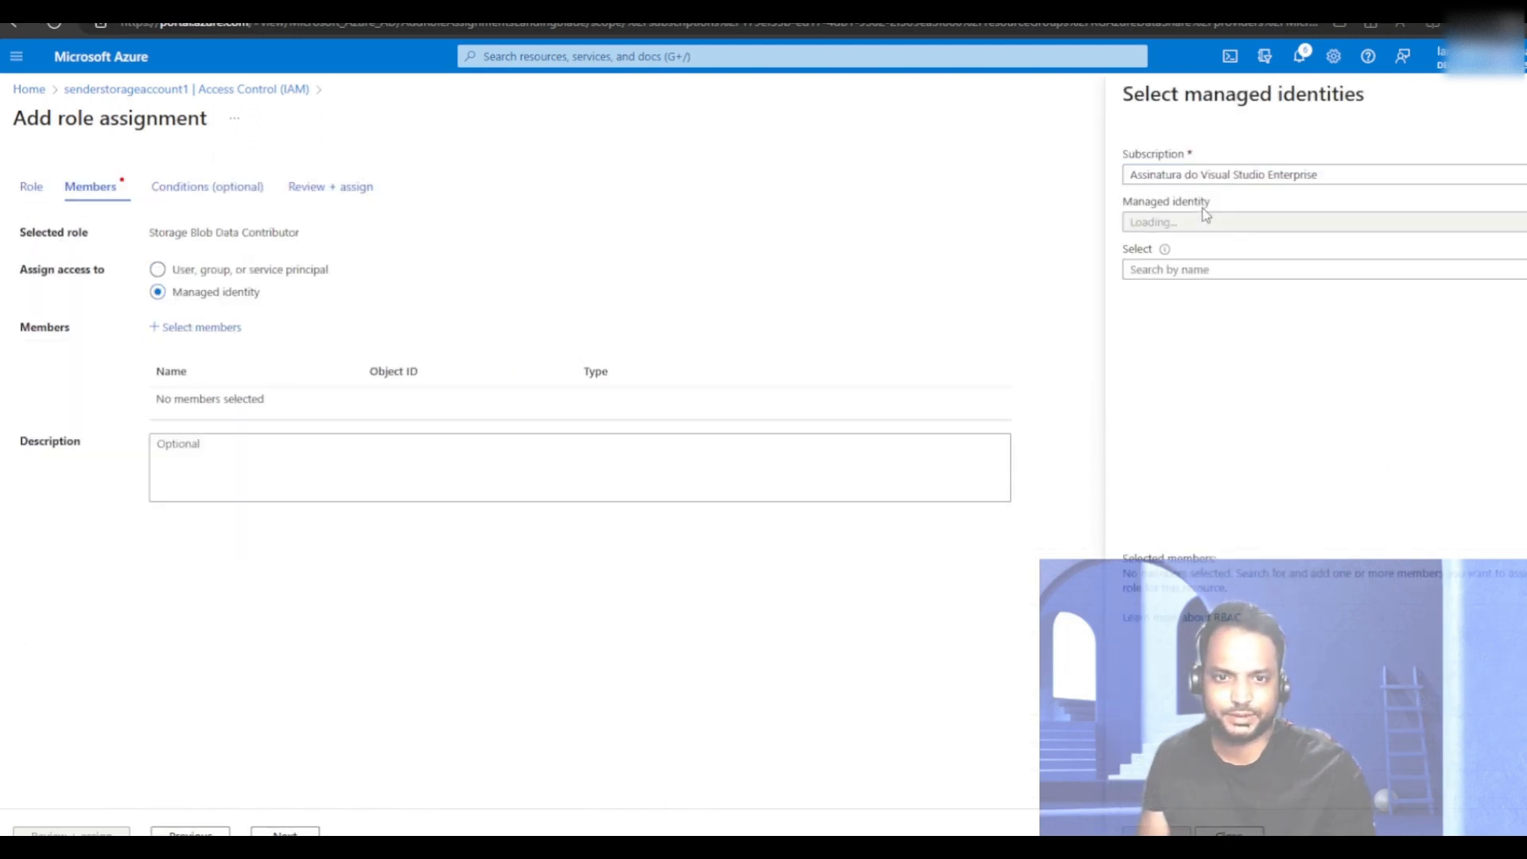
pyautogui.click(1200, 222)
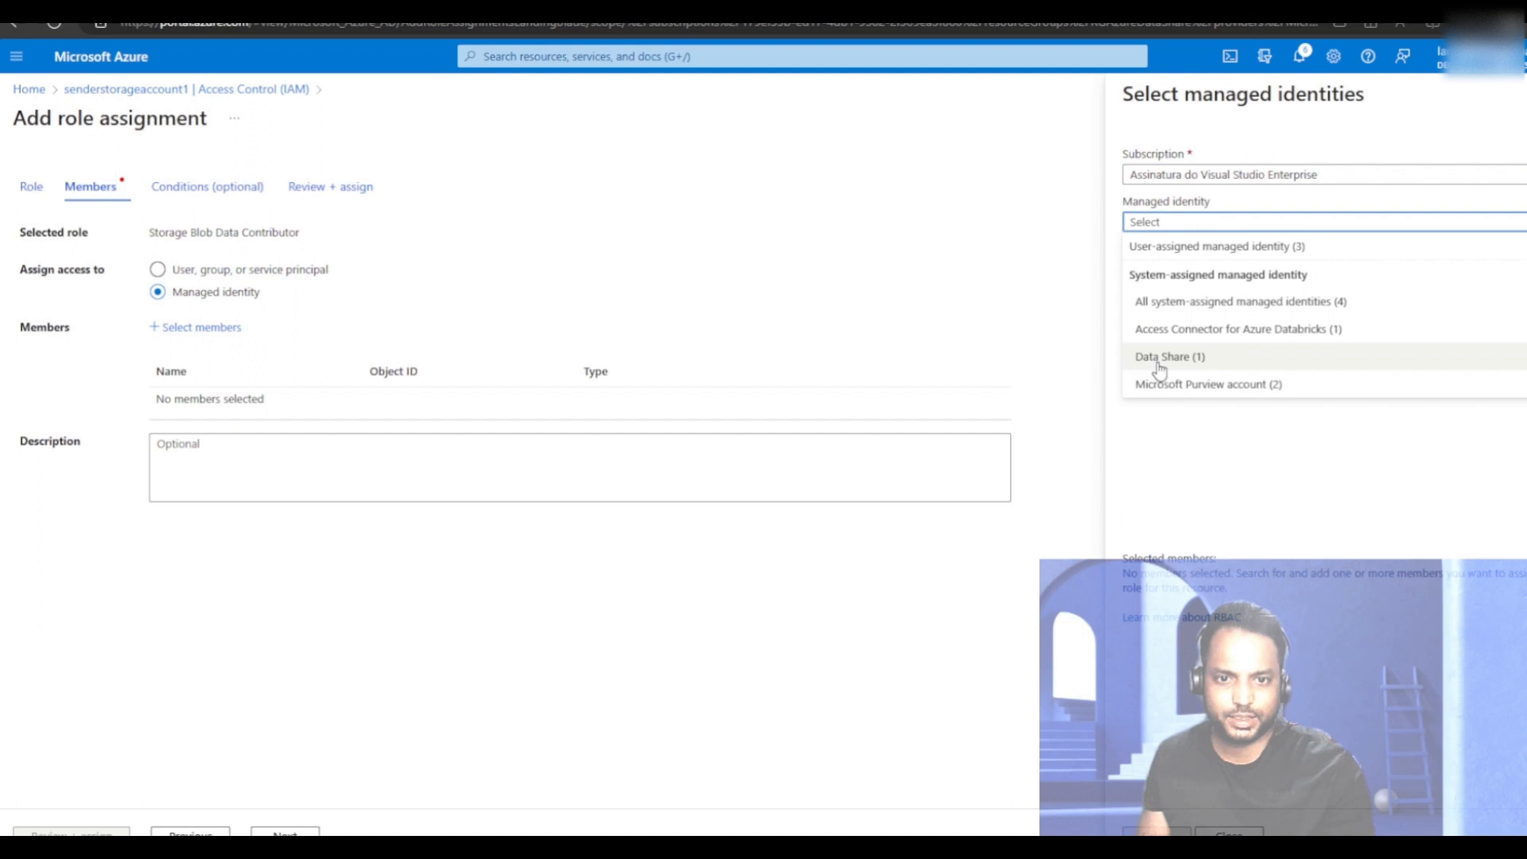
pyautogui.click(1191, 387)
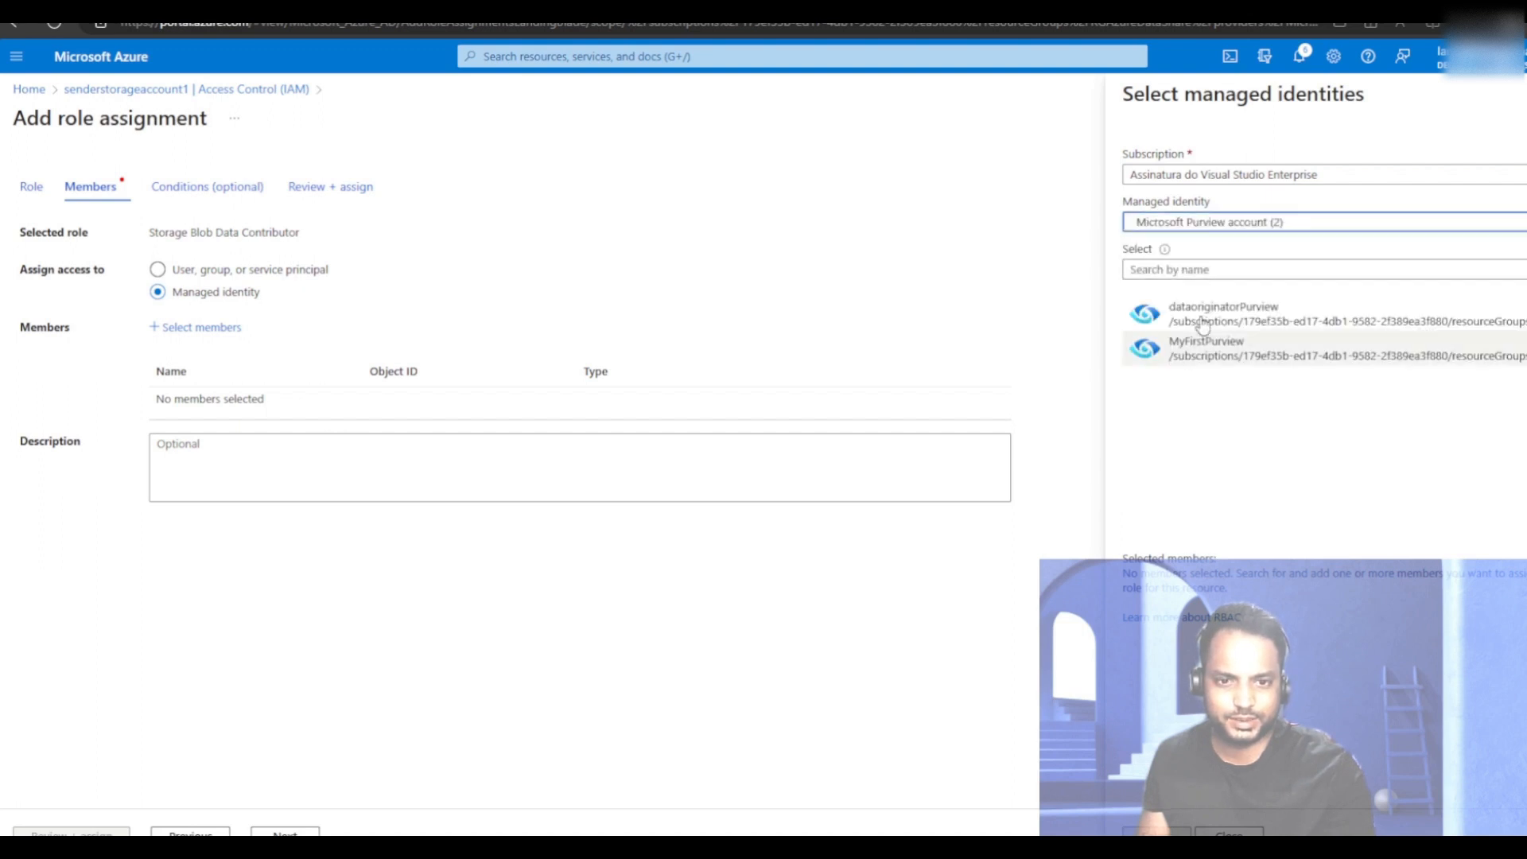
pyautogui.click(1193, 314)
pyautogui.click(1156, 830)
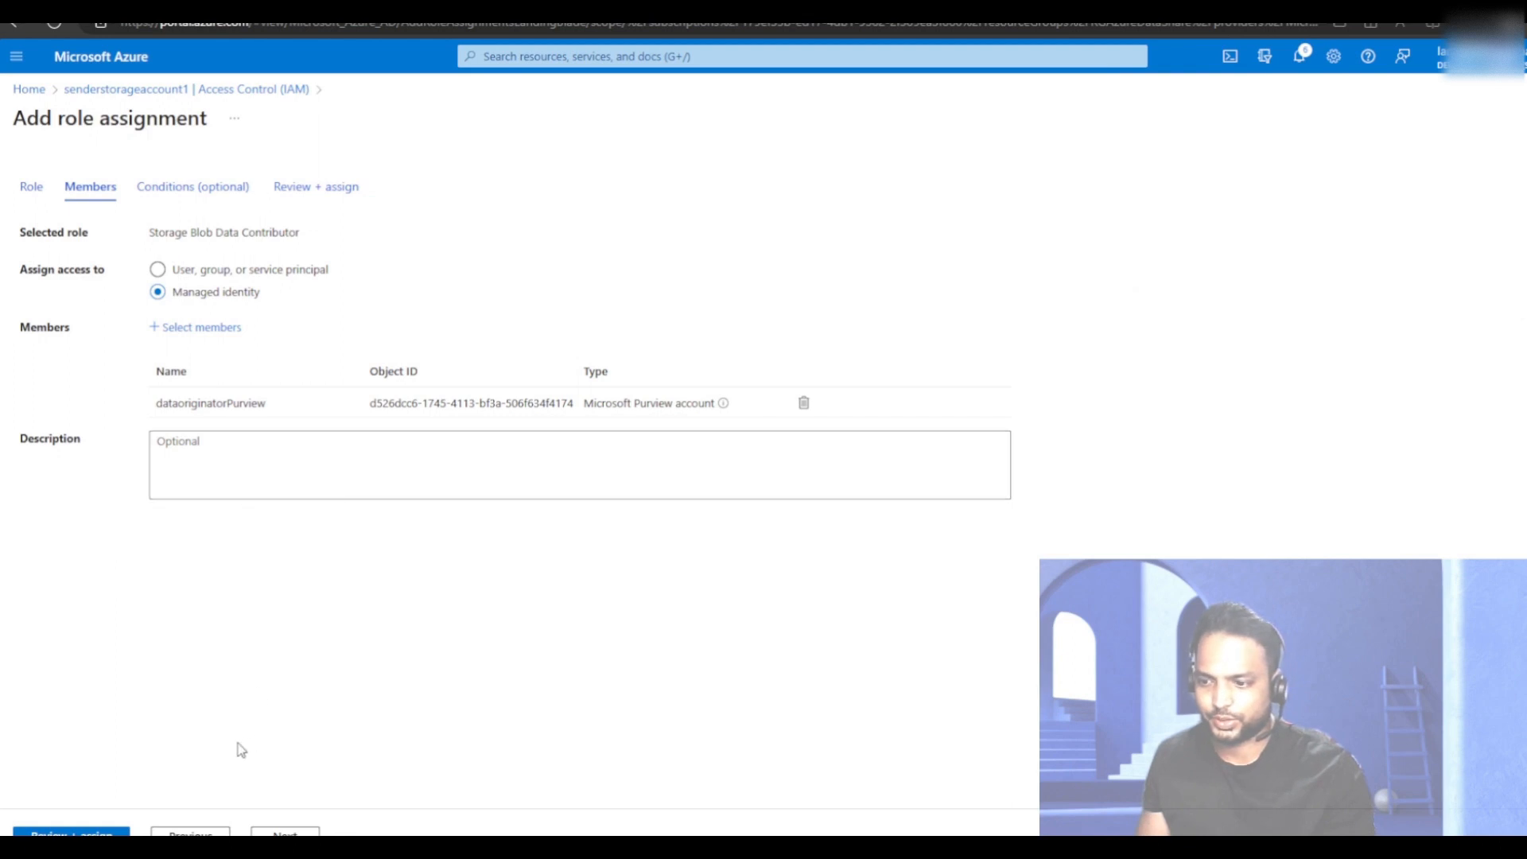
pyautogui.click(71, 833)
pyautogui.click(71, 832)
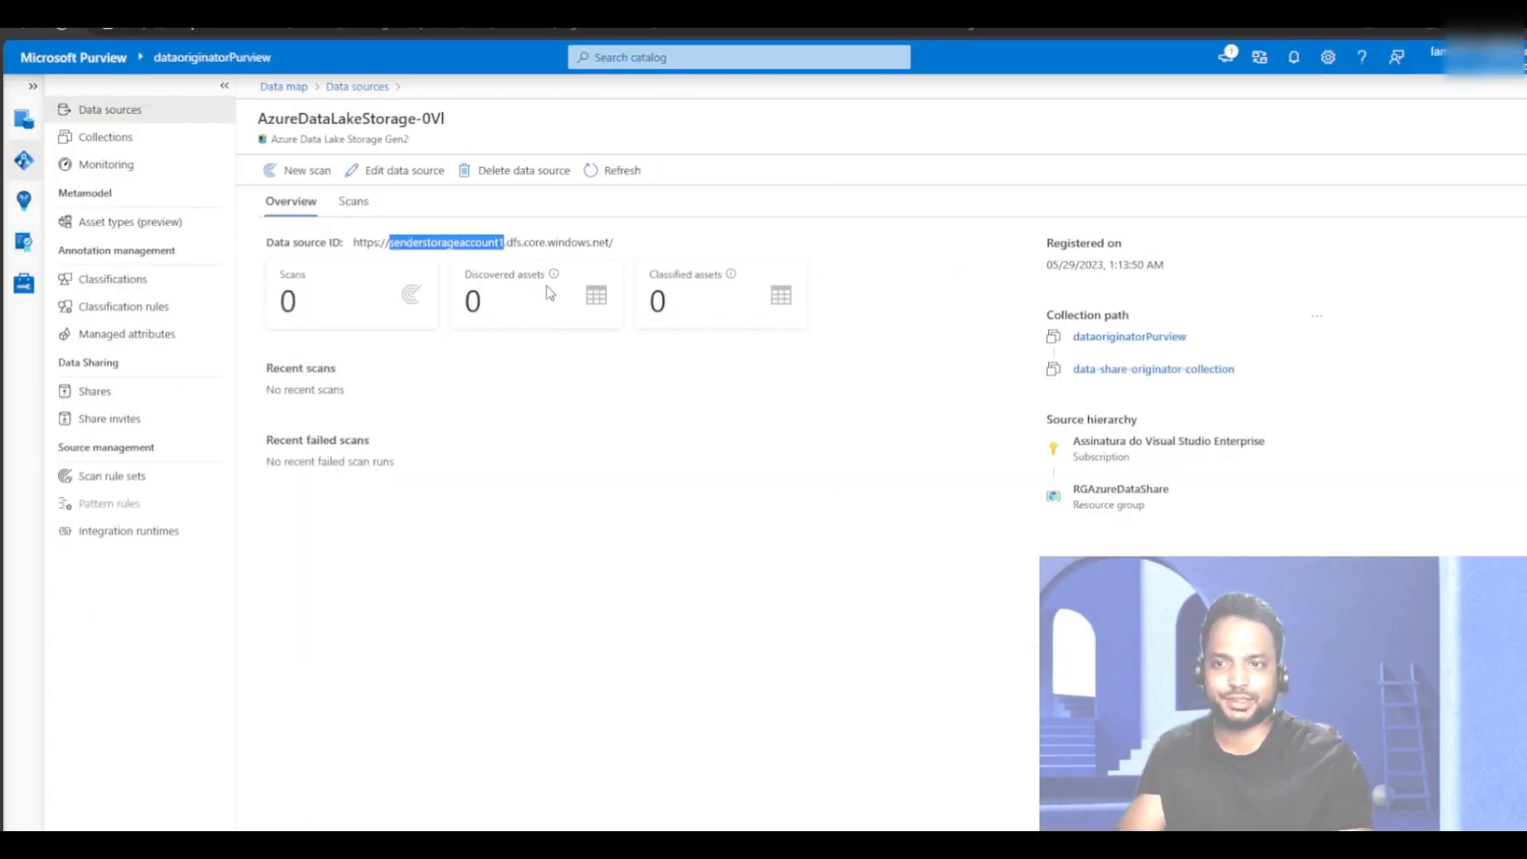
# View the new scan settings for the senderstorageaccount1 data source in Purview, and leave them without running a scan.
pyautogui.click(302, 170)
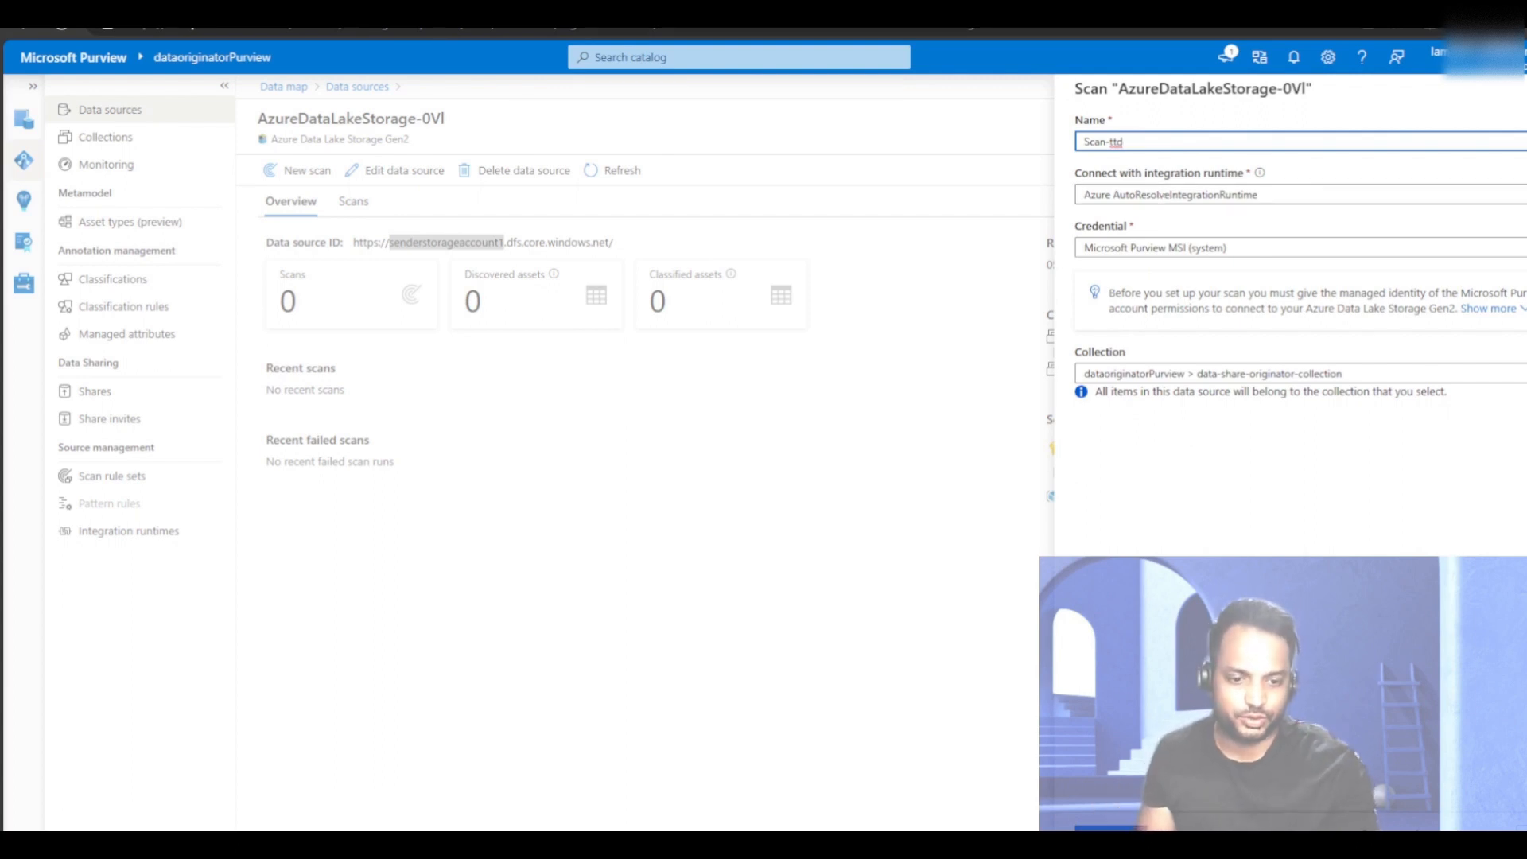
pyautogui.click(1322, 537)
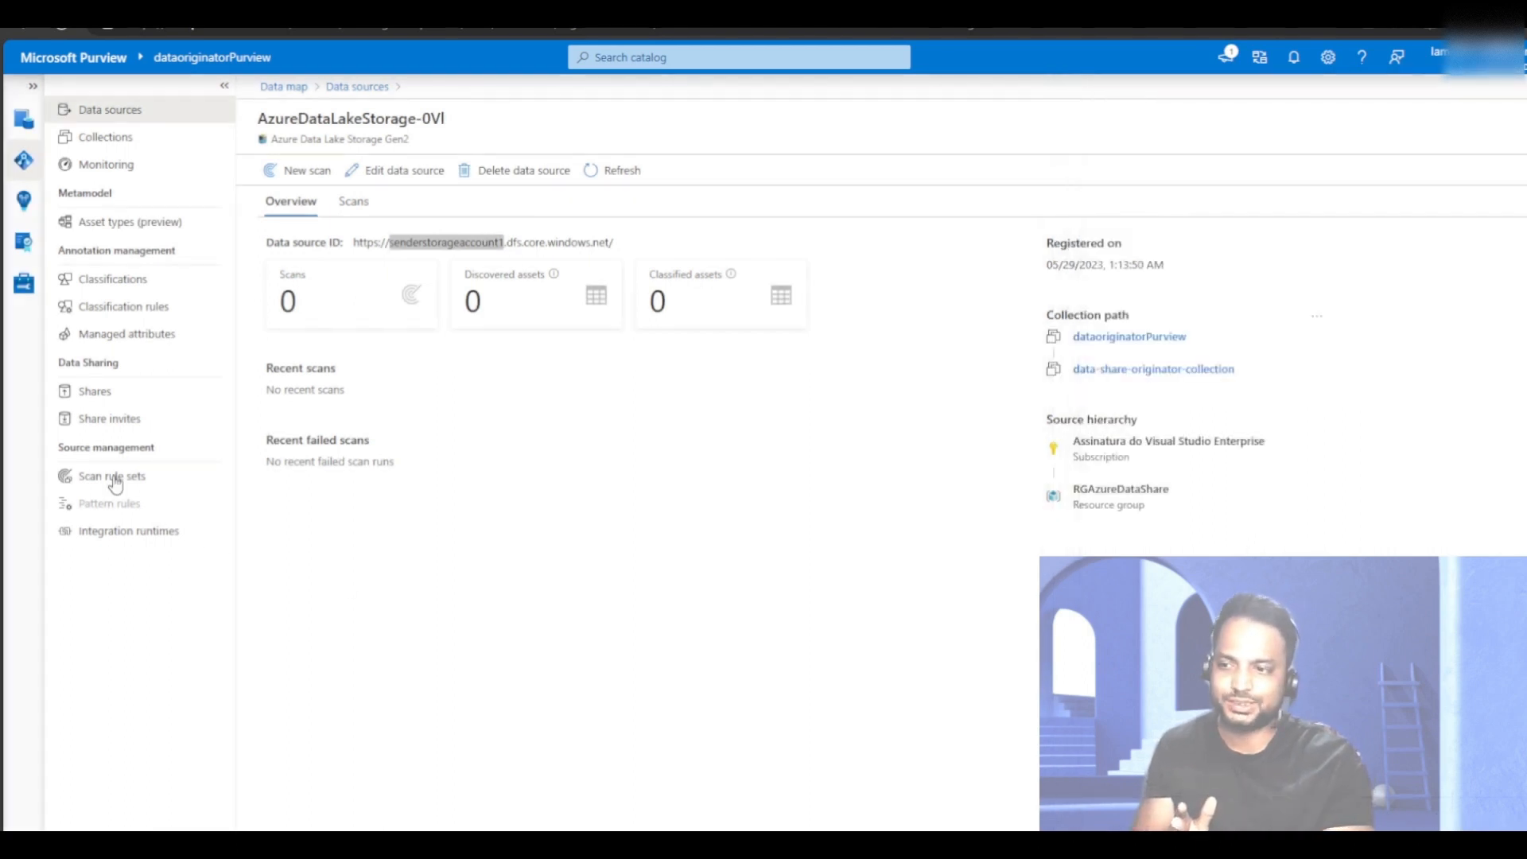
# Start a new data share of type Azure Data Lake Storage Gen2 with senderstorageaccount1 as the source.
pyautogui.click(82, 394)
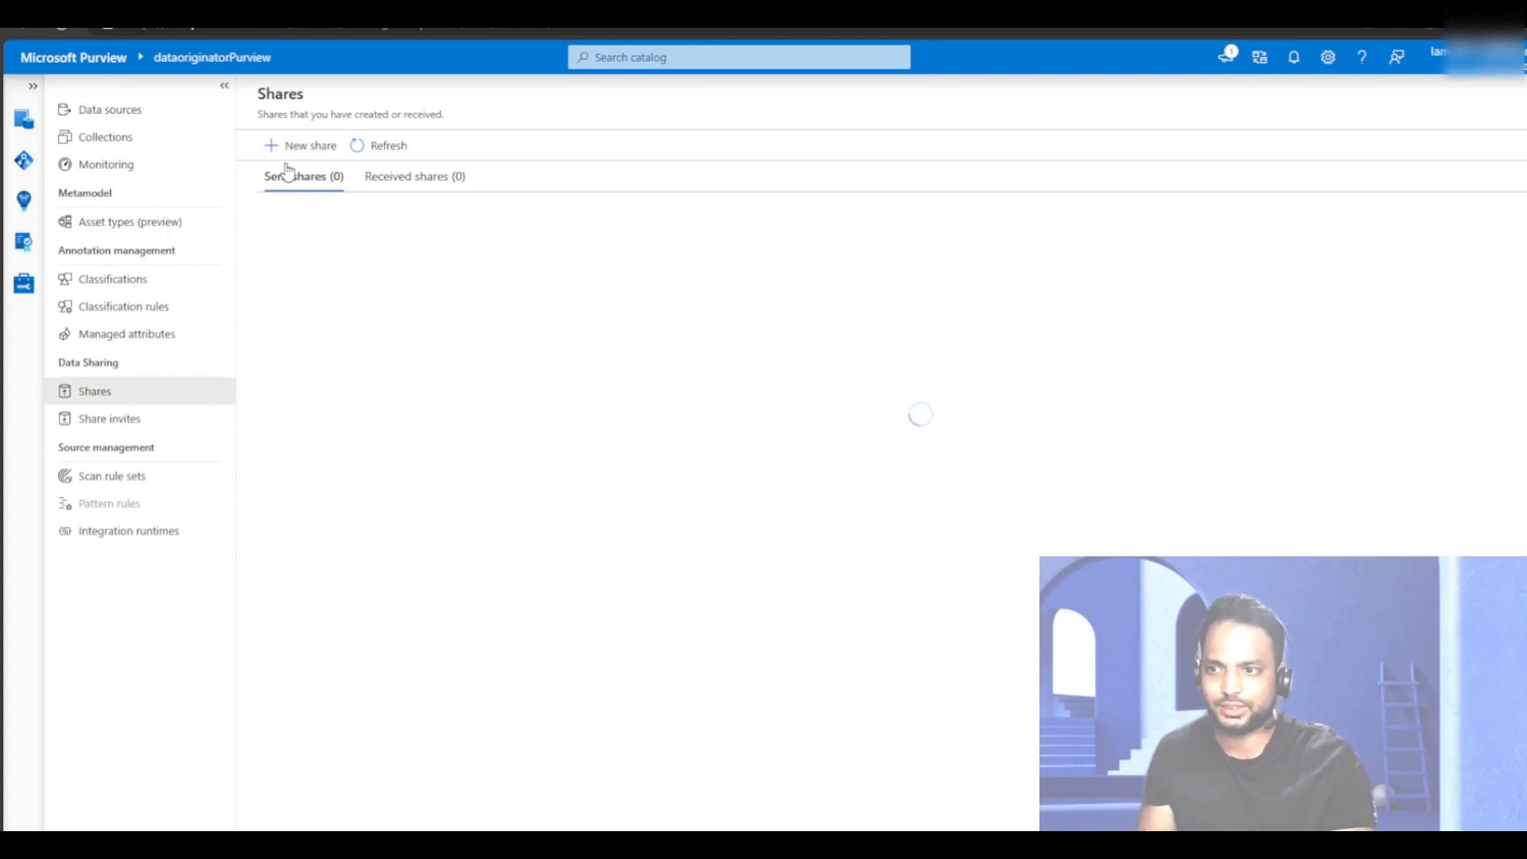
pyautogui.click(300, 146)
pyautogui.click(1118, 145)
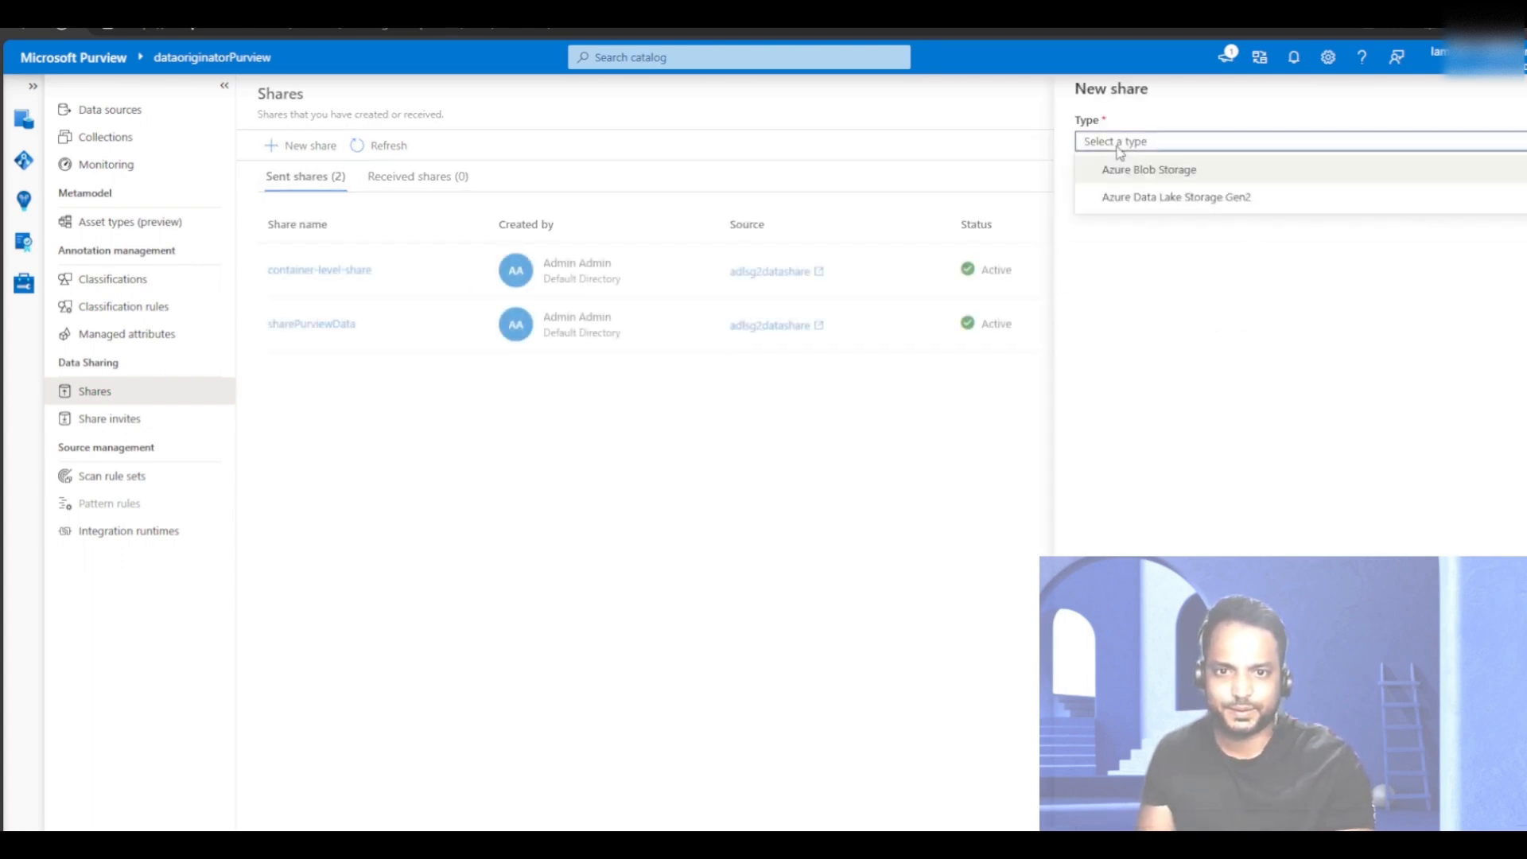
pyautogui.click(1133, 197)
pyautogui.click(1153, 196)
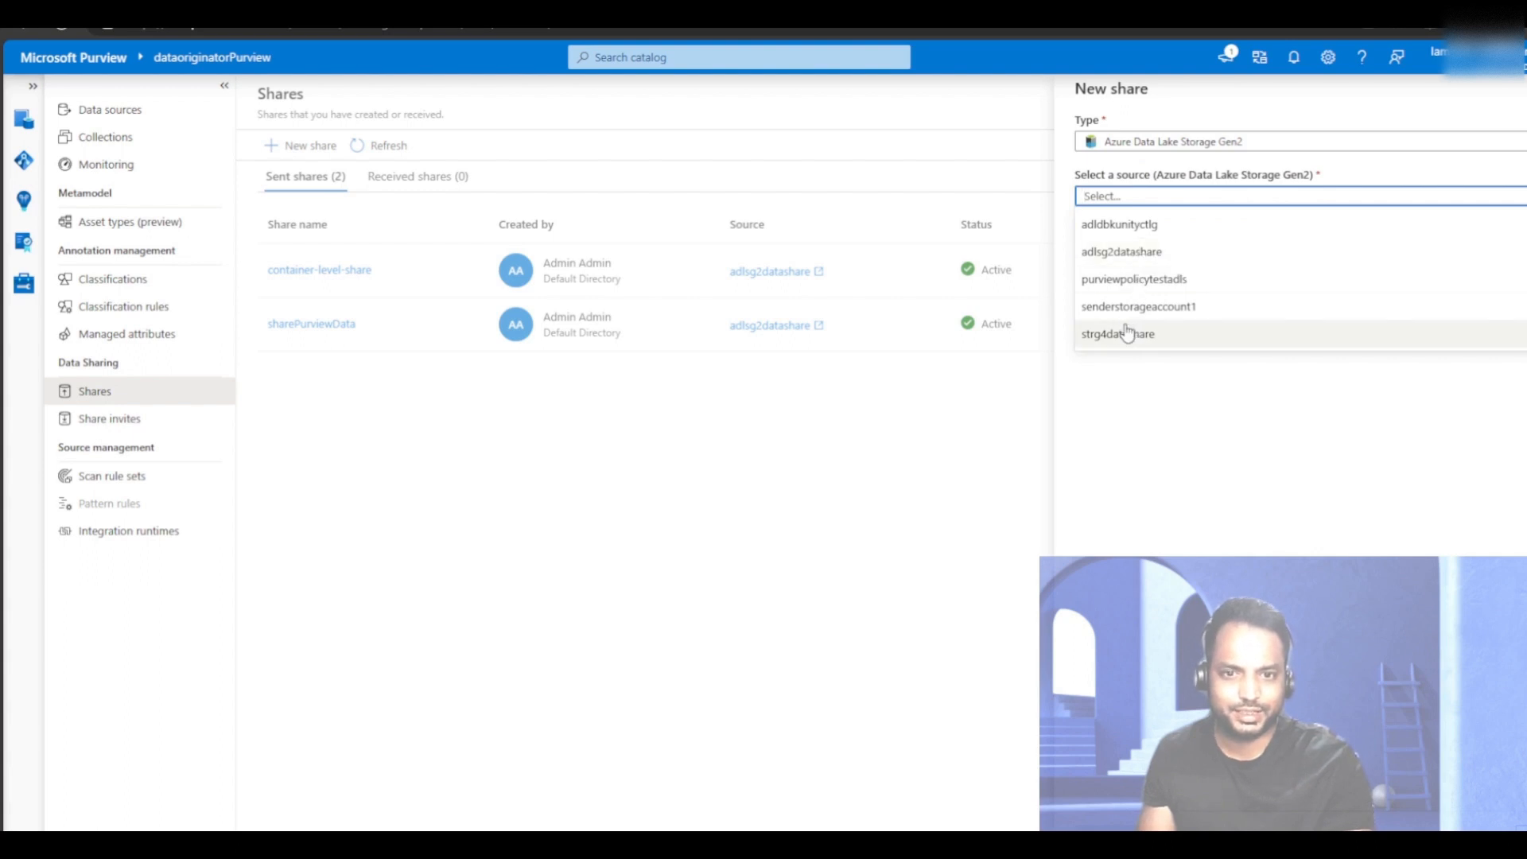
pyautogui.click(1118, 306)
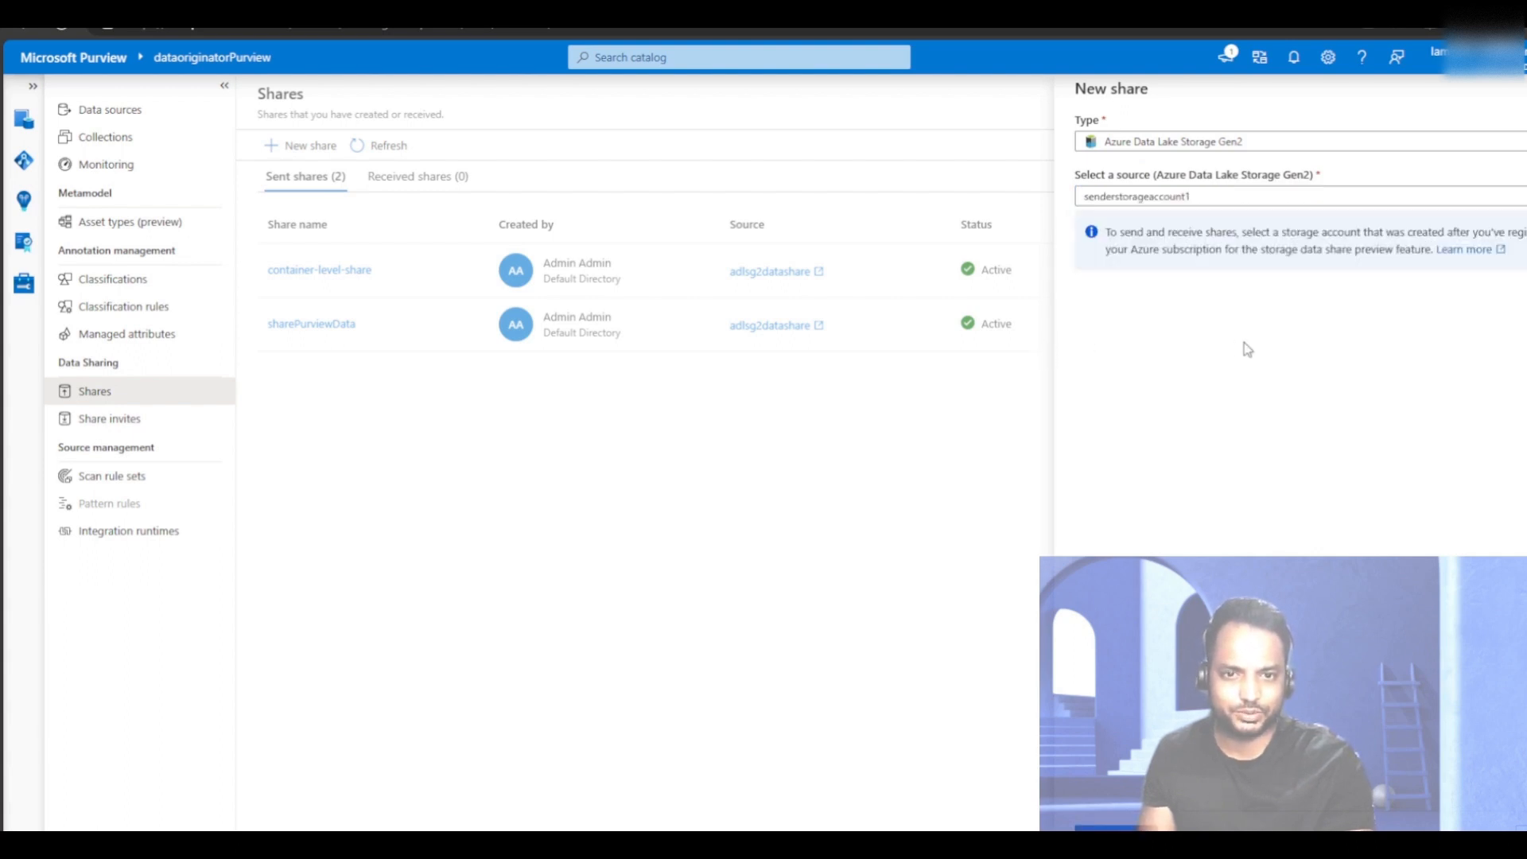
pyautogui.click(1115, 828)
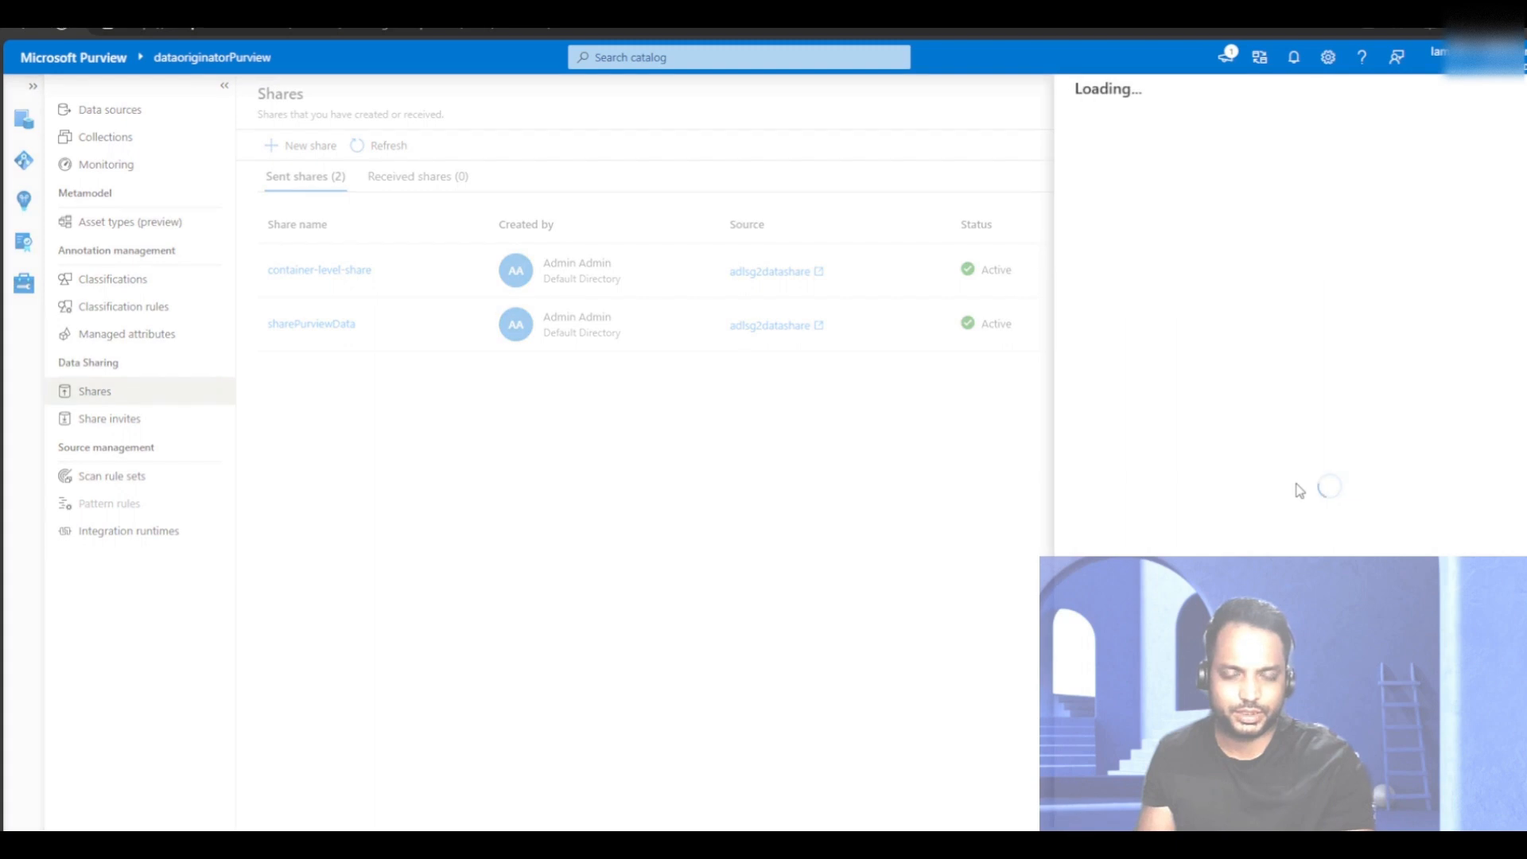
# Name the new share sharingdatafordemo and continue to adding assets.
pyautogui.click(1110, 181)
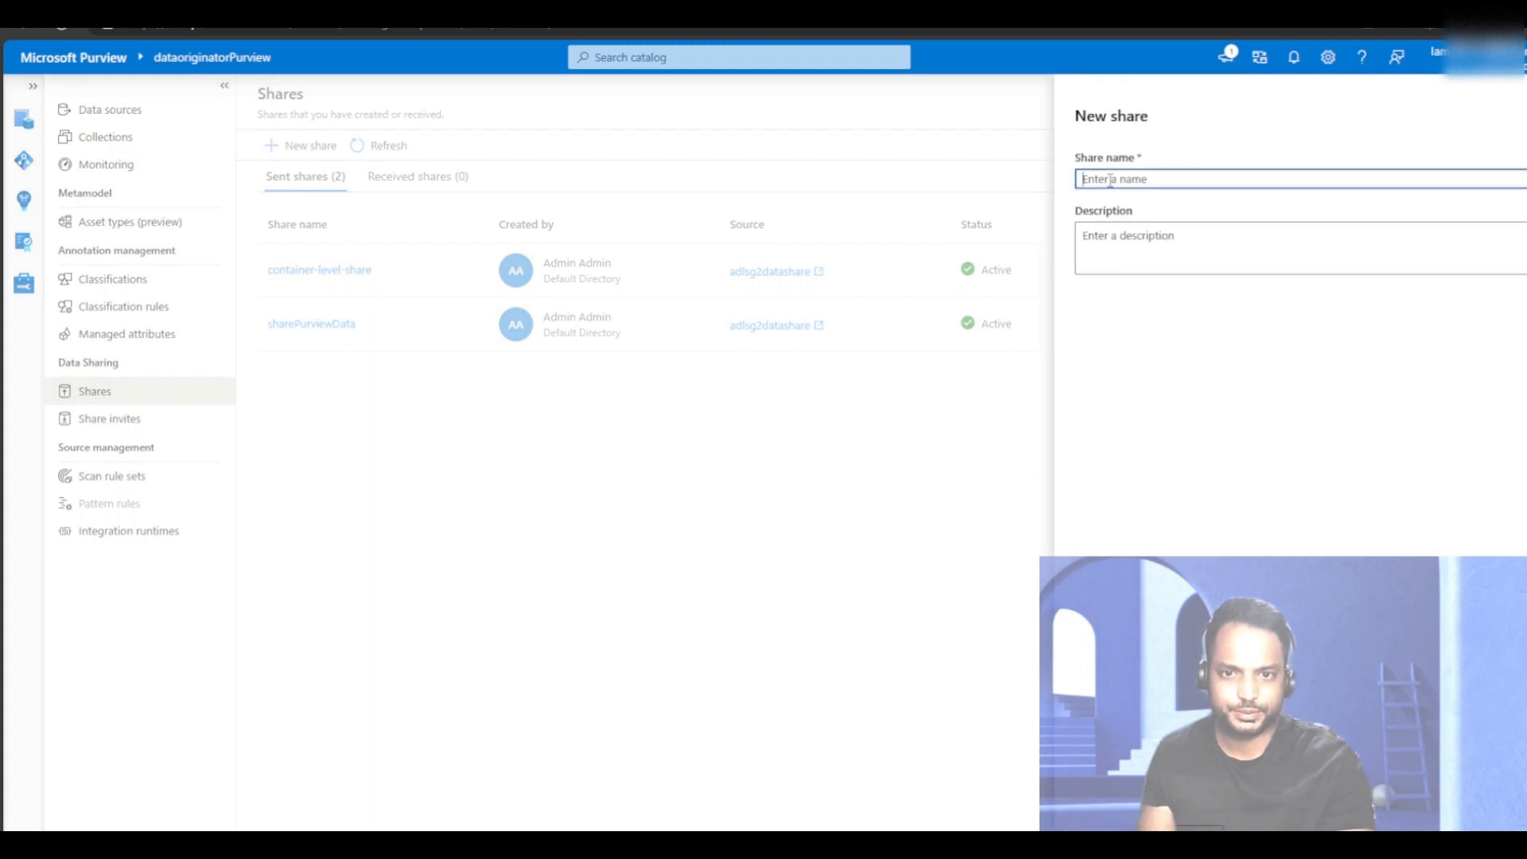
pyautogui.write('sharingdatafordem')
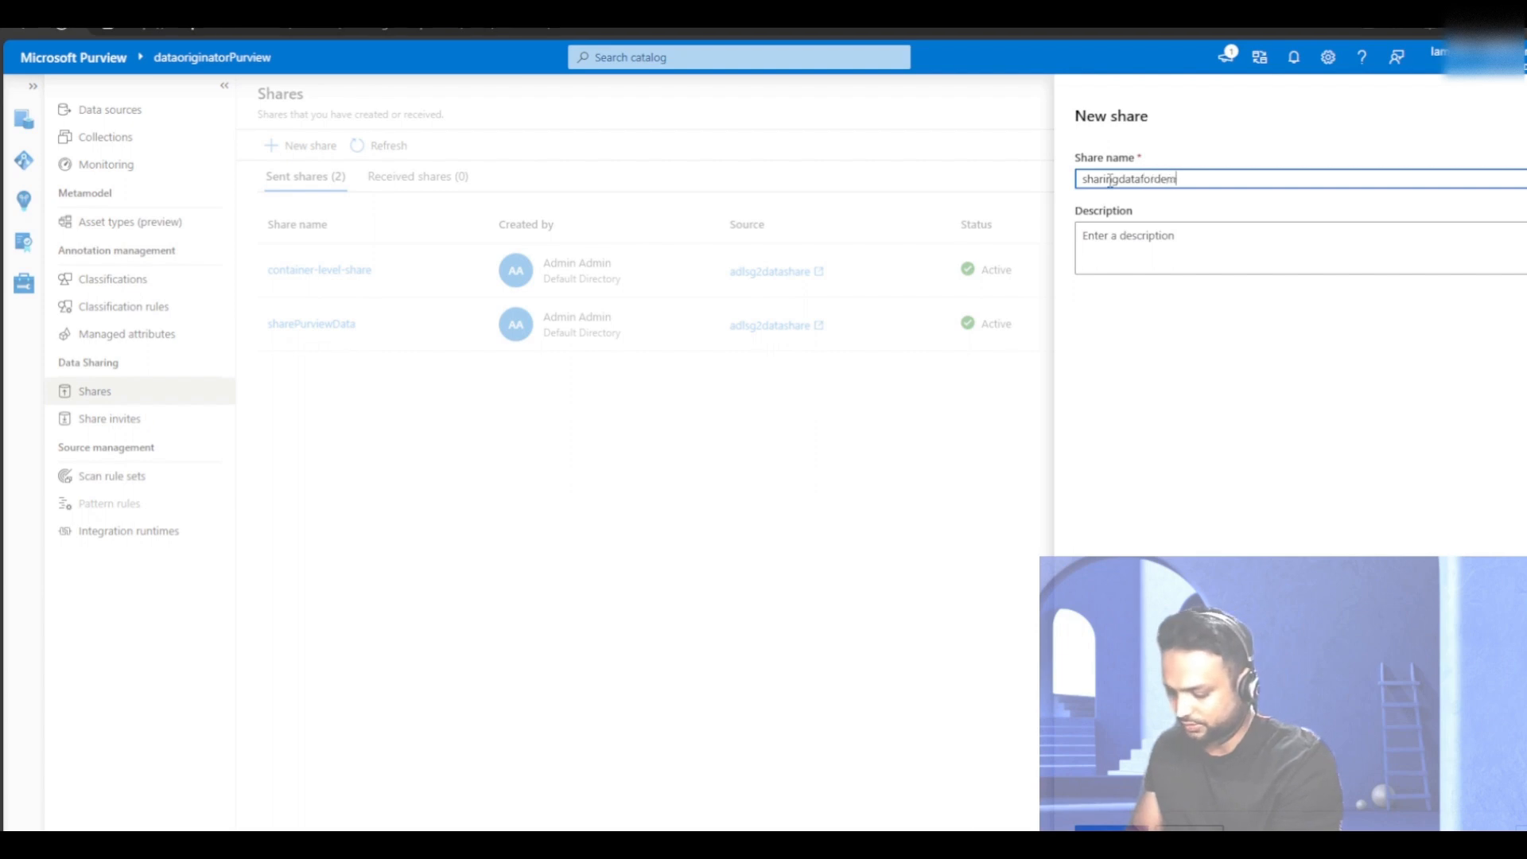
pyautogui.write('o')
pyautogui.click(1123, 824)
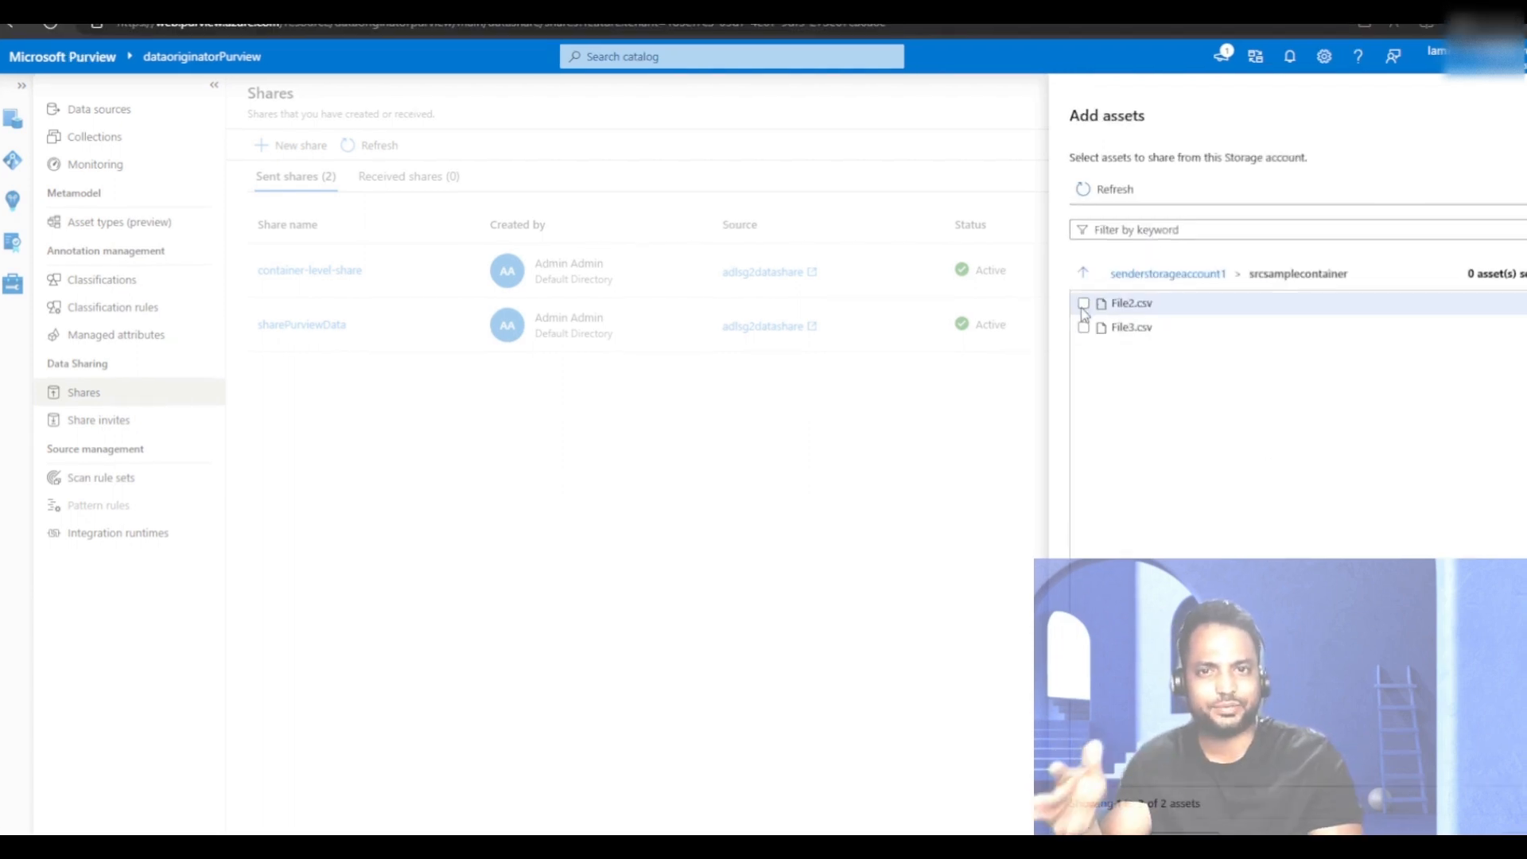
# Add the whole srcsamplecontainer container of senderstorageaccount1 as the shared asset and continue to the recipients.
pyautogui.click(1186, 277)
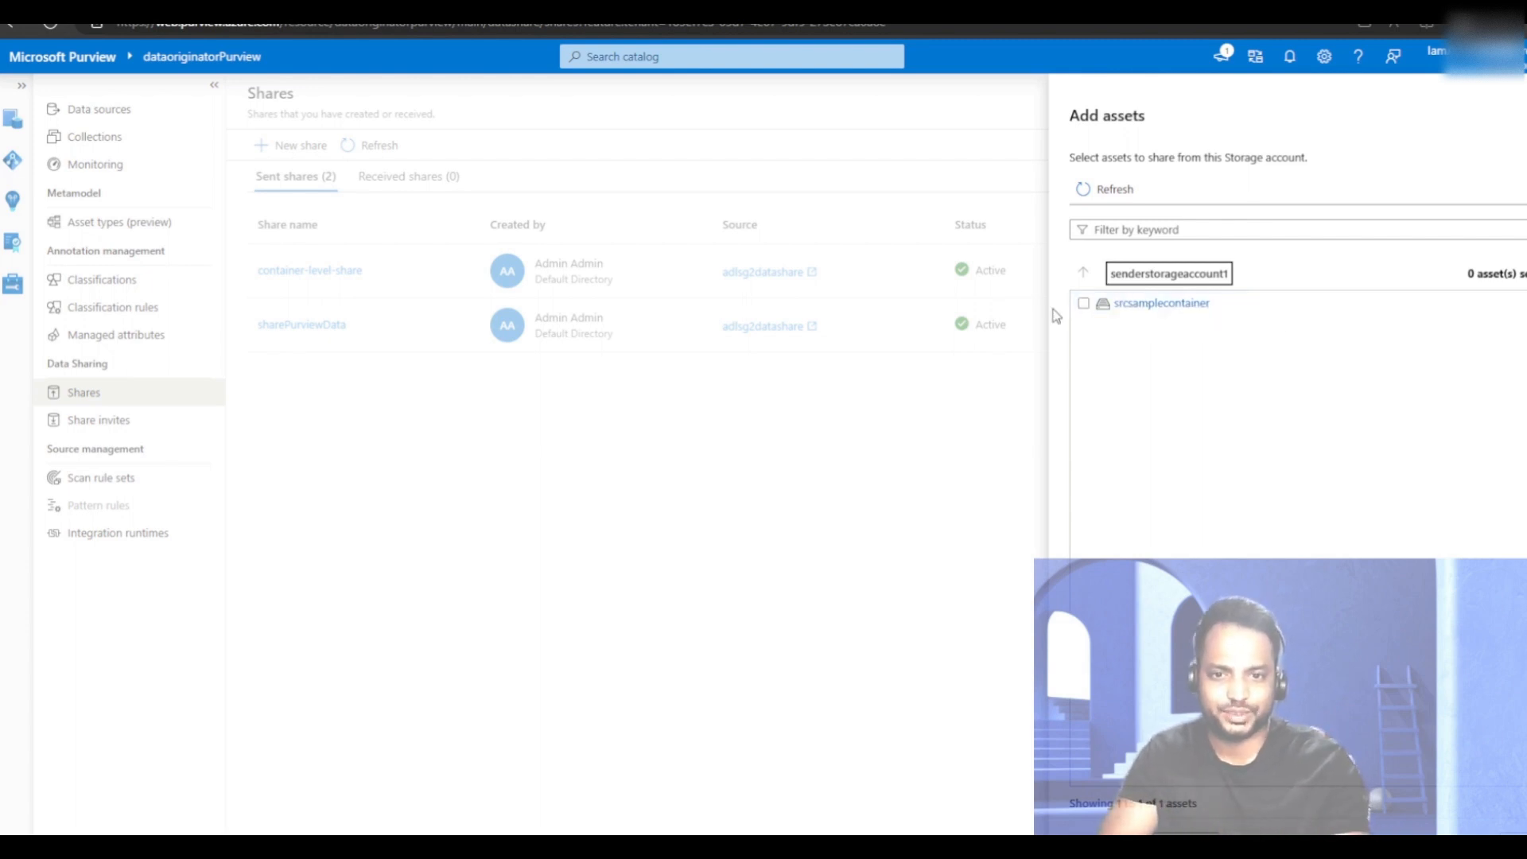
pyautogui.click(1085, 305)
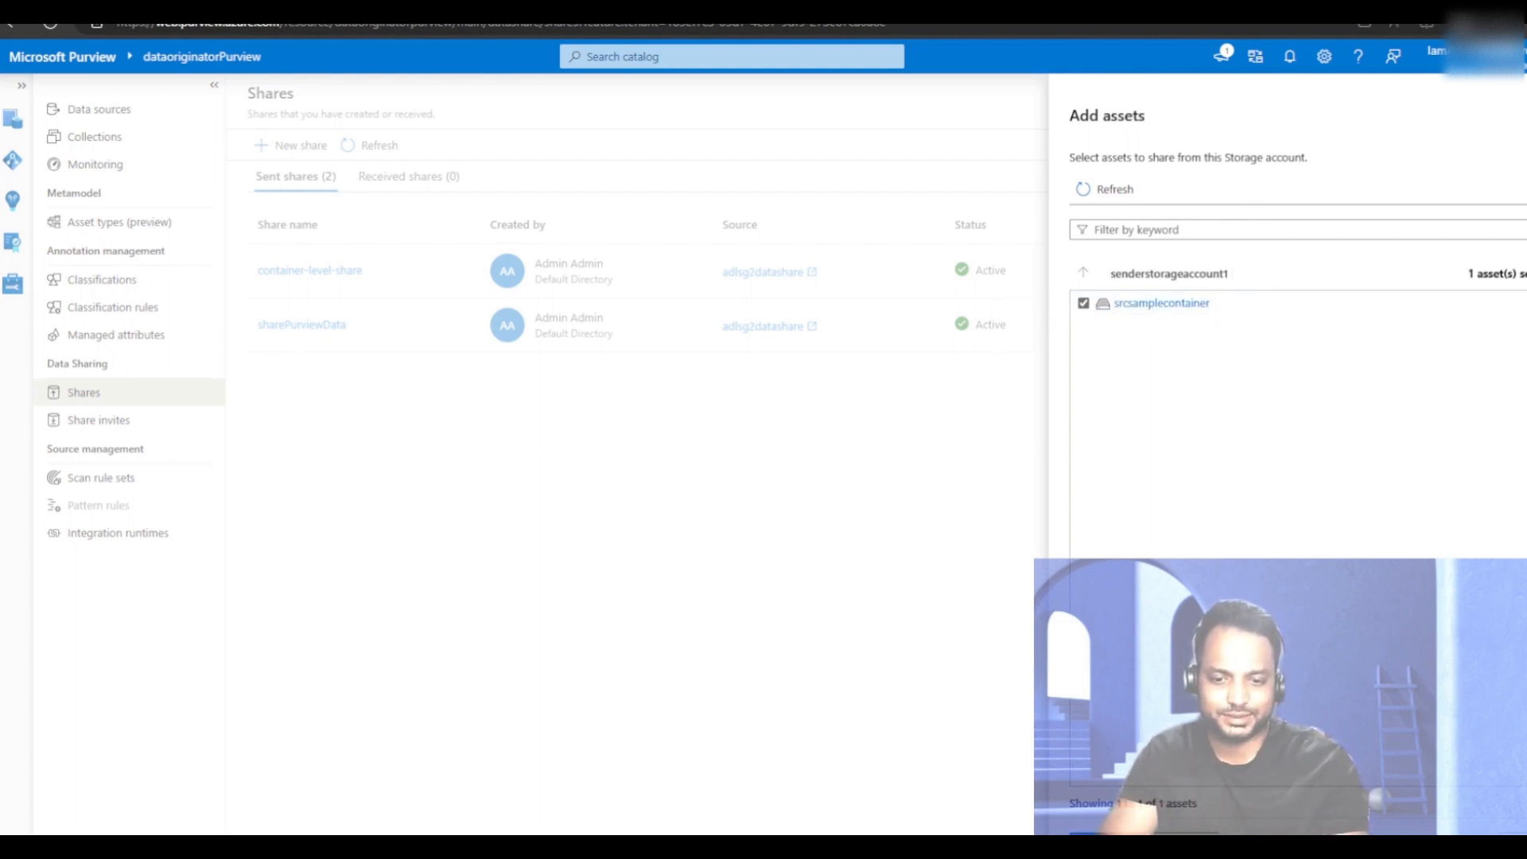
pyautogui.click(1105, 834)
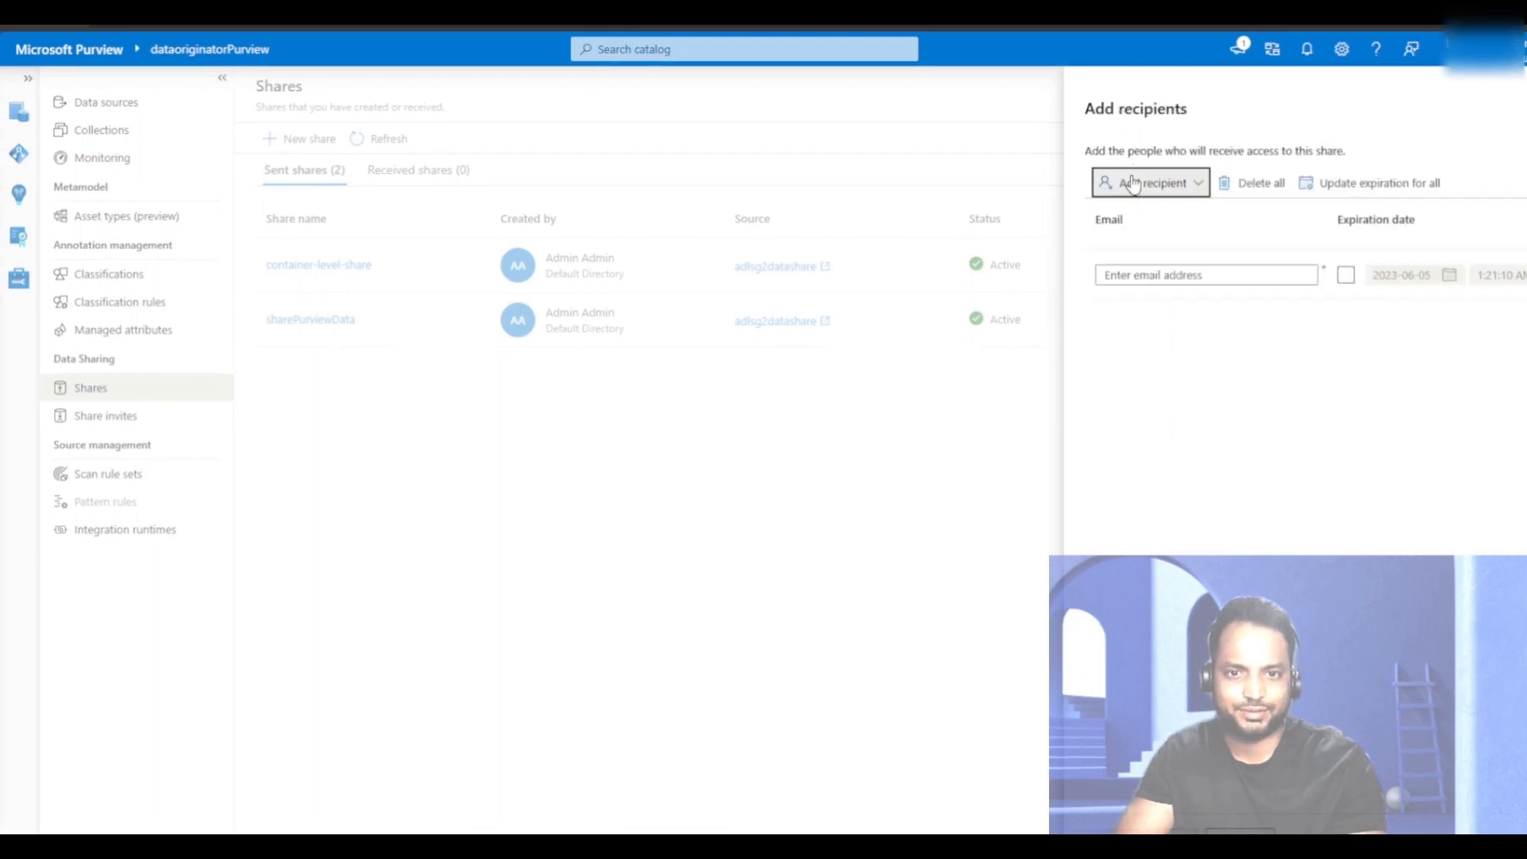
# Add a user recipient to the share and fill in the recipient's email address.
pyautogui.click(1130, 183)
pyautogui.click(1132, 218)
pyautogui.click(1193, 276)
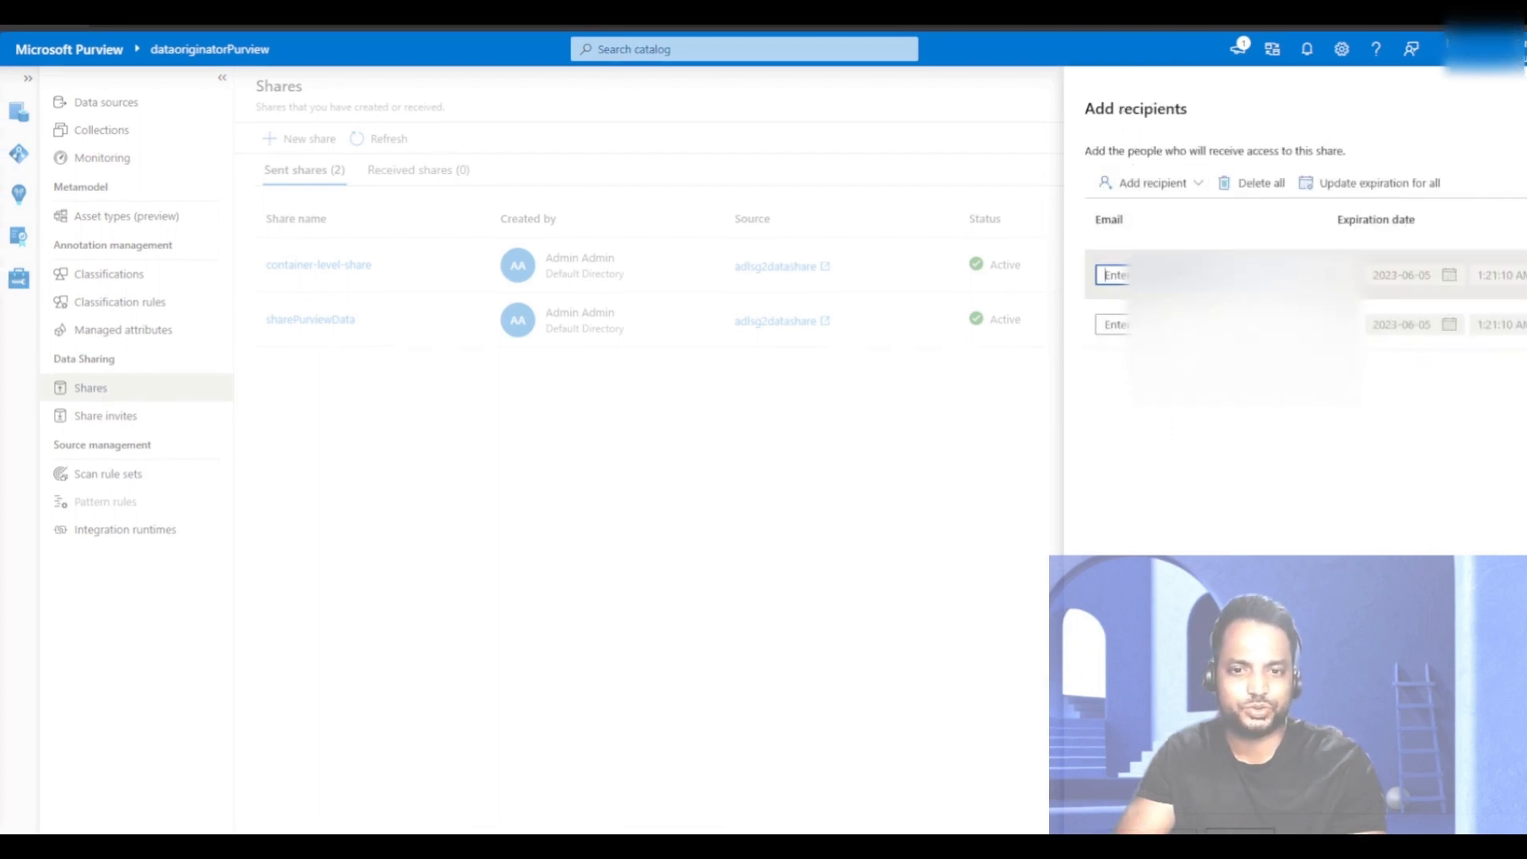
pyautogui.write('sapa')
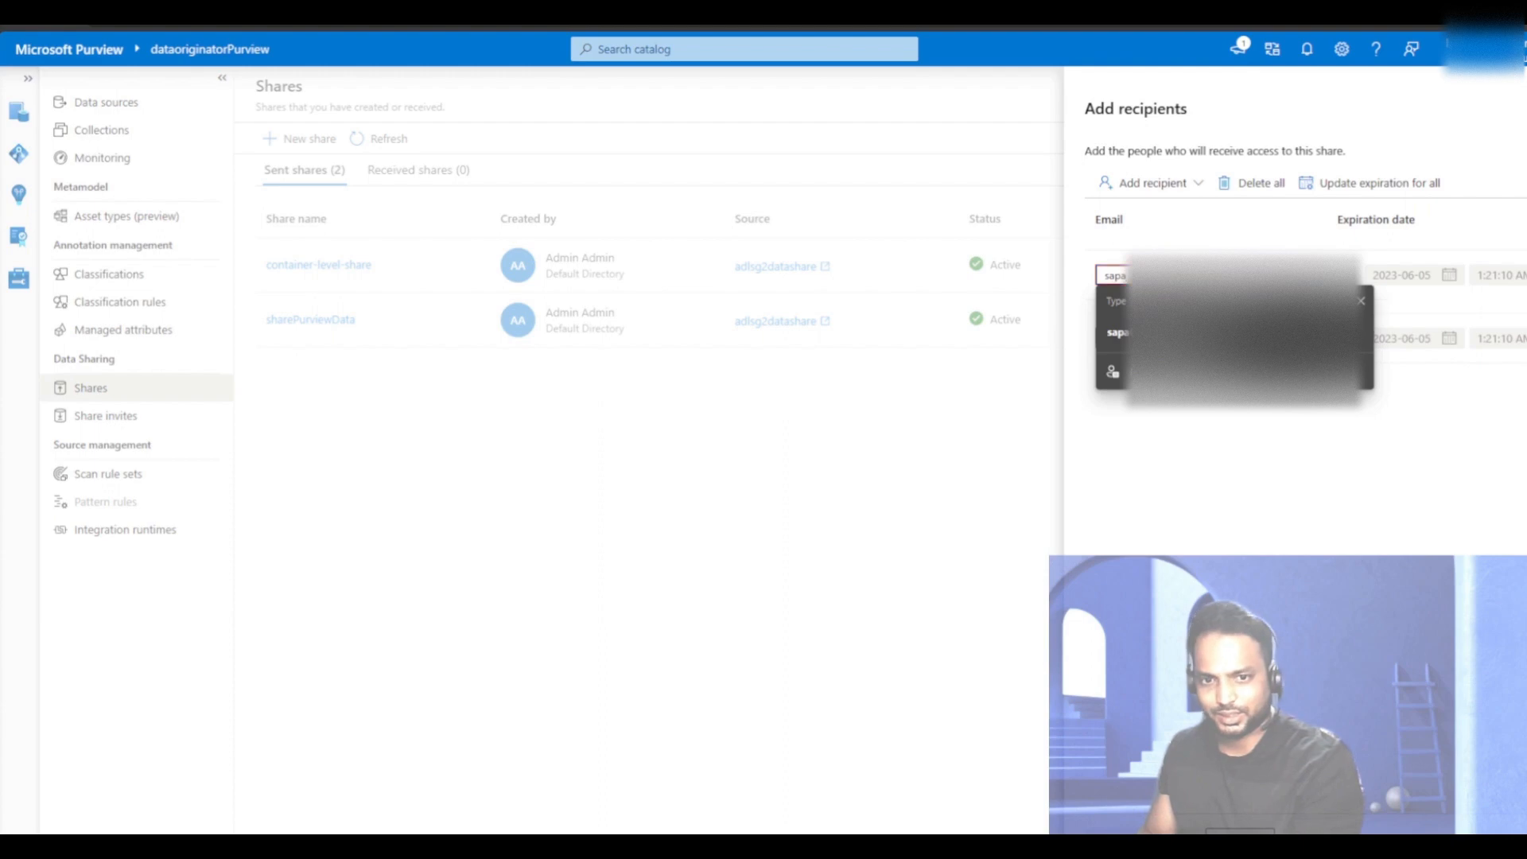
pyautogui.click(1192, 333)
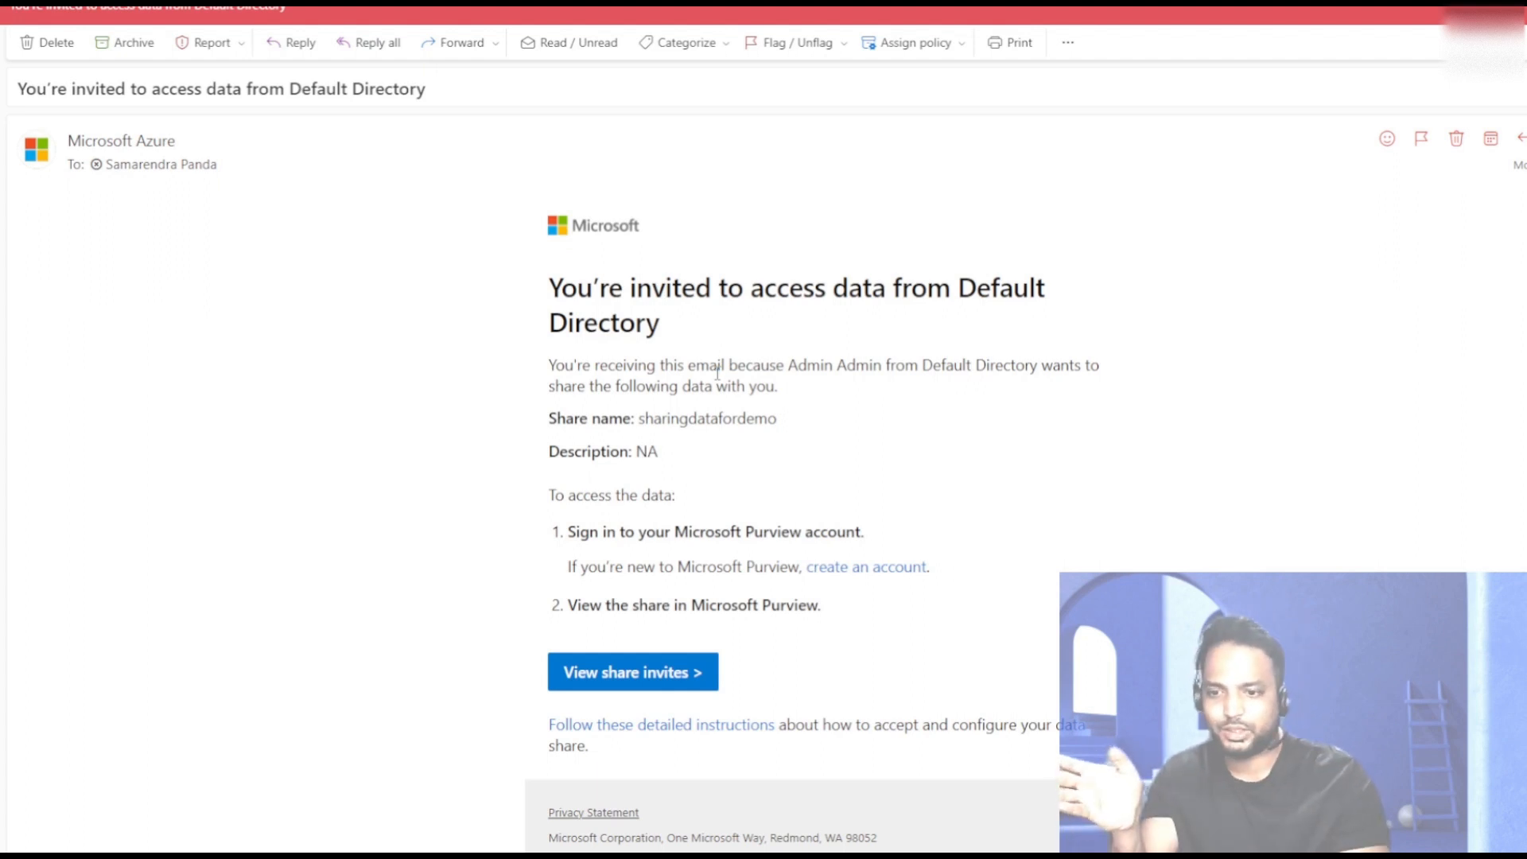
# Review the share invitation email and open the consumerstorageaccnt1 storage account from its completed deployment in the Azure portal.
pyautogui.scroll(-2, 746, 415)
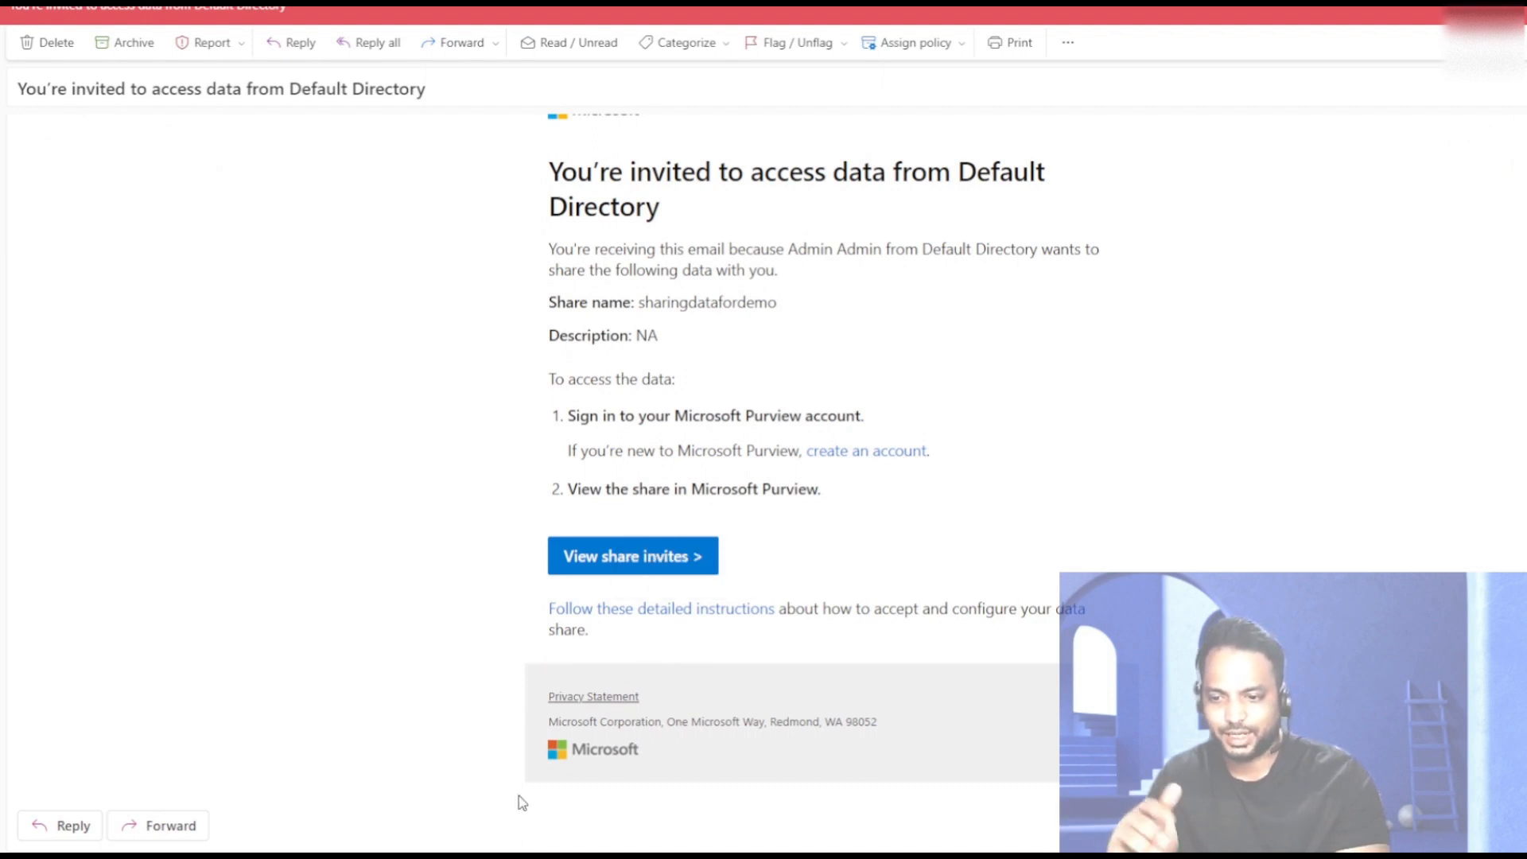
pyautogui.moveTo(454, 857)
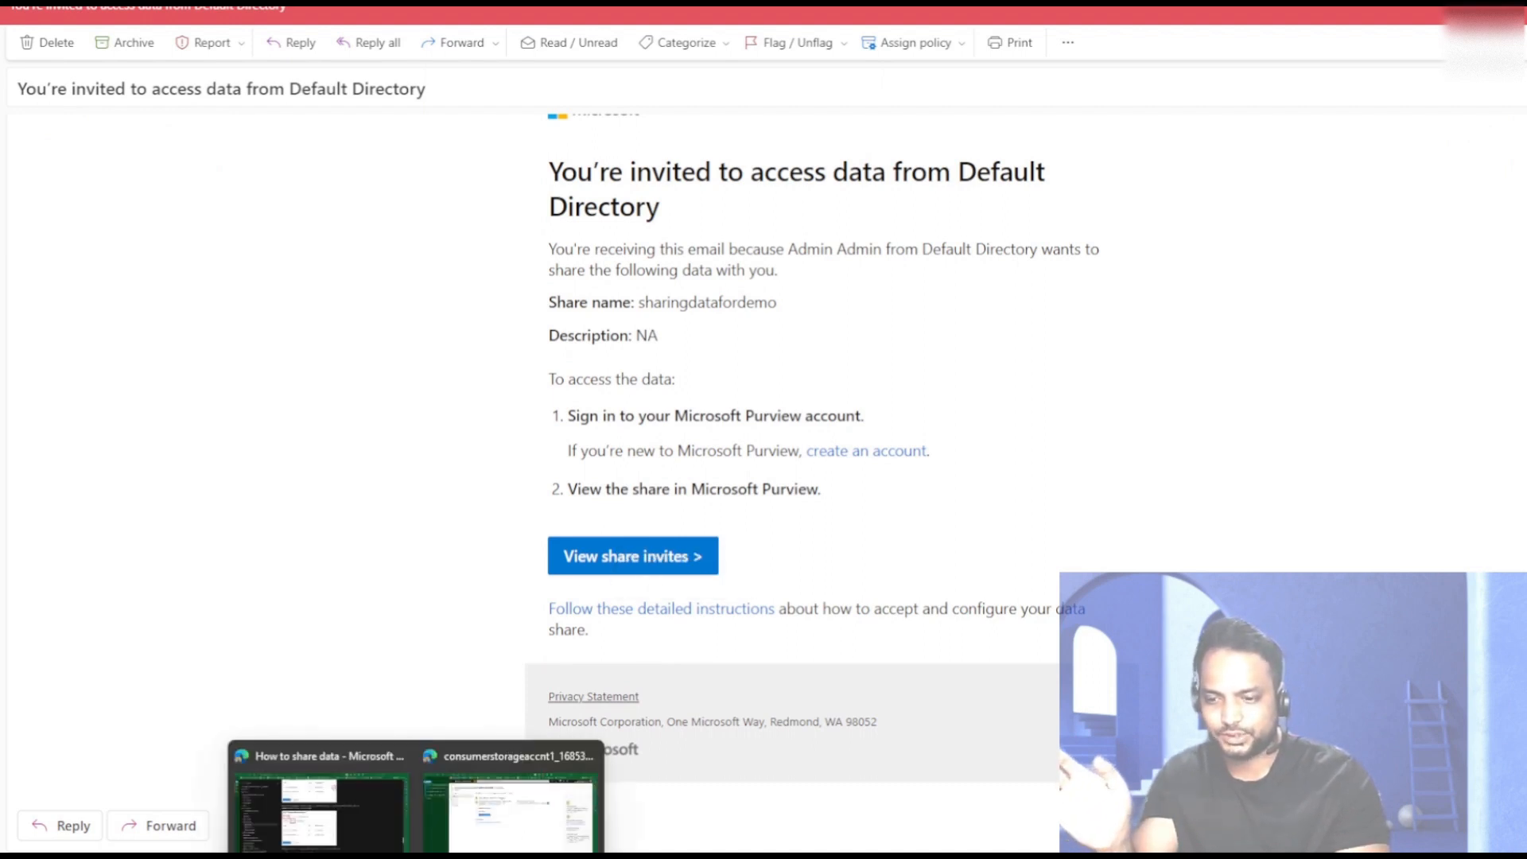
pyautogui.click(509, 795)
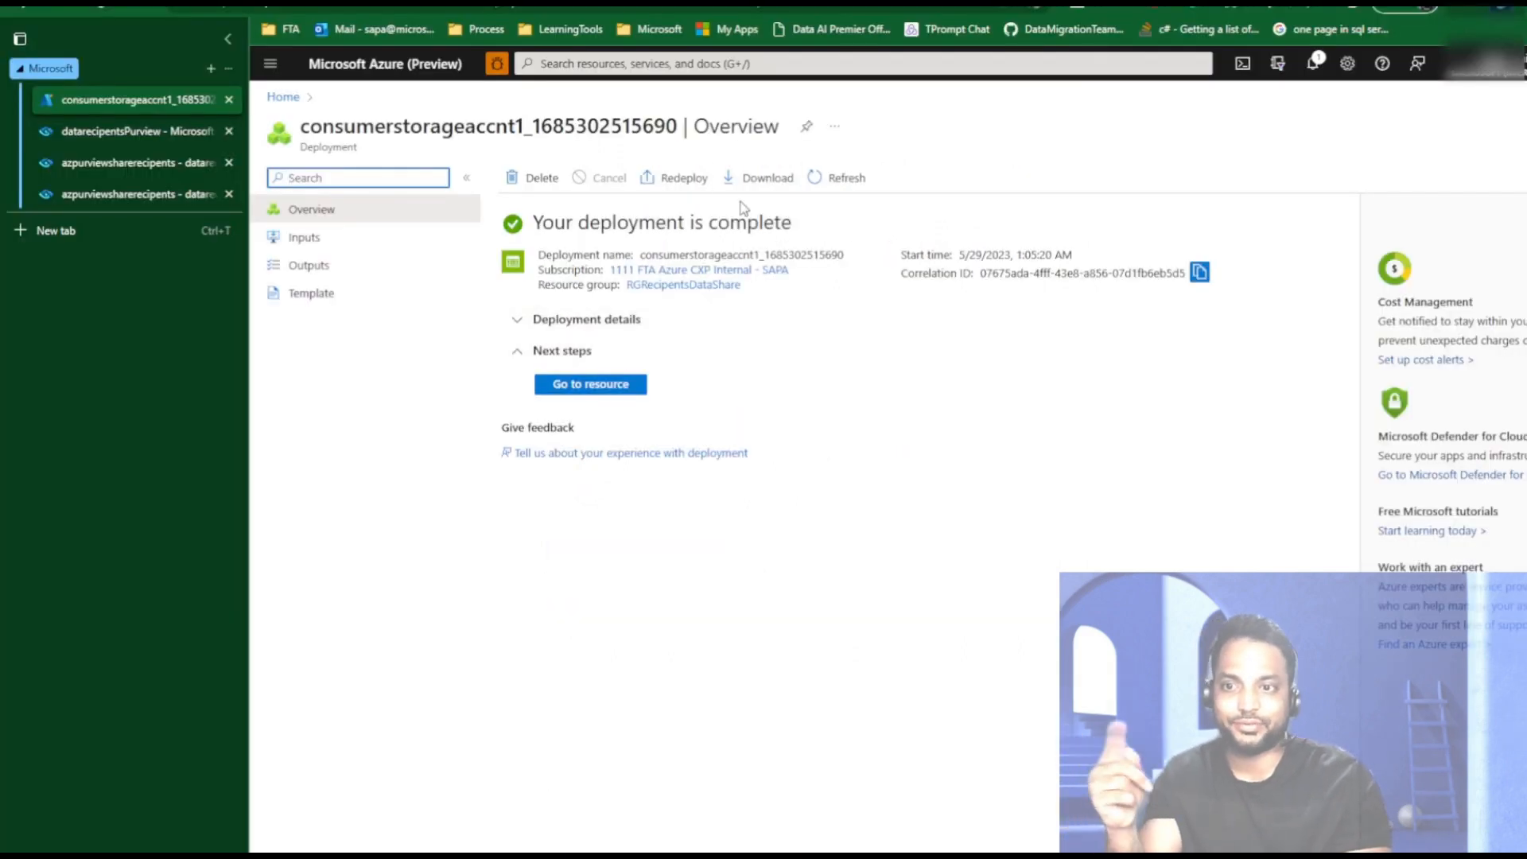
pyautogui.doubleClick(385, 132)
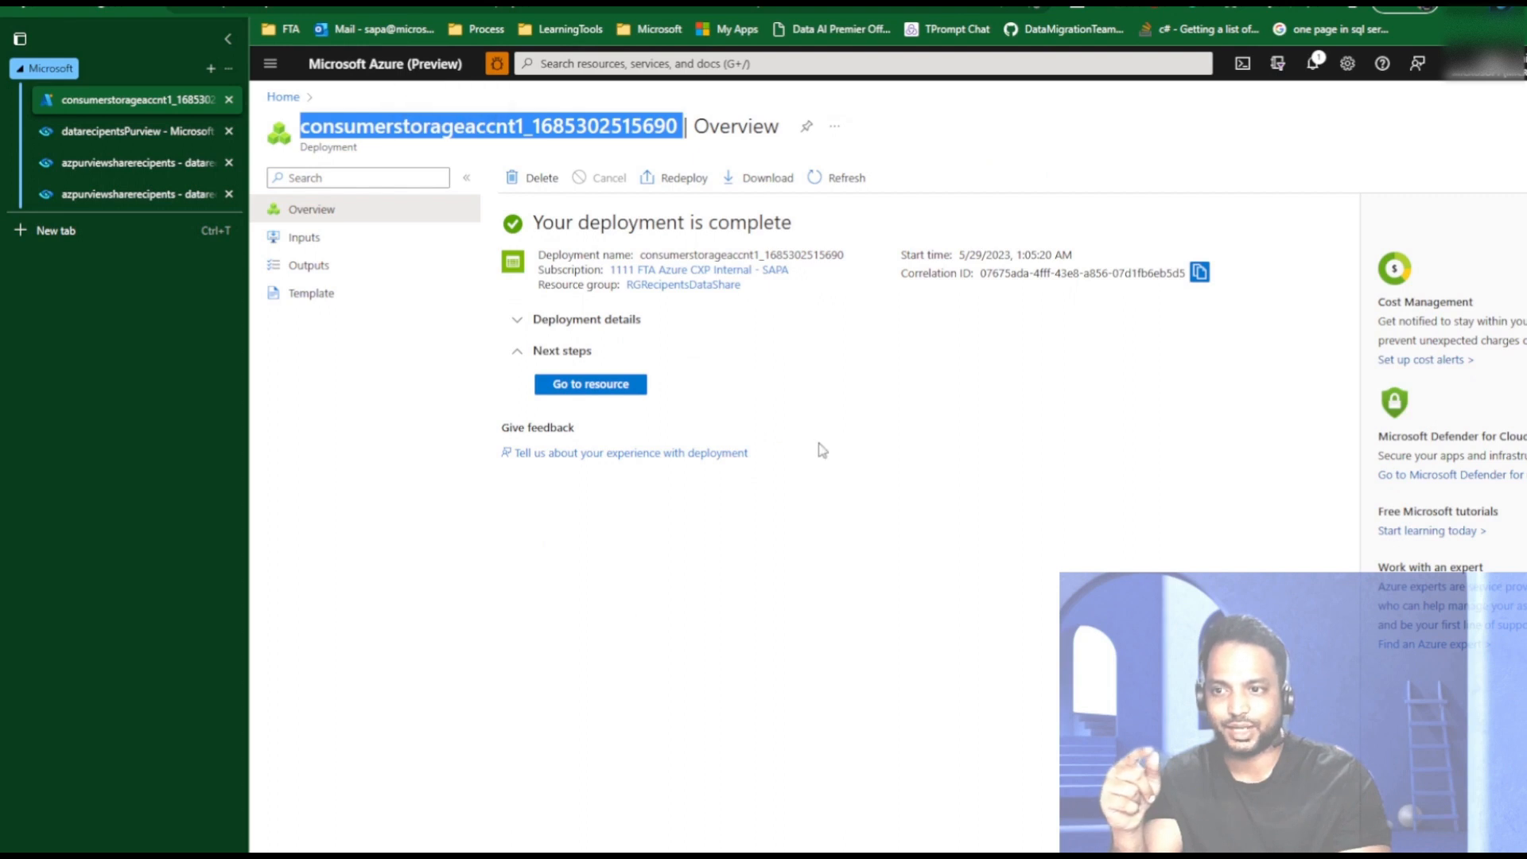
pyautogui.click(574, 390)
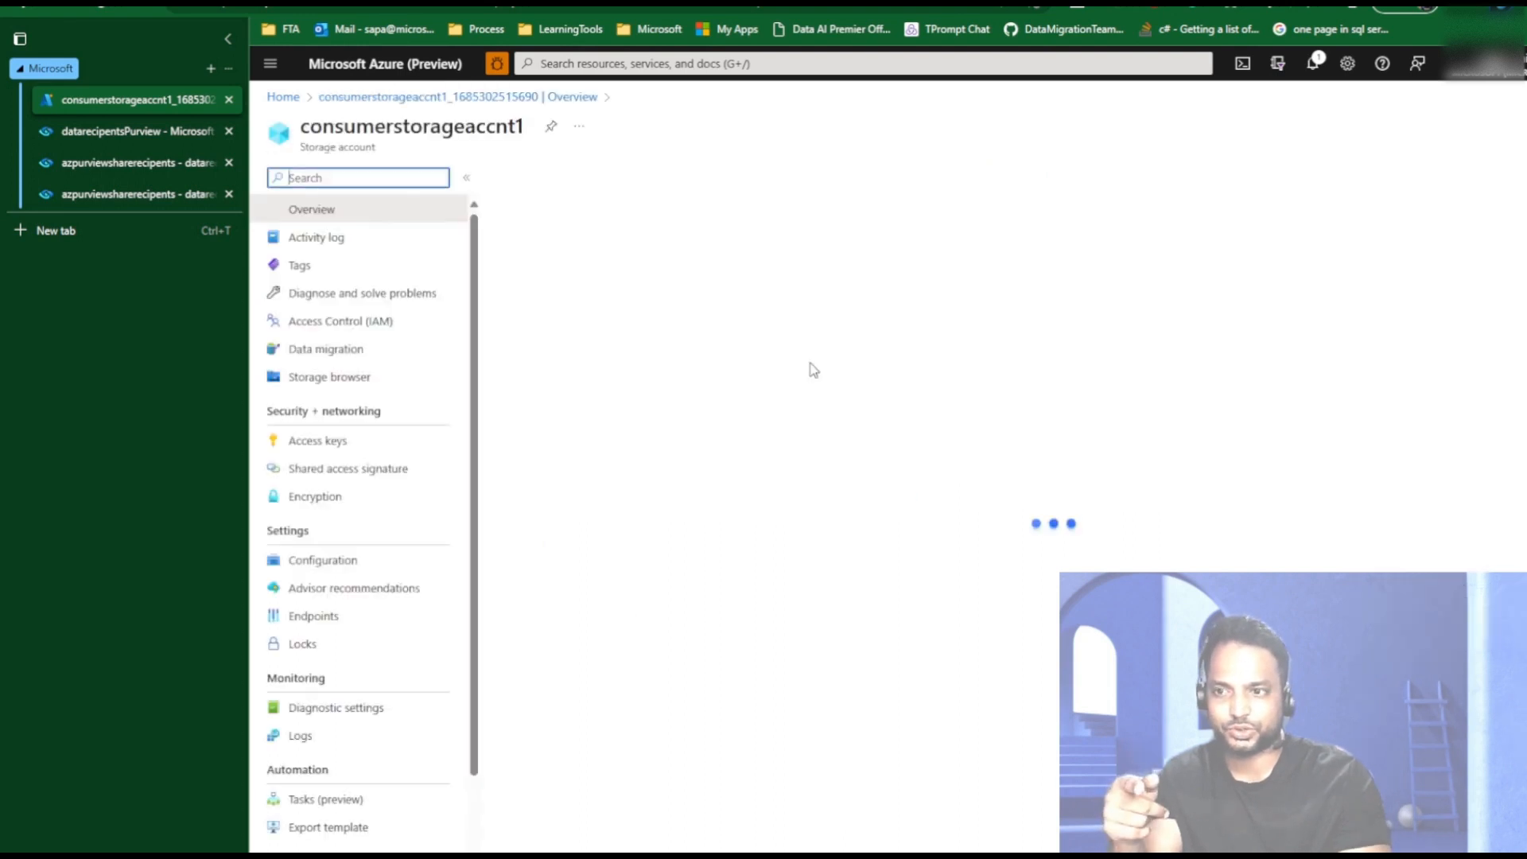
pyautogui.doubleClick(392, 132)
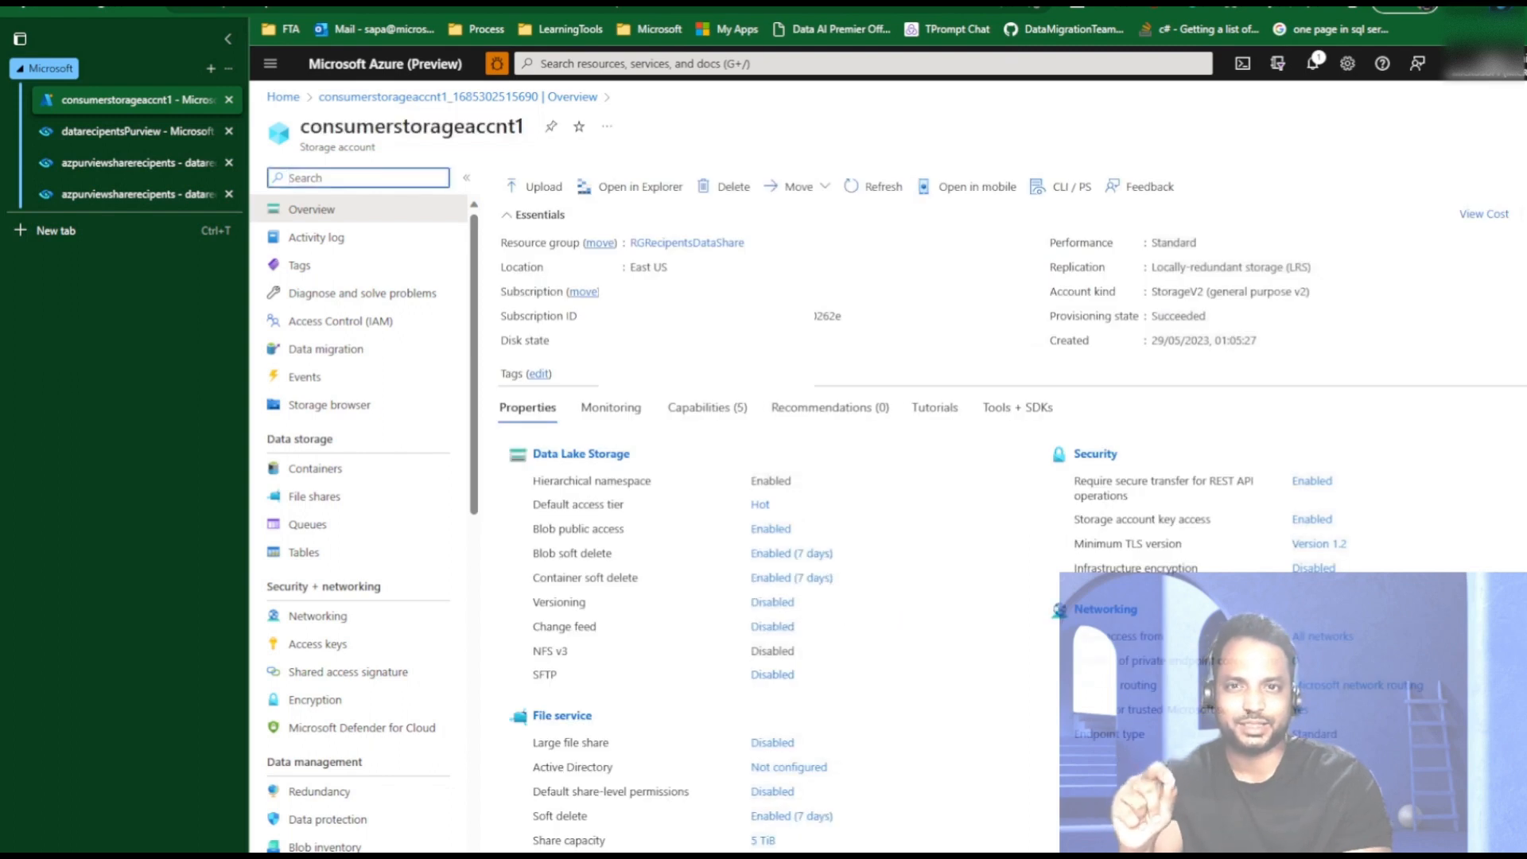
# Open the share invites link in a new browser page and continue with the datarecipentsPurview account in the Microsoft directory.
pyautogui.click(69, 231)
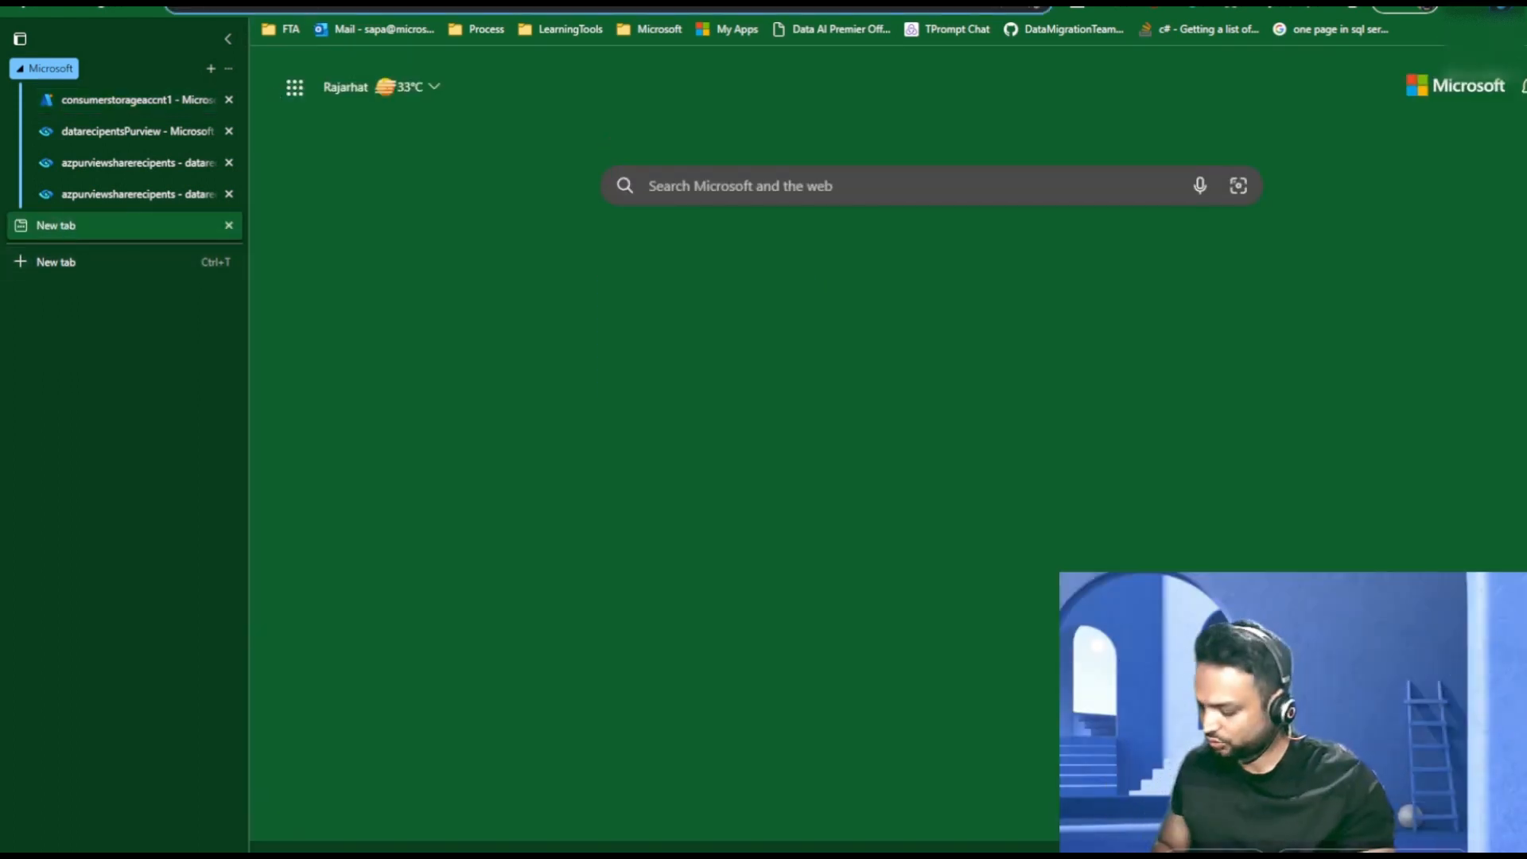
pyautogui.hotkey('ctrl', 'v')
pyautogui.press('Return')
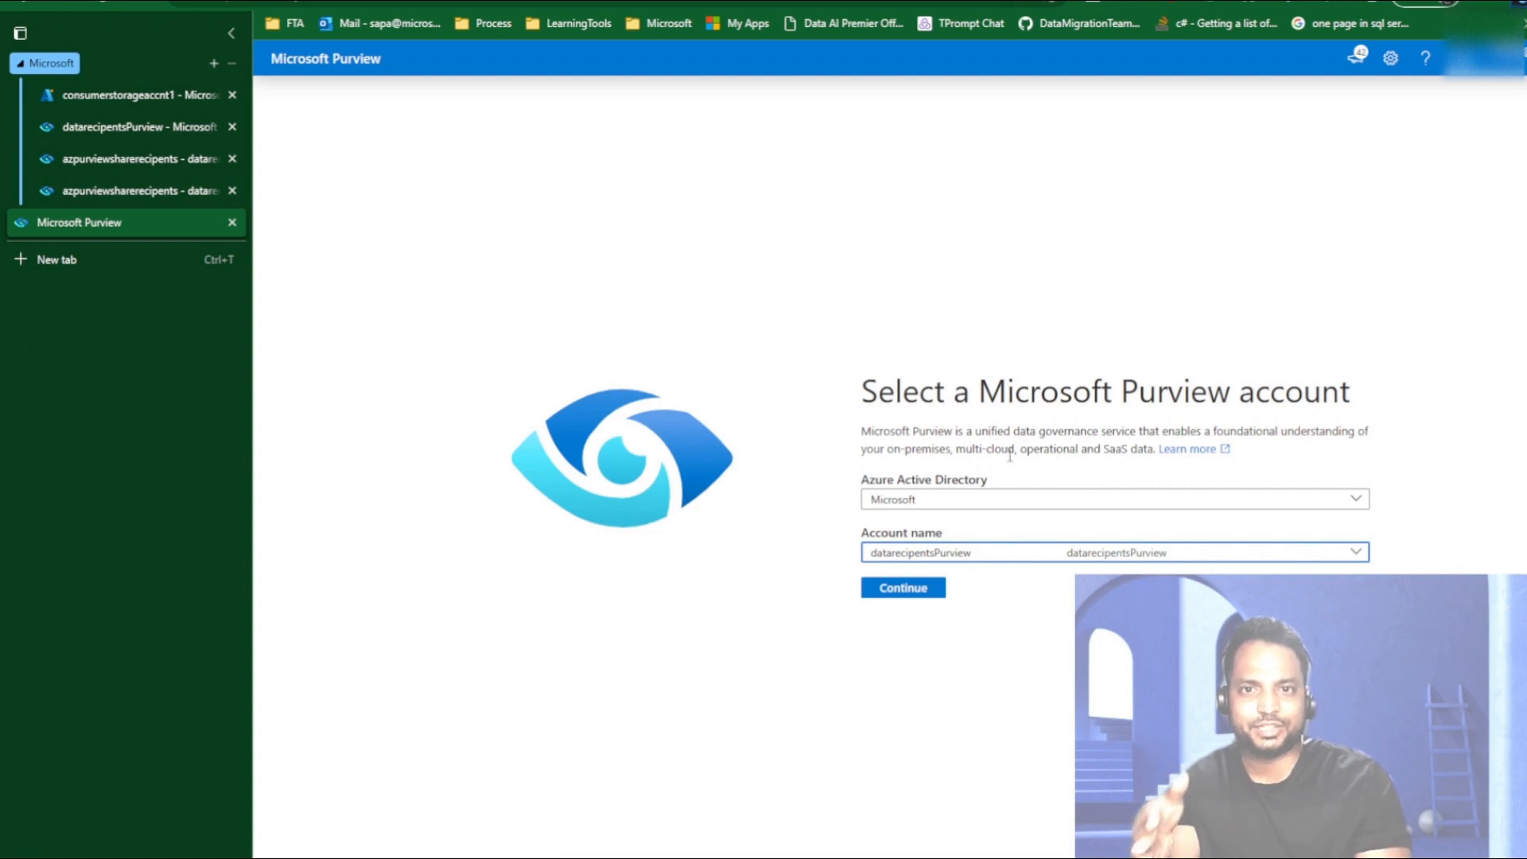
pyautogui.click(904, 591)
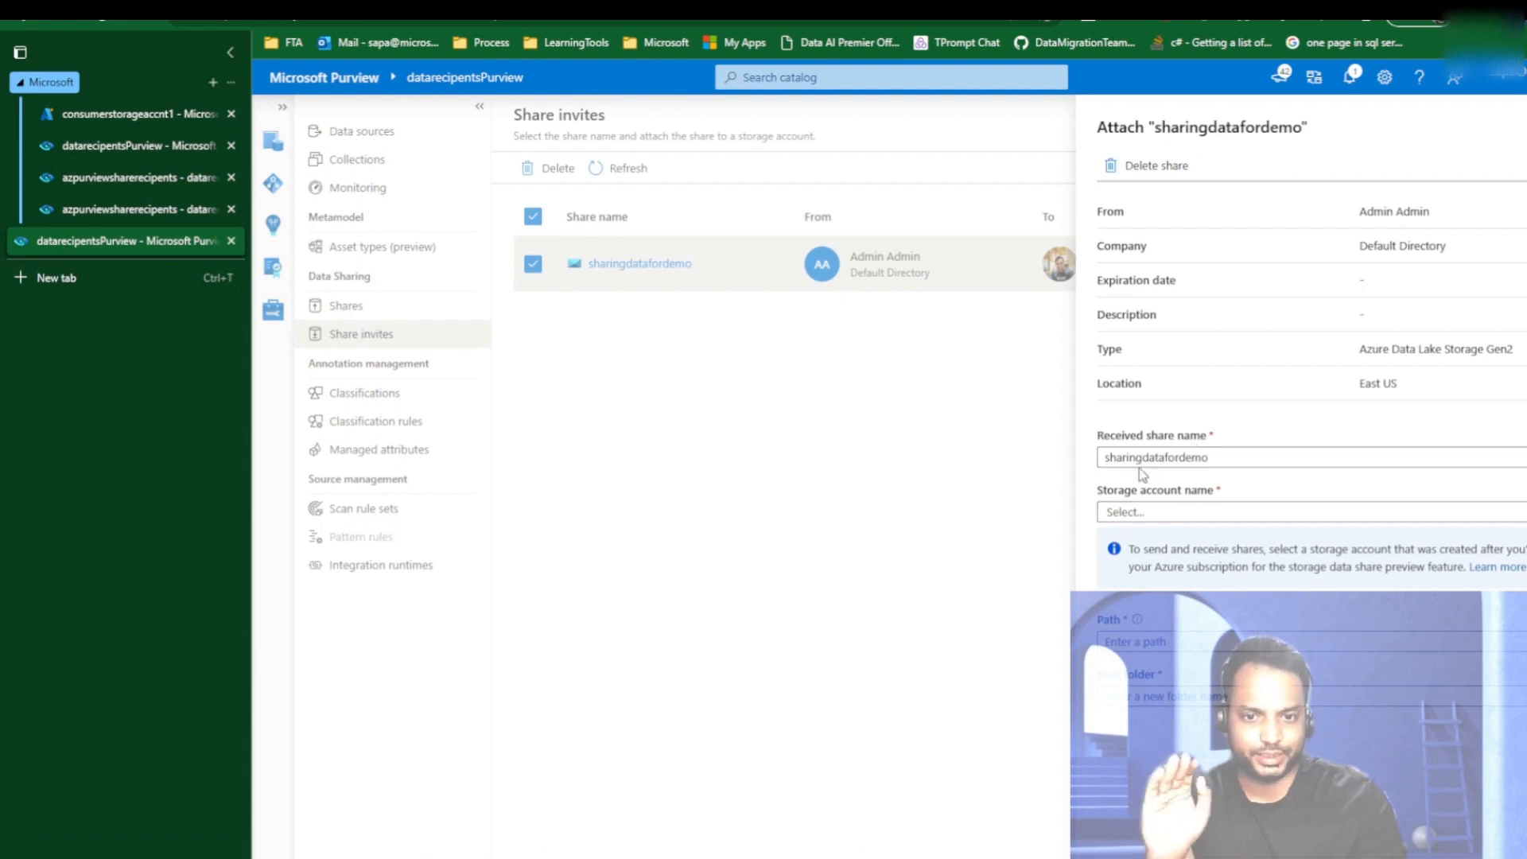
# Choose consumerstorageaccnt1 as the target storage account for attaching the received share sharingdatafordemo.
pyautogui.click(1148, 513)
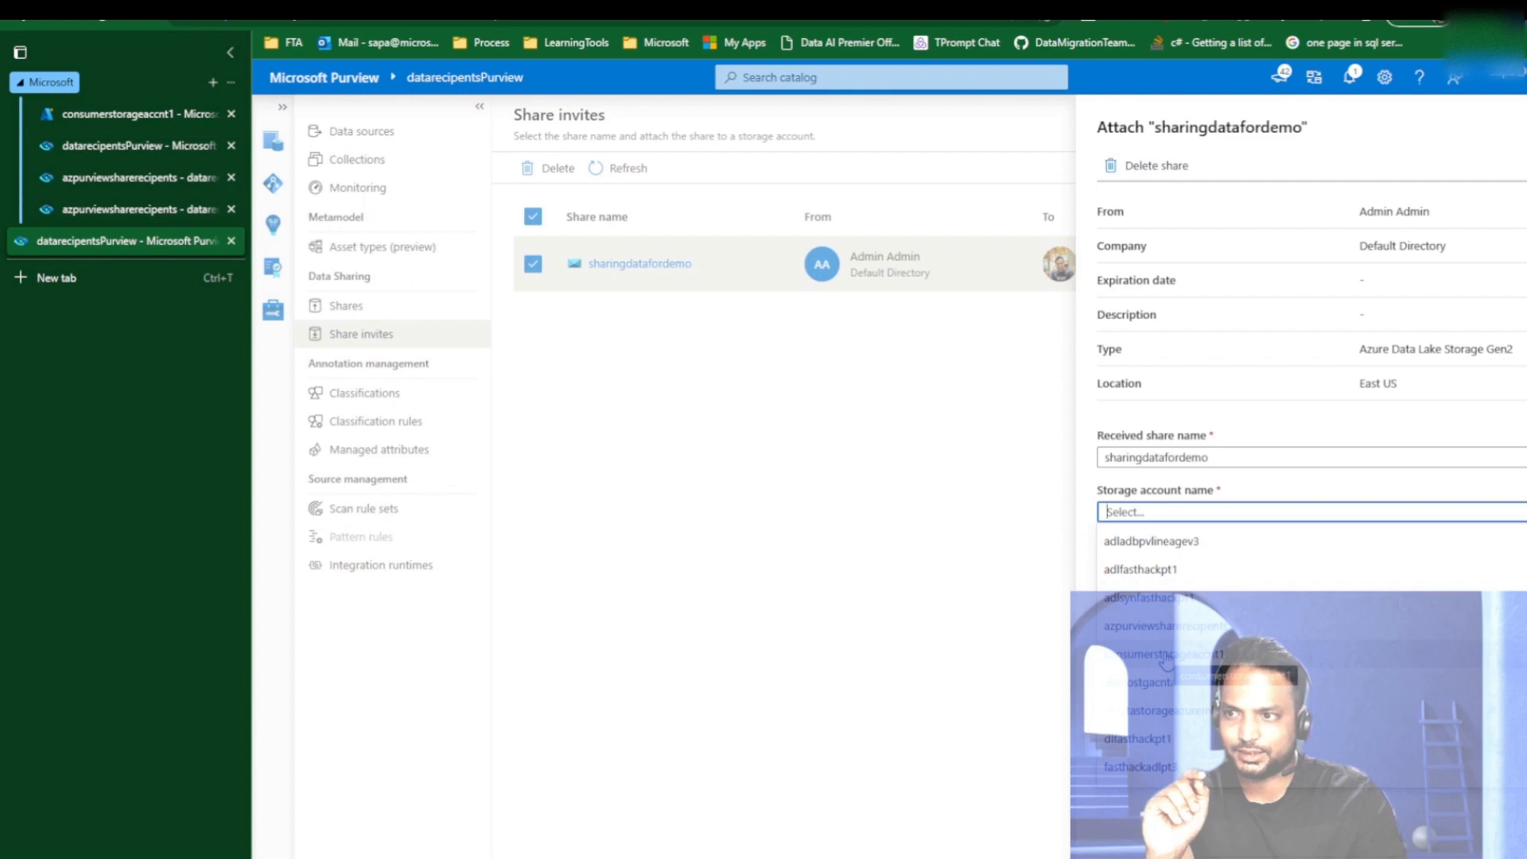
pyautogui.write('consu')
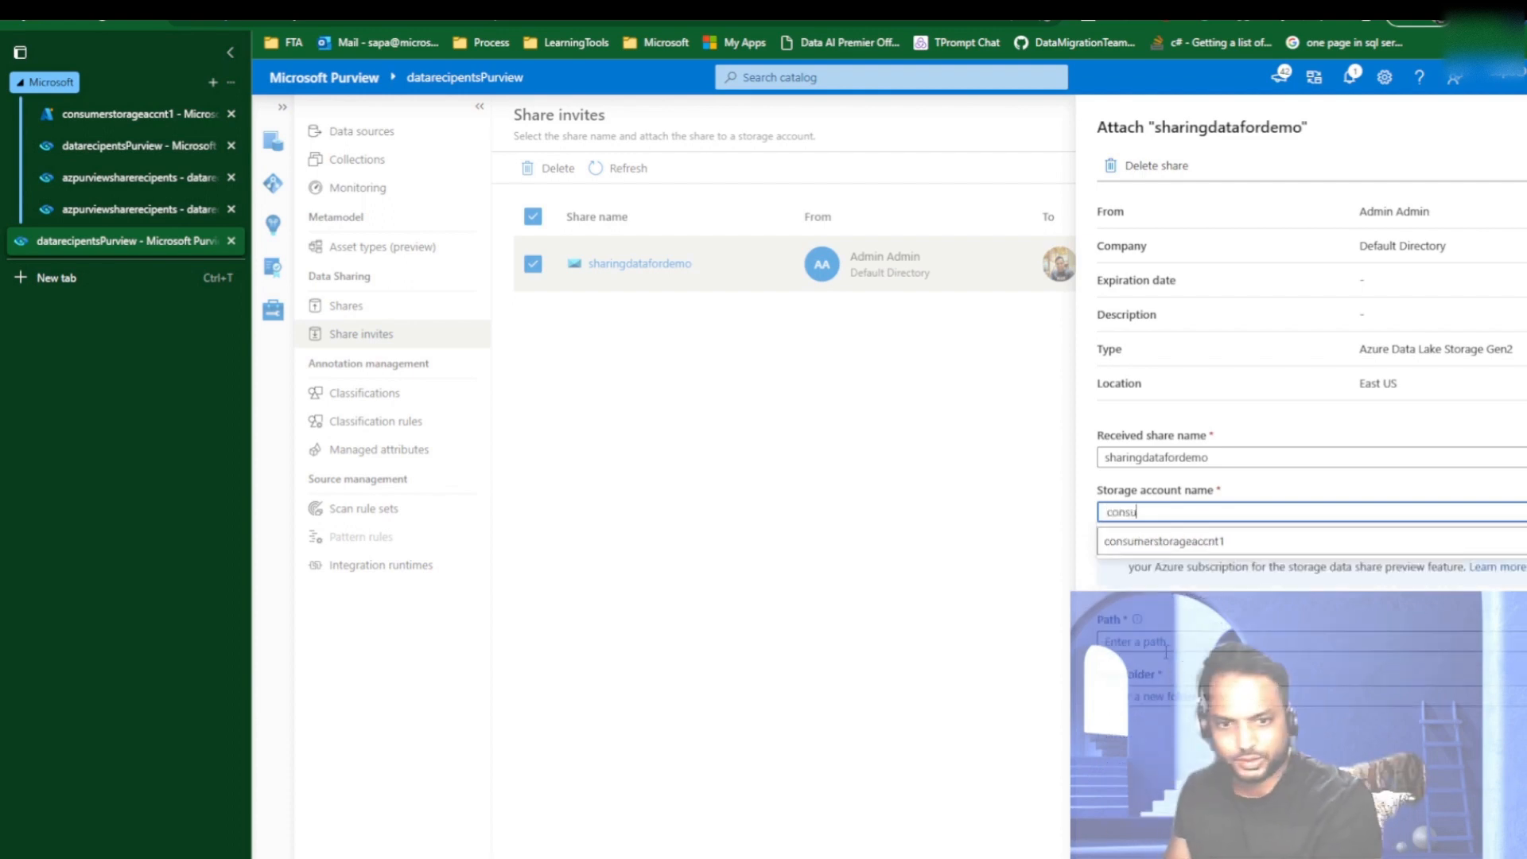
pyautogui.click(1170, 541)
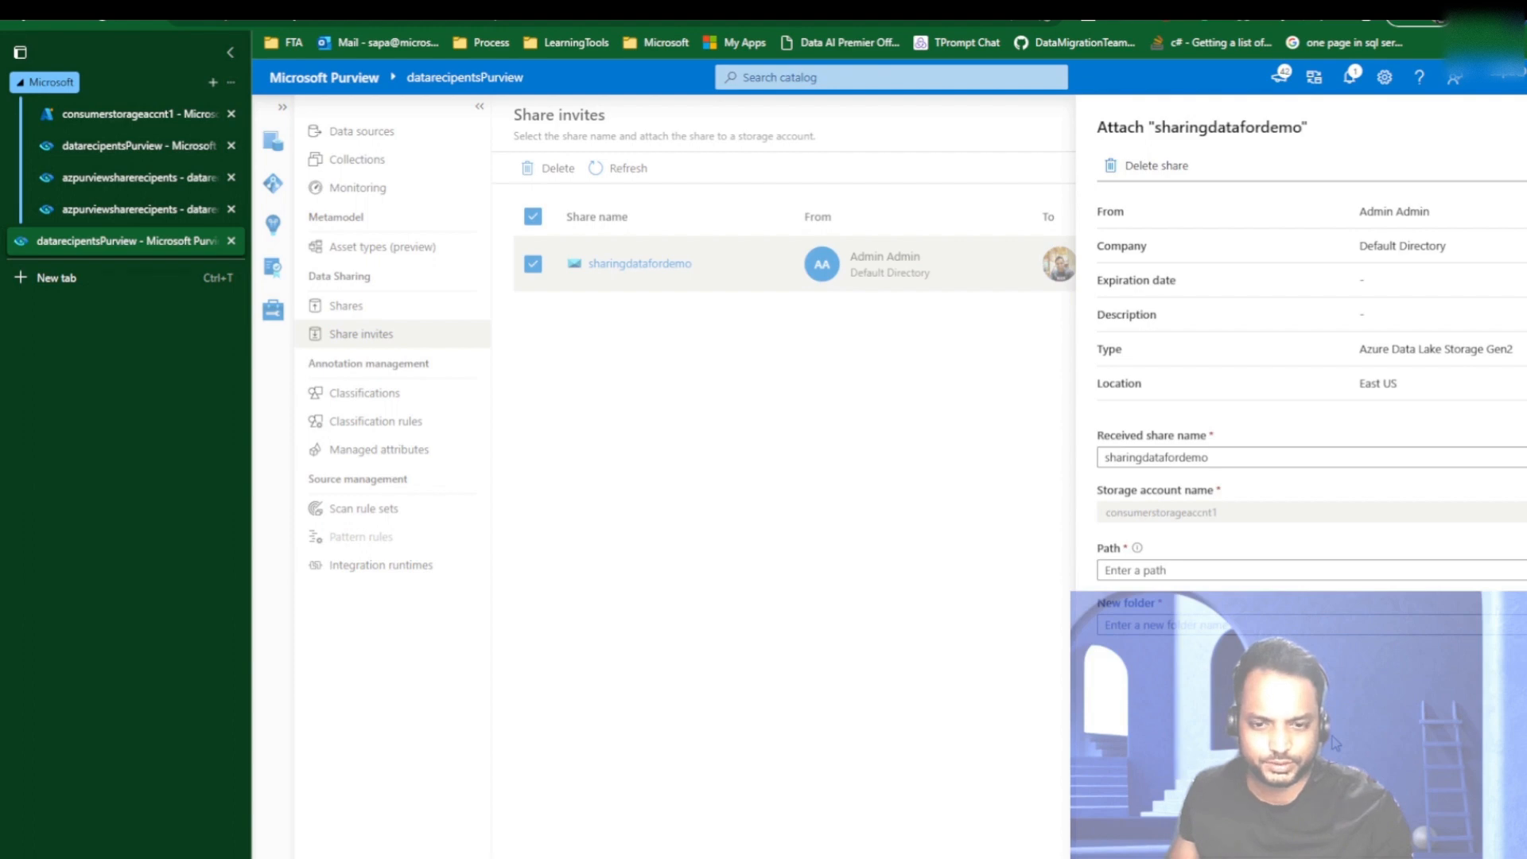
pyautogui.write('cnt1')
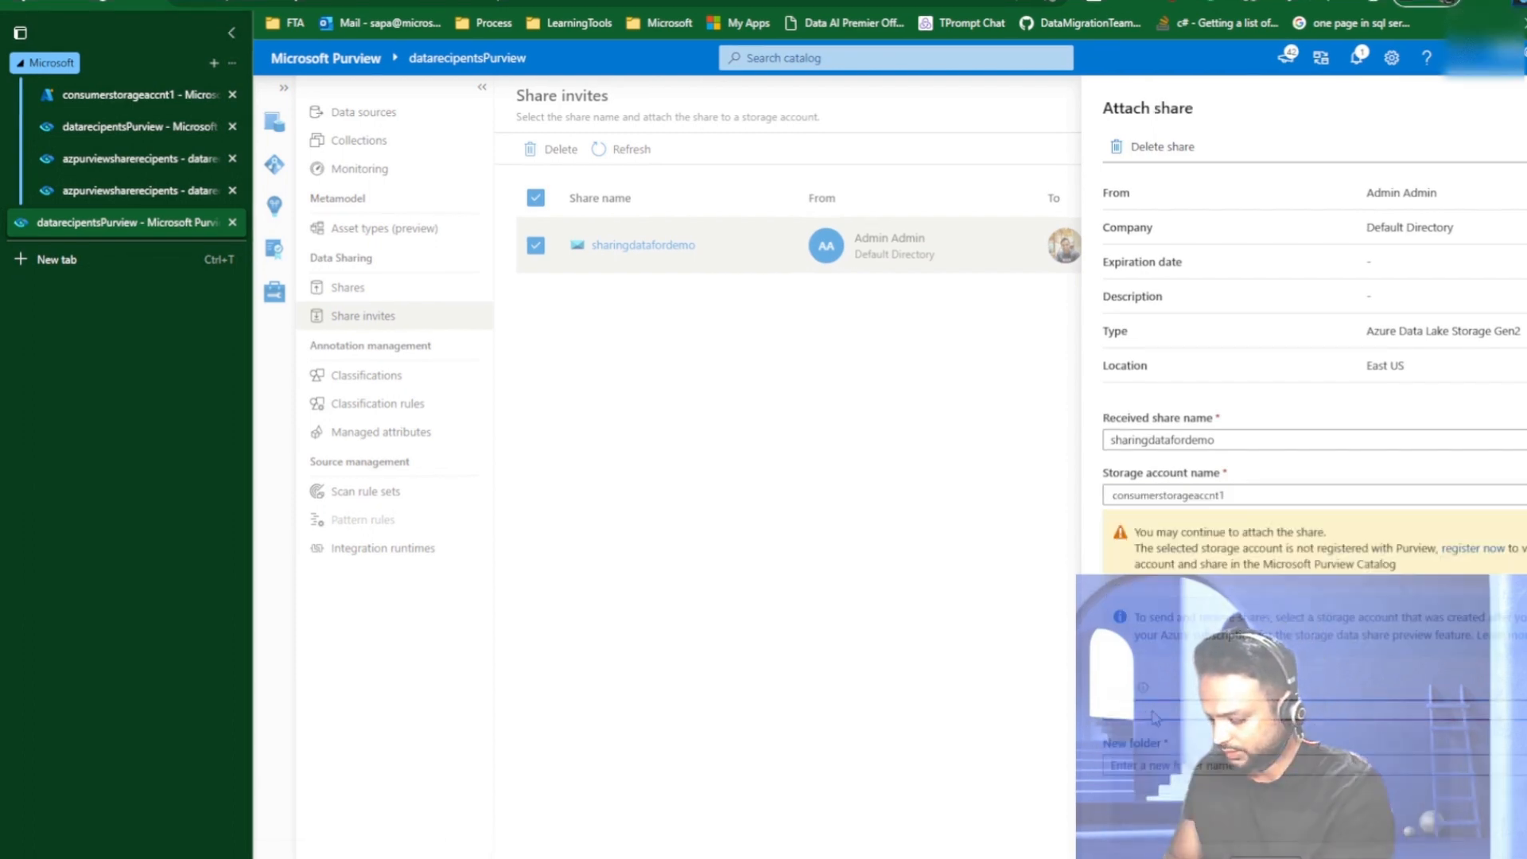
# Set the received share's path to rcvddata and its new folder to rcvdfiles.
pyautogui.write('r')
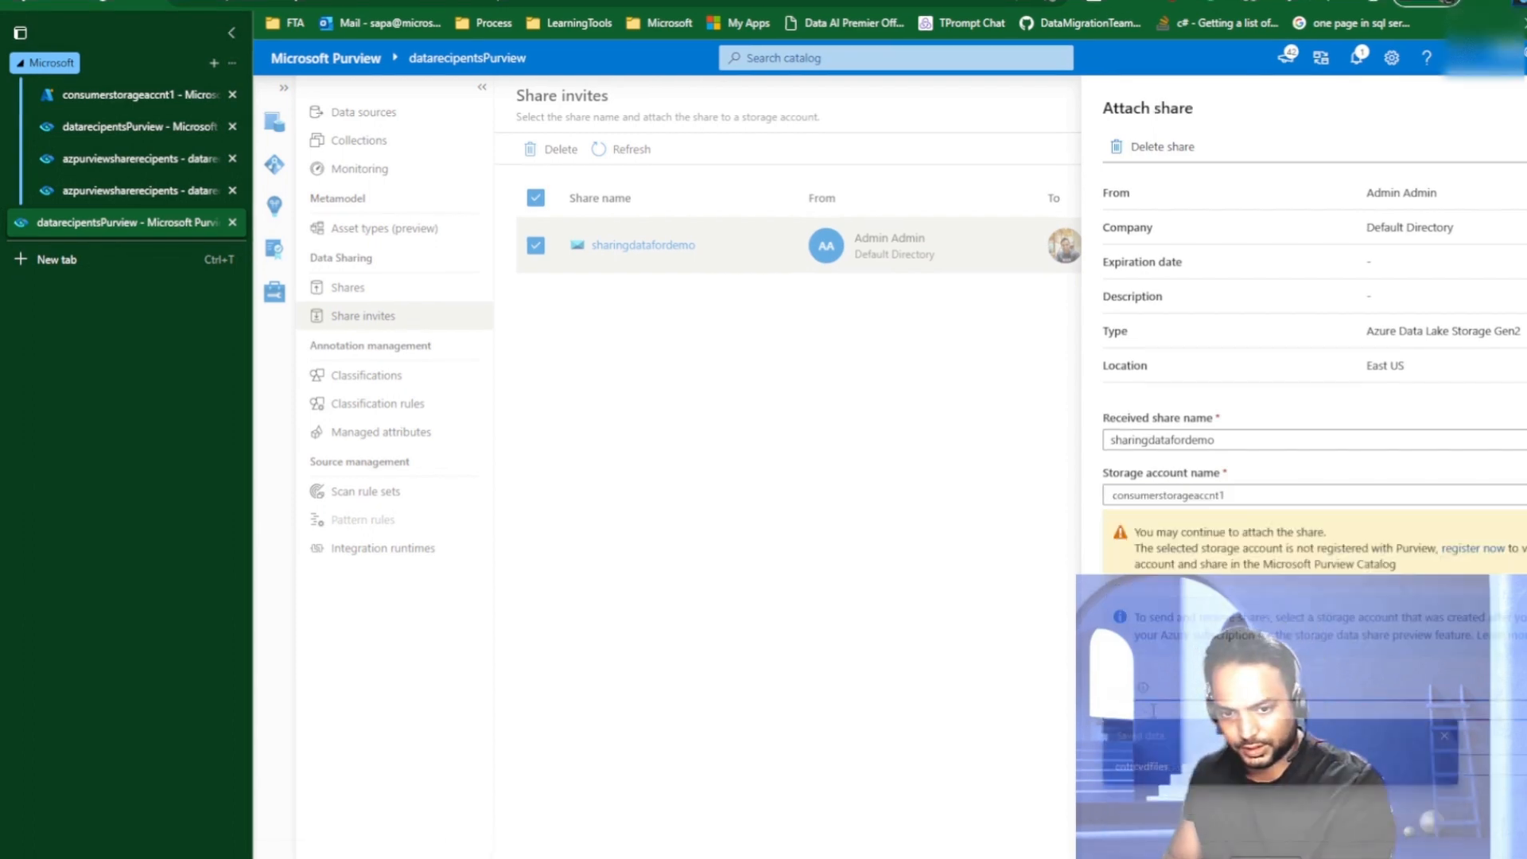
pyautogui.write('cvddata')
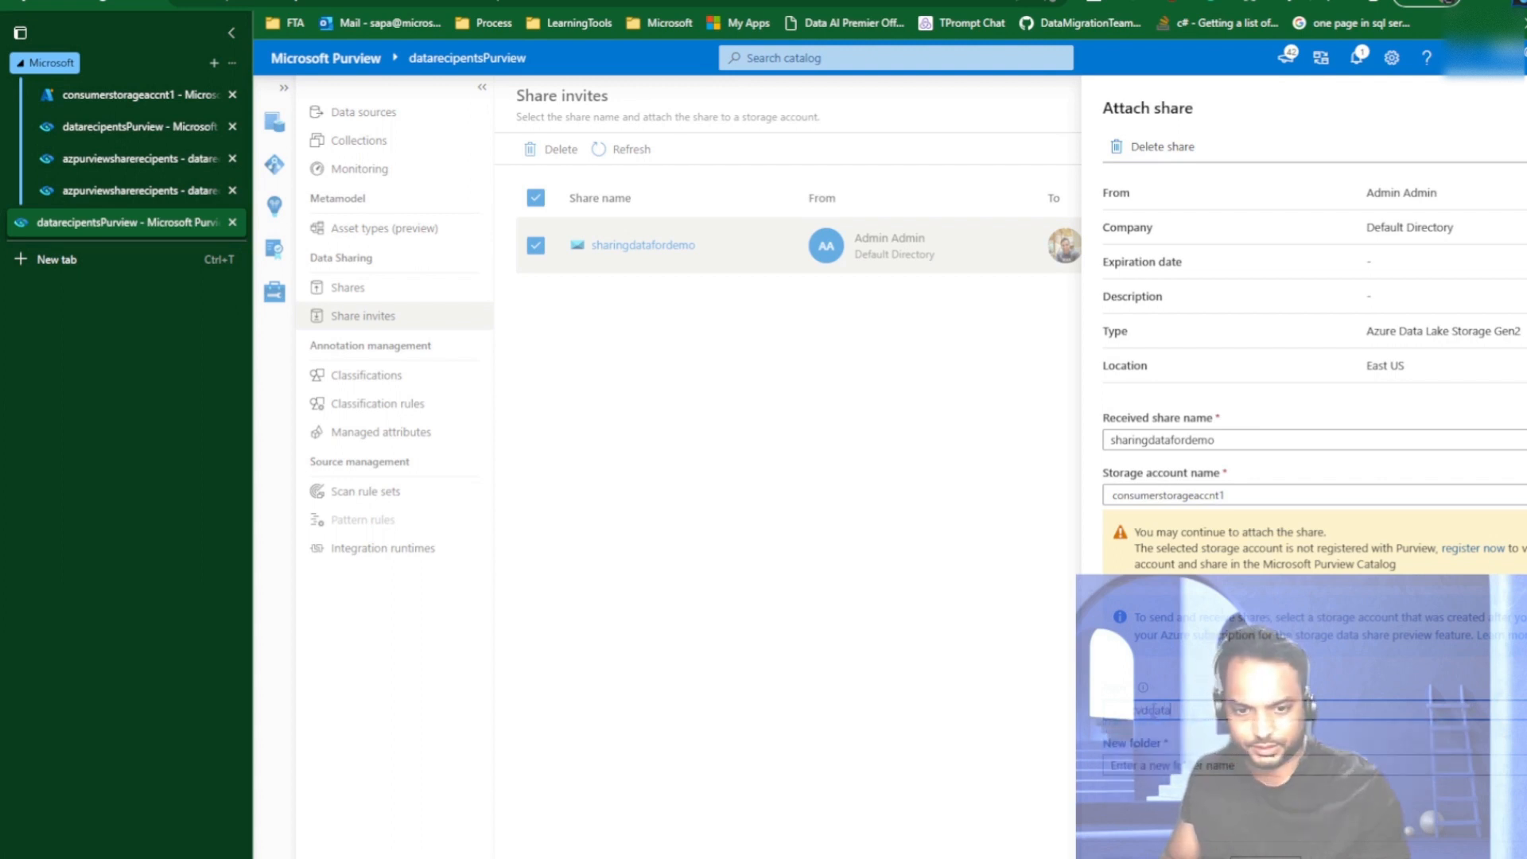
pyautogui.click(1141, 763)
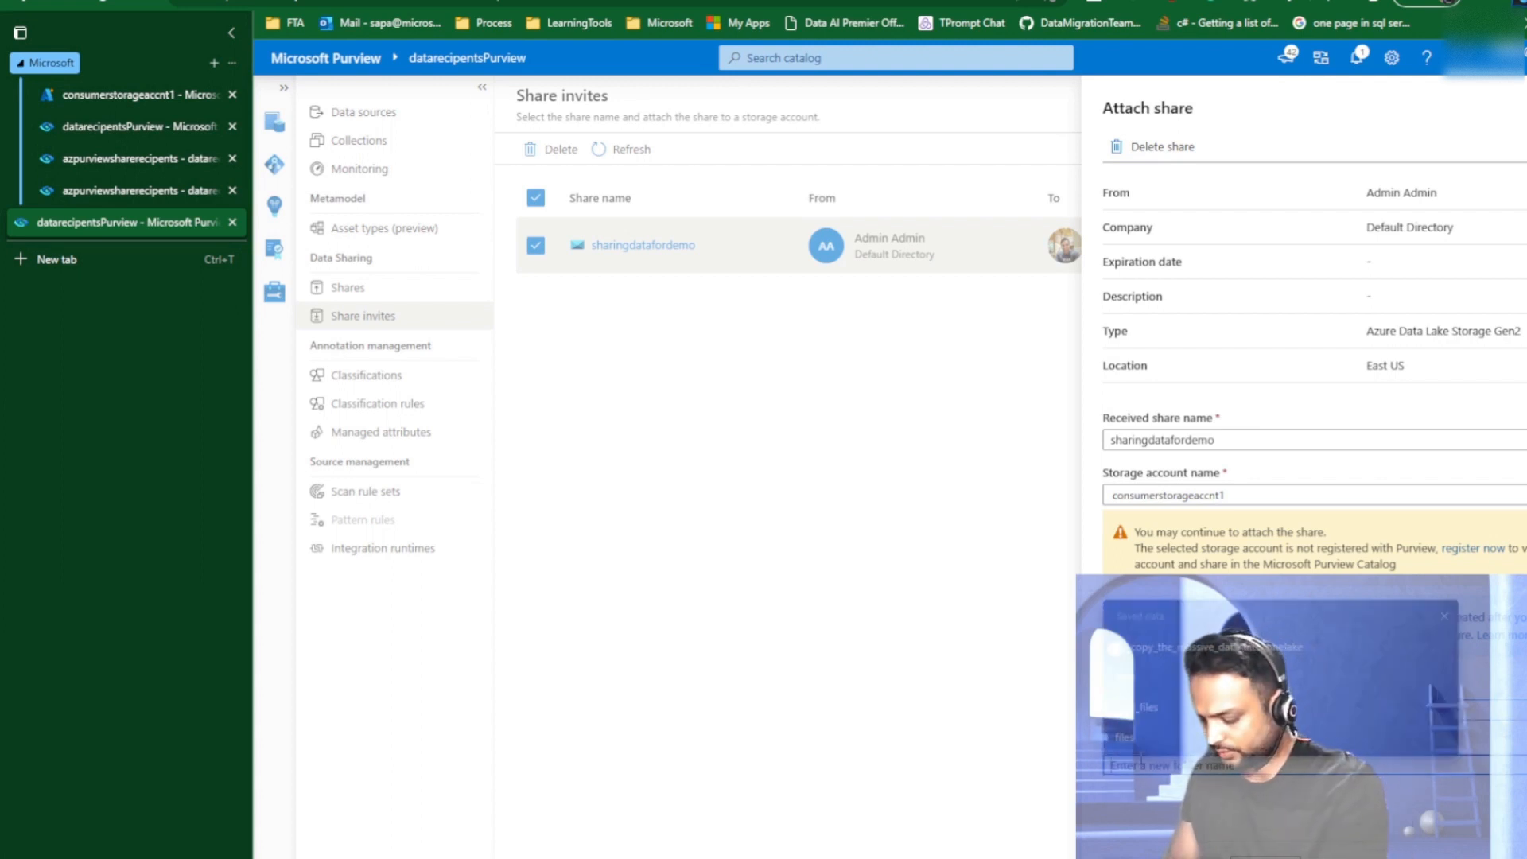
pyautogui.write('inputfiles')
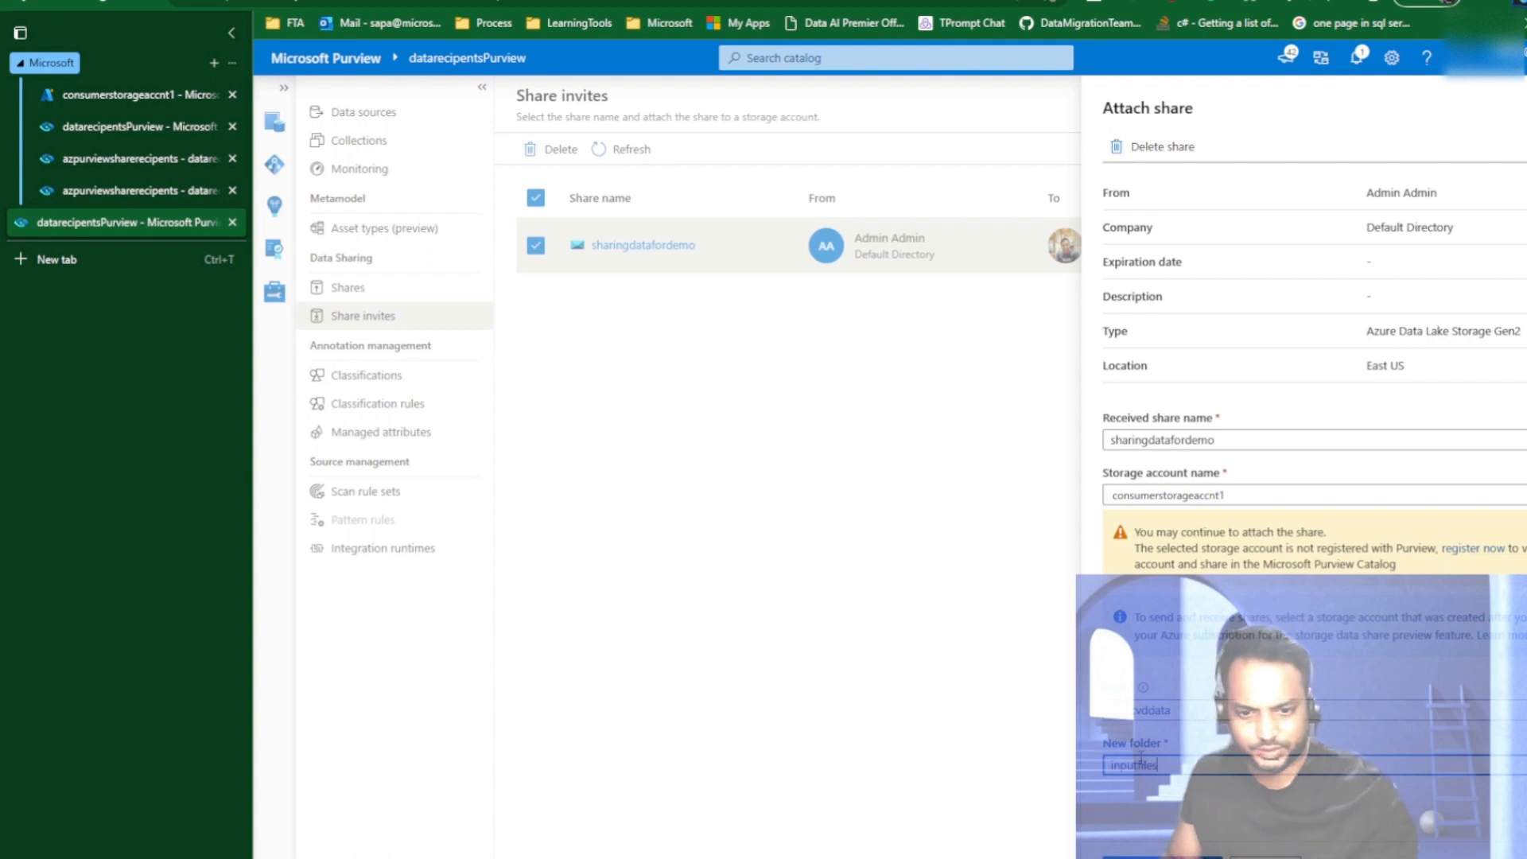
pyautogui.moveTo(1168, 765); pyautogui.dragTo(1003, 776)
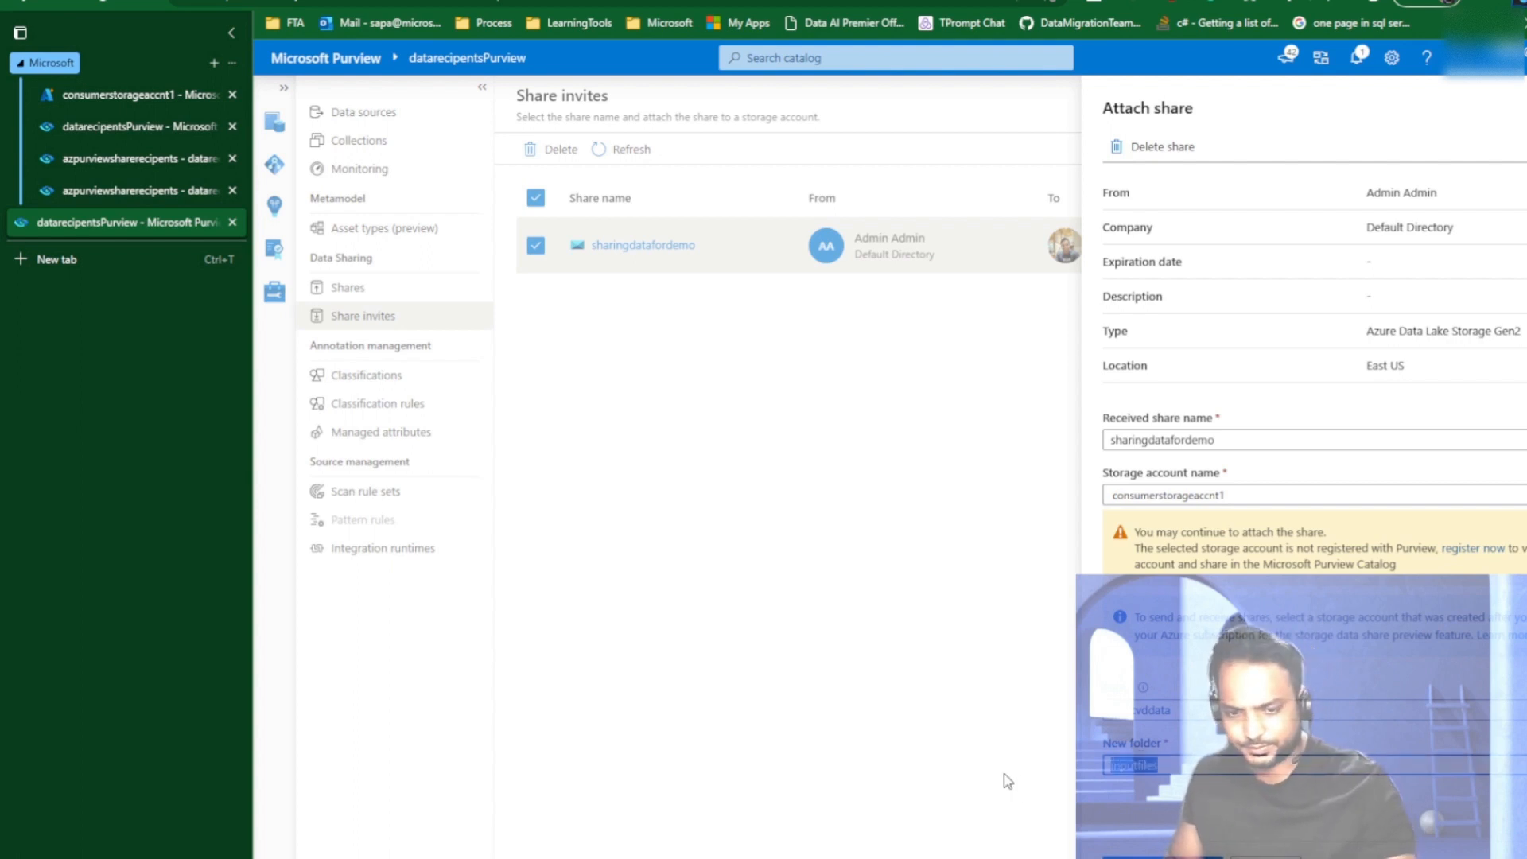
pyautogui.write('rcvdfiles')
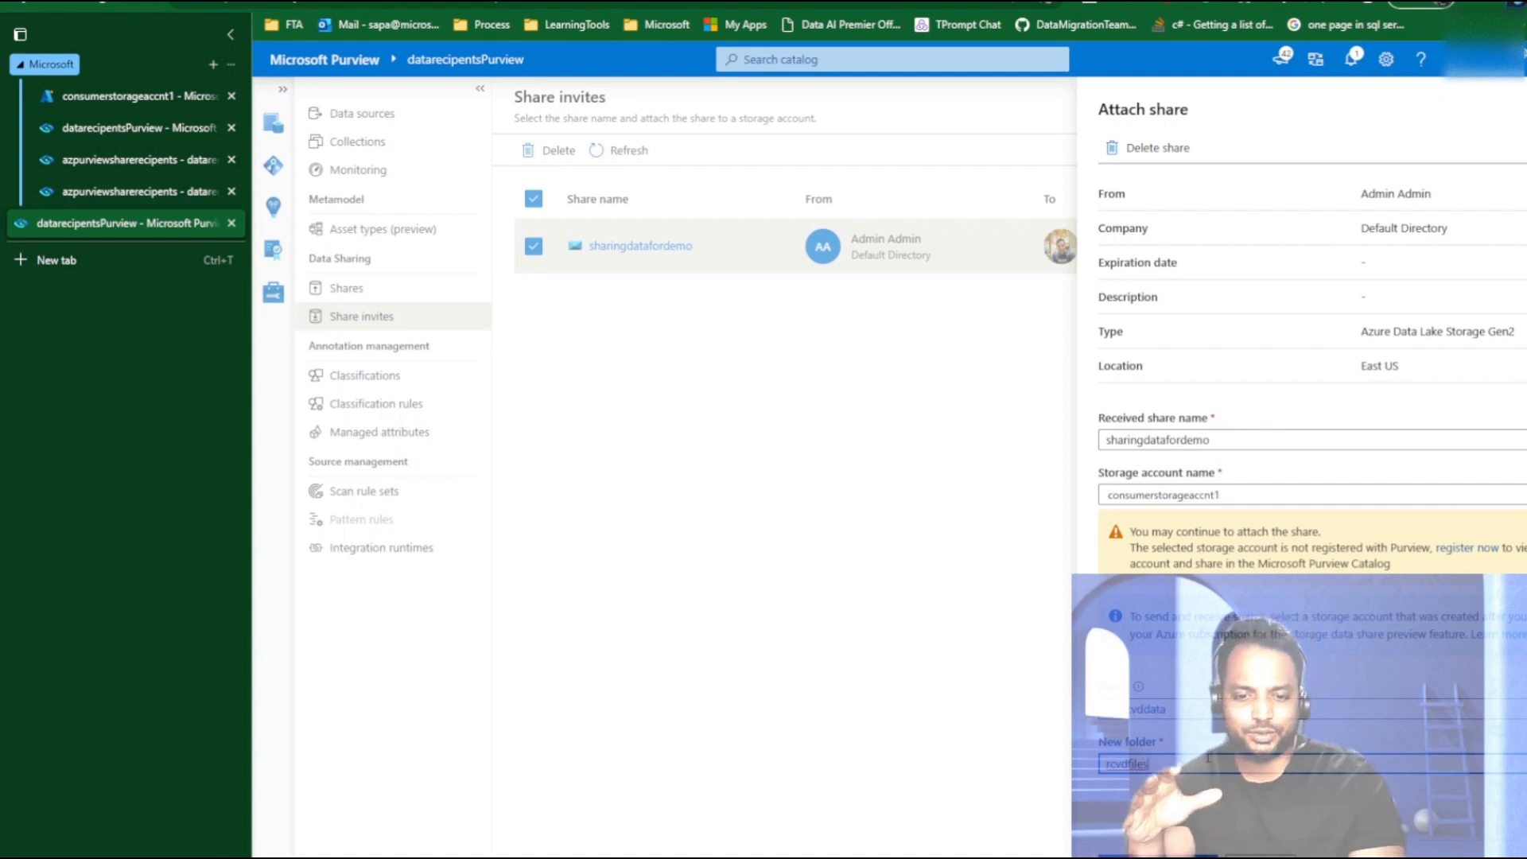
# Switch to the Microsoft Learn documentation and review the Receive share article's Purview prerequisites and preview feature registrations.
pyautogui.moveTo(498, 857)
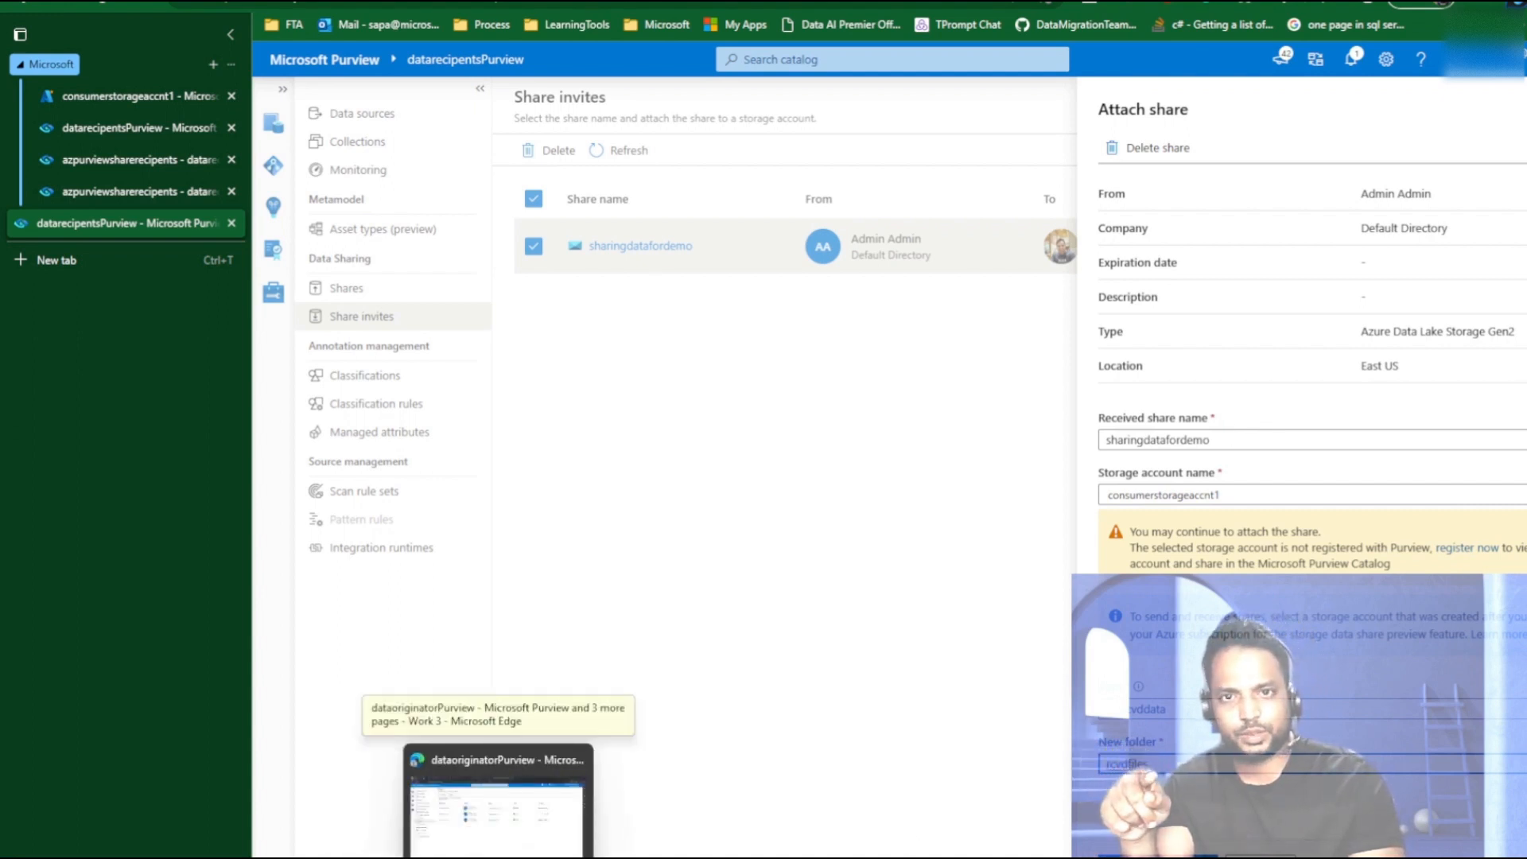
pyautogui.moveTo(422, 857)
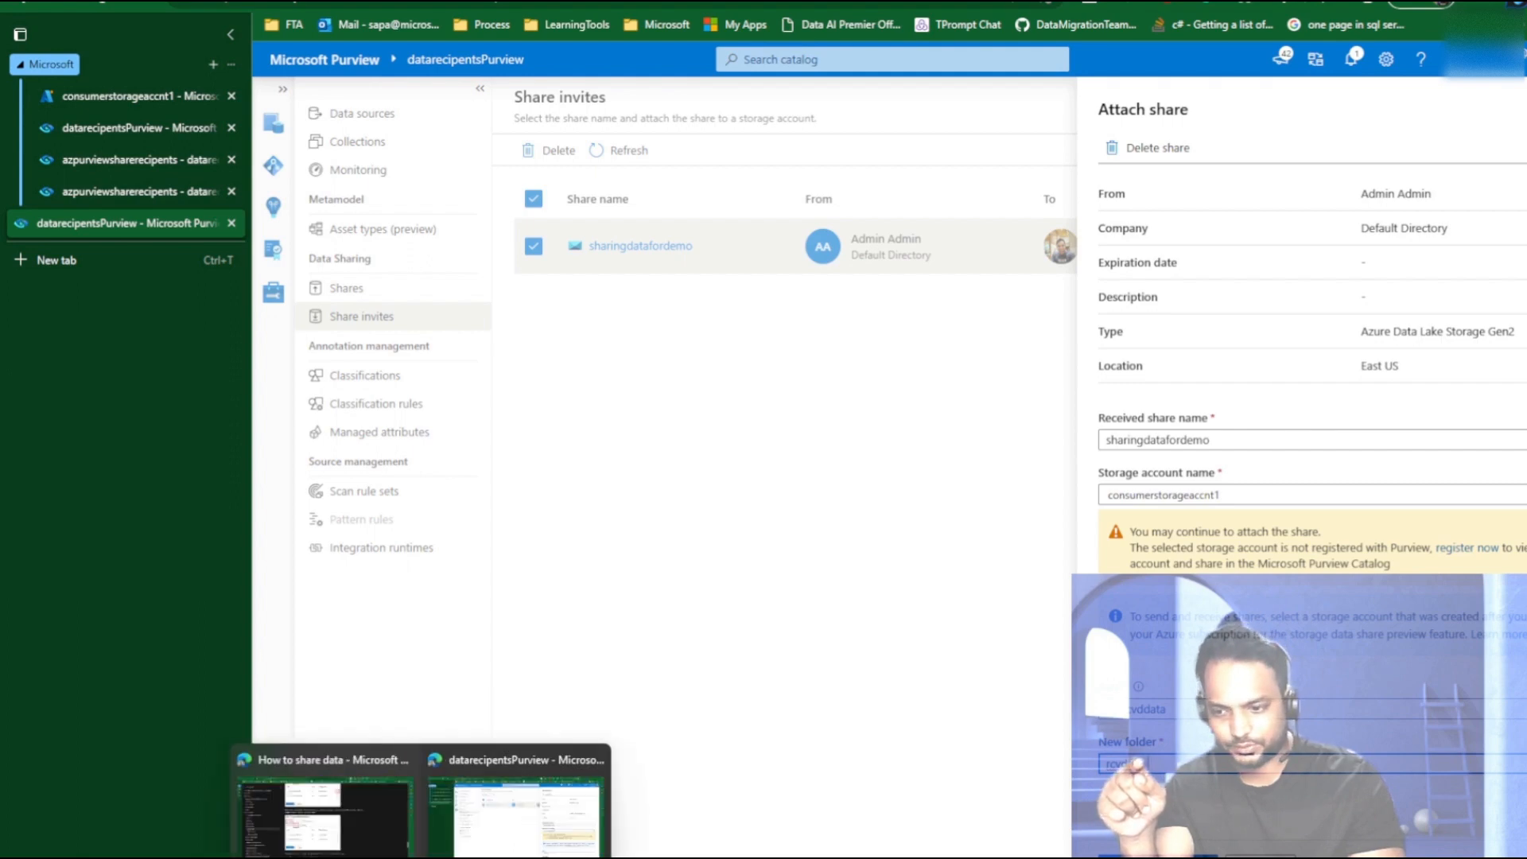
pyautogui.click(360, 817)
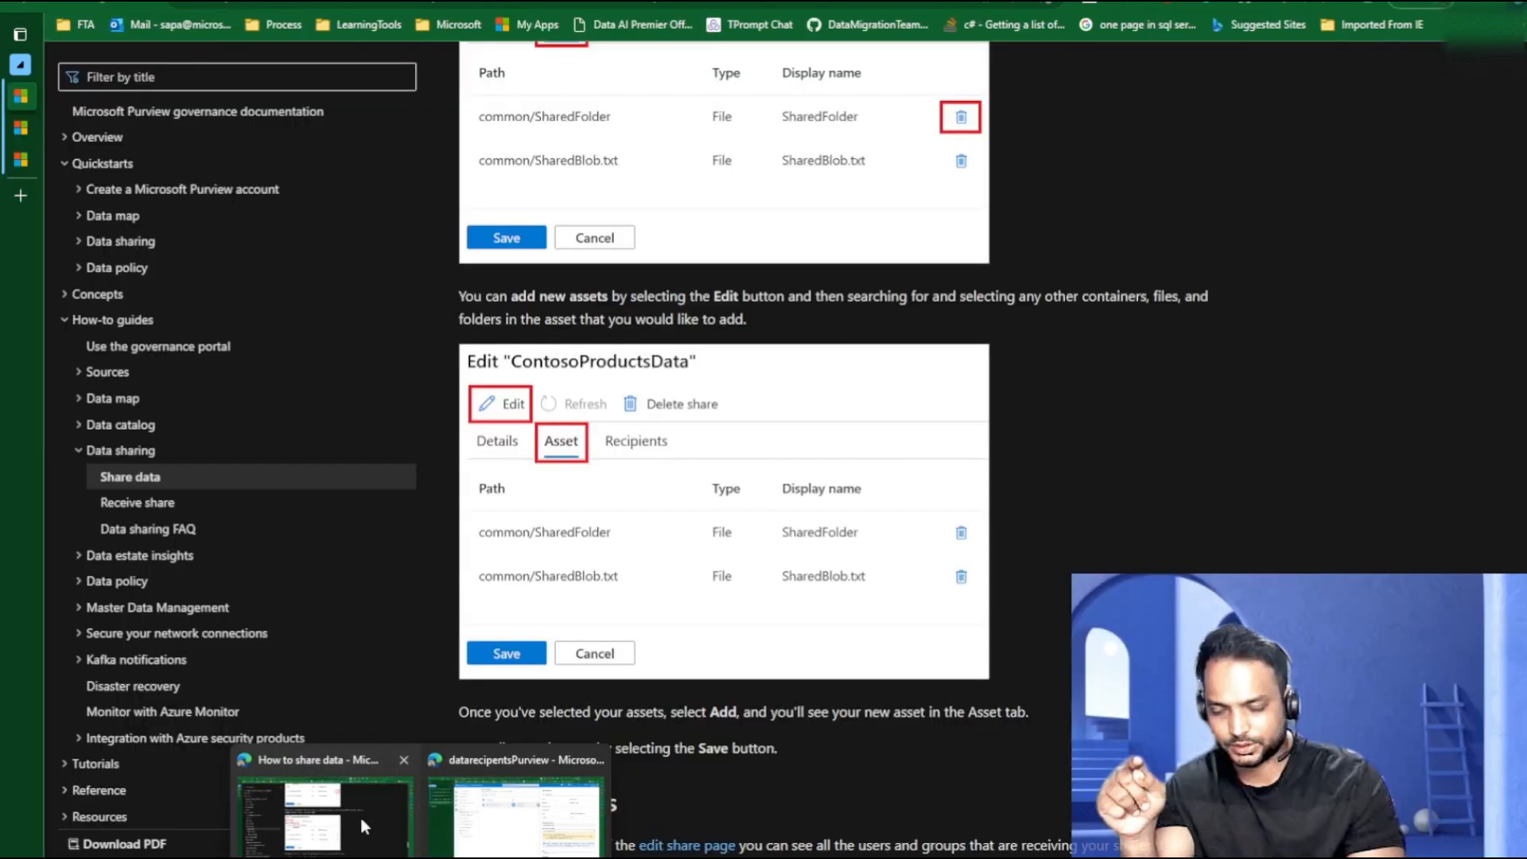
pyautogui.click(144, 507)
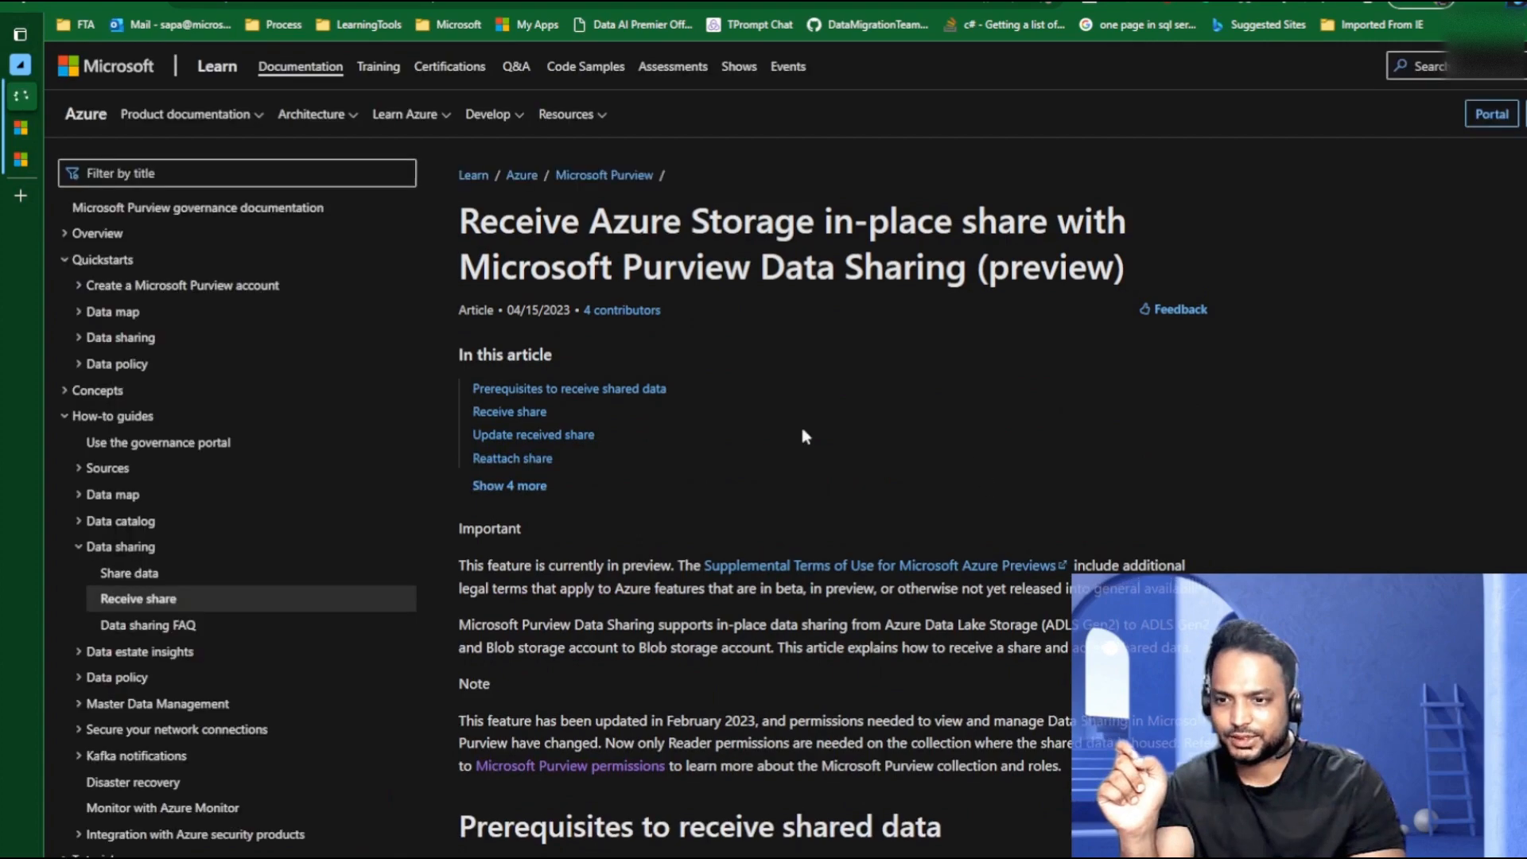
pyautogui.scroll(-6, 797, 433)
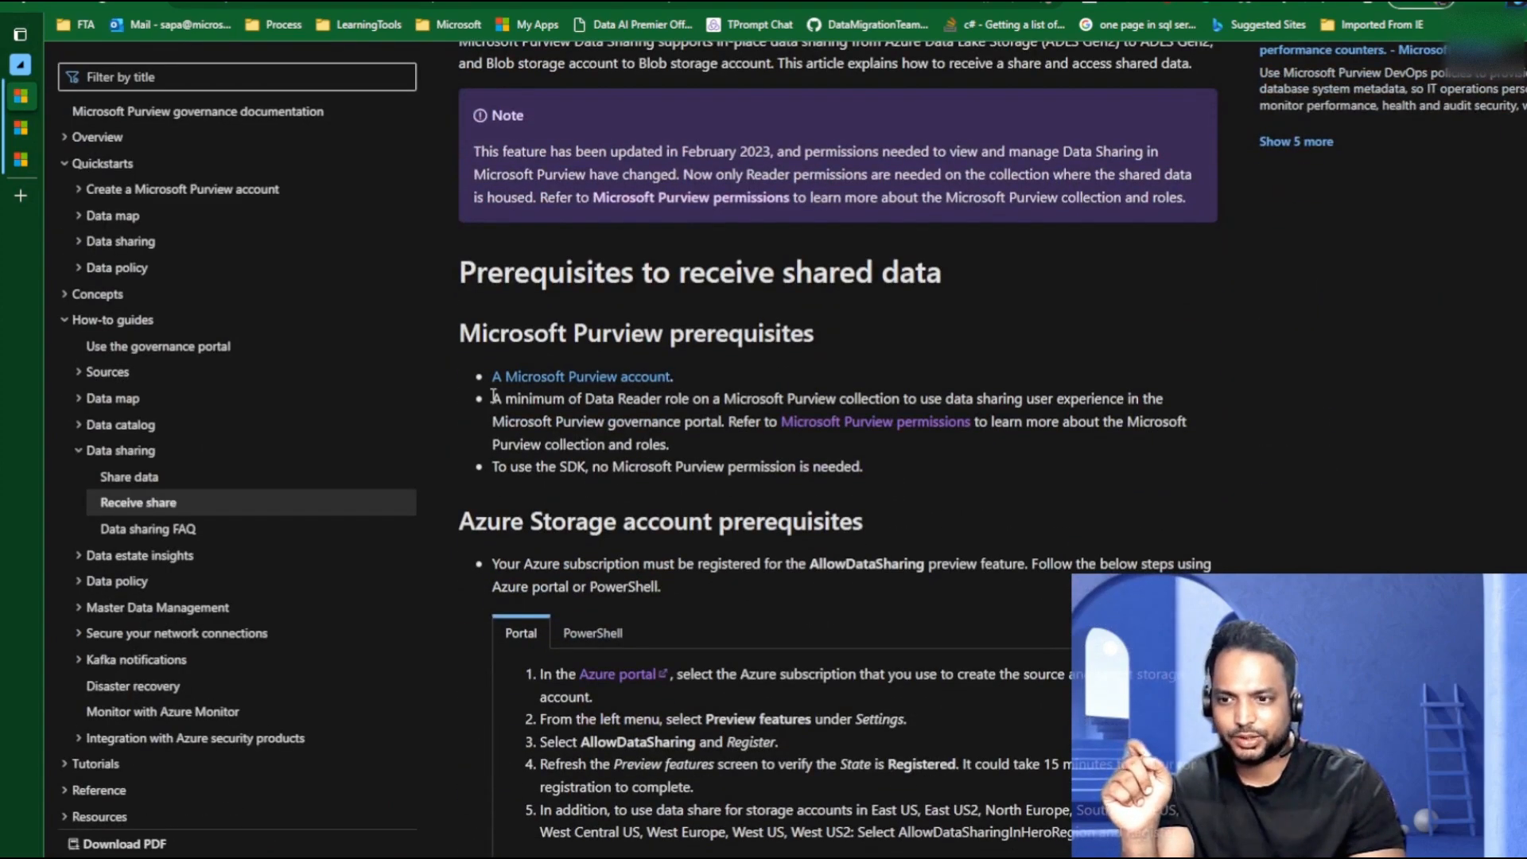
pyautogui.scroll(-3, 672, 427)
pyautogui.scroll(-1, 673, 427)
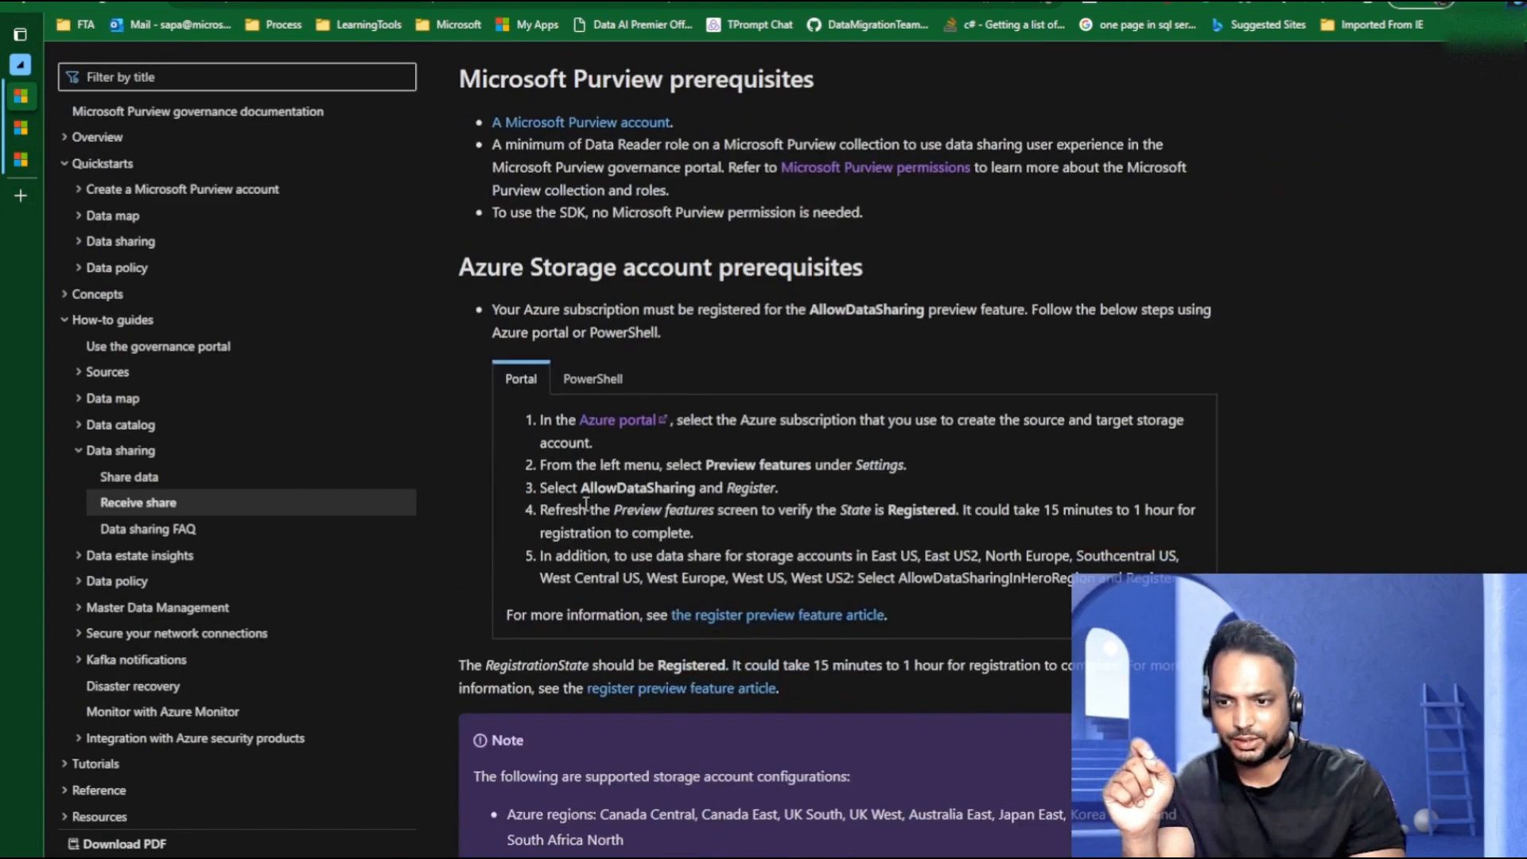
pyautogui.doubleClick(628, 487)
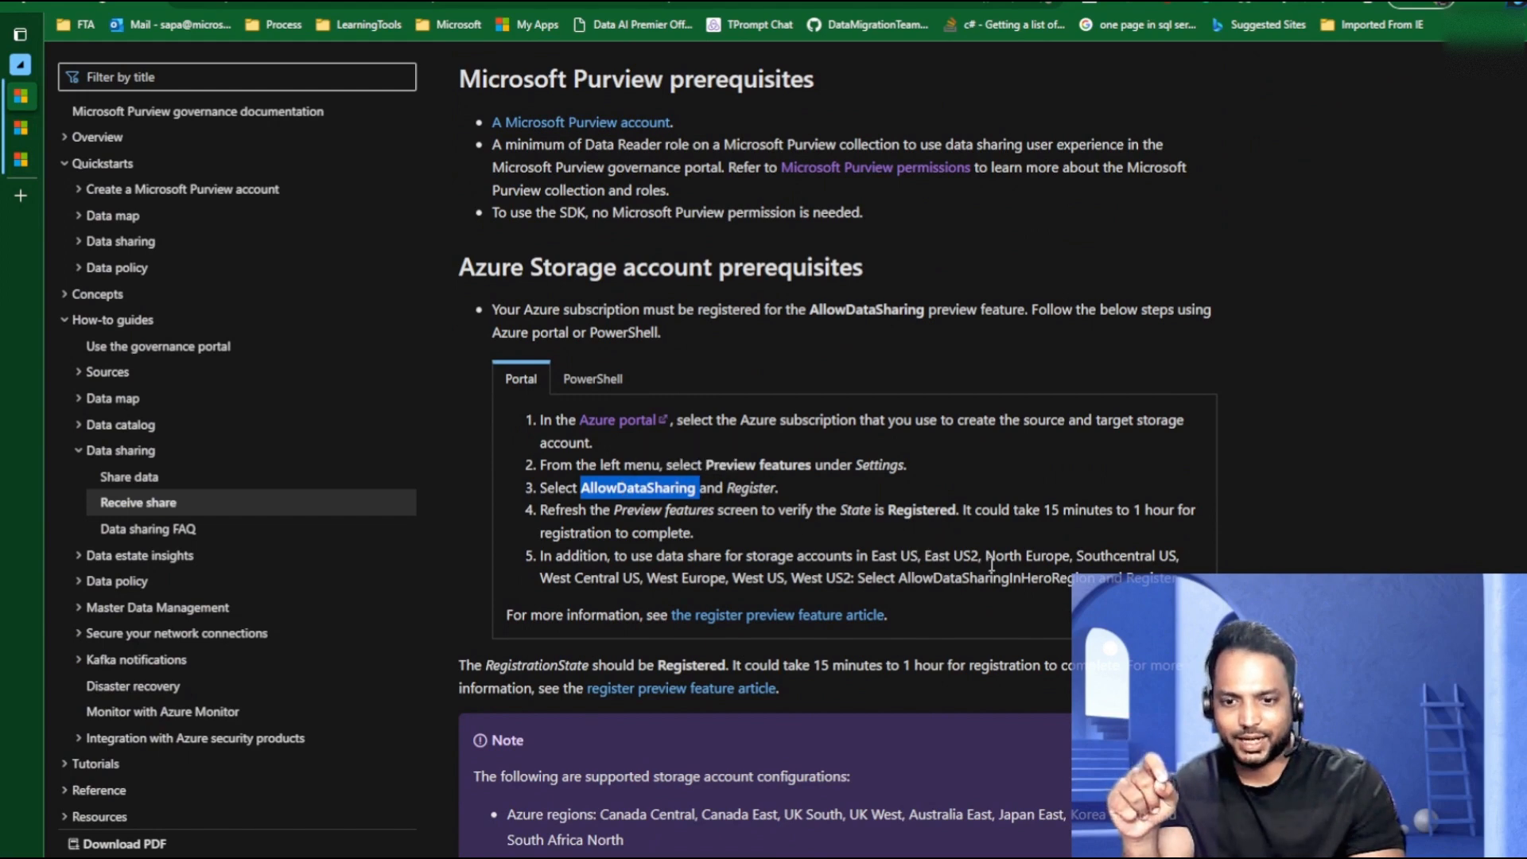
pyautogui.doubleClick(986, 578)
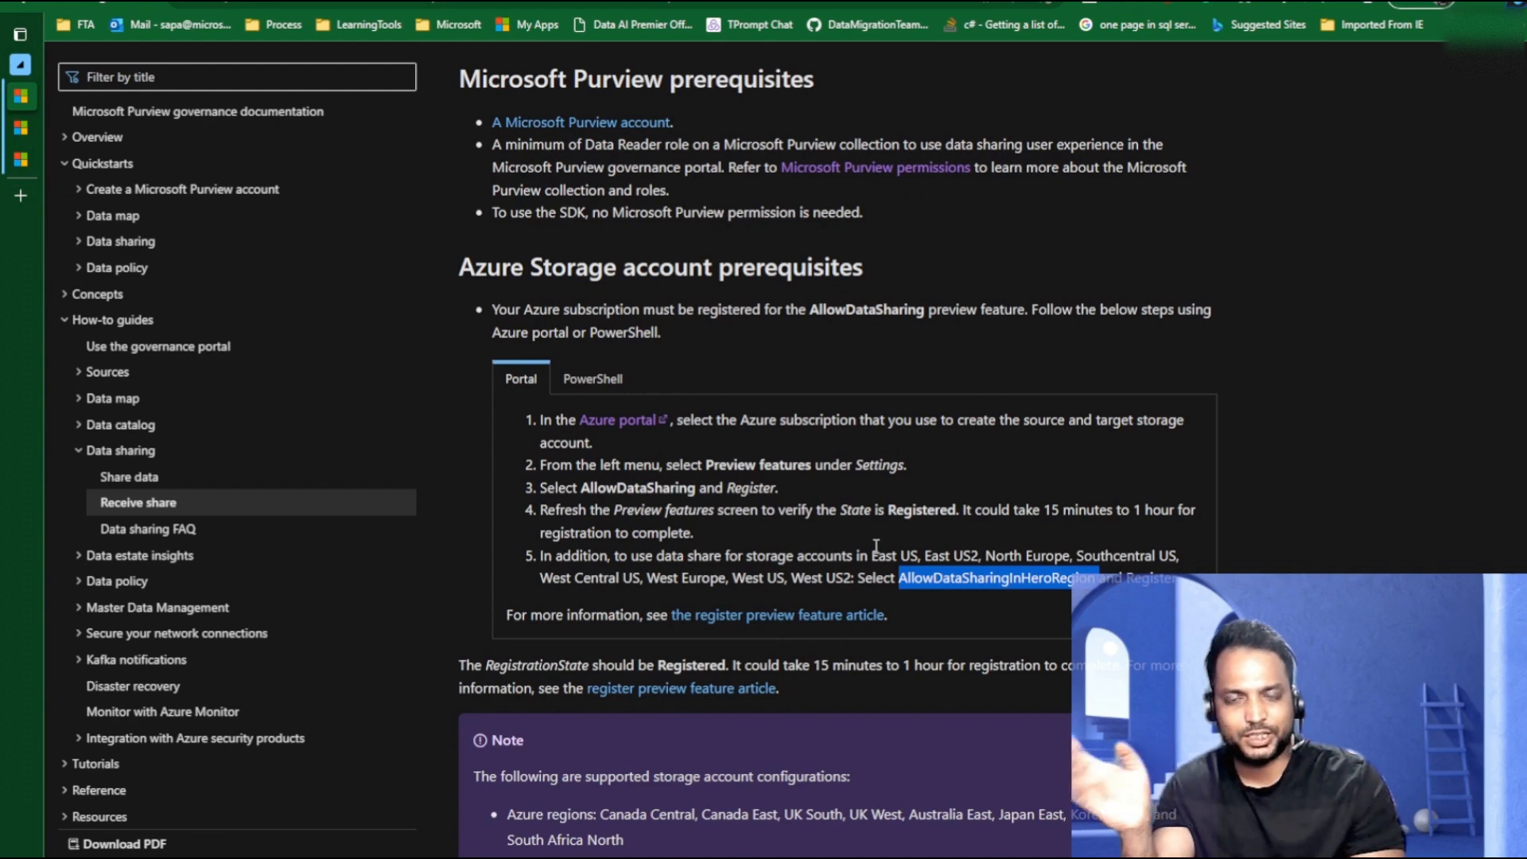
# Review the article's region and role requirements for the target storage account.
pyautogui.scroll(-6, 875, 547)
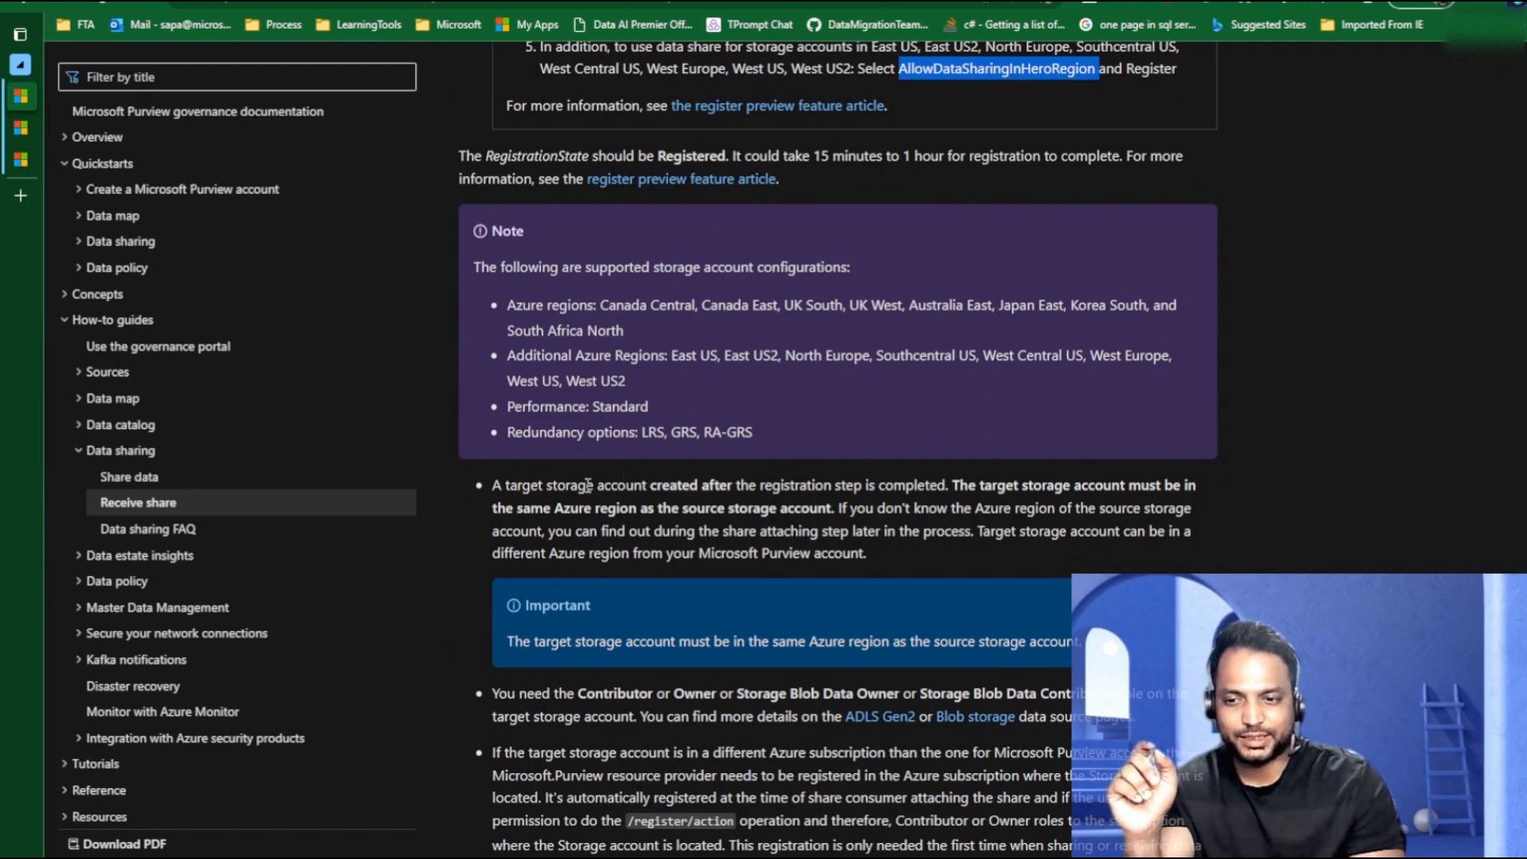
pyautogui.moveTo(487, 482); pyautogui.dragTo(913, 557)
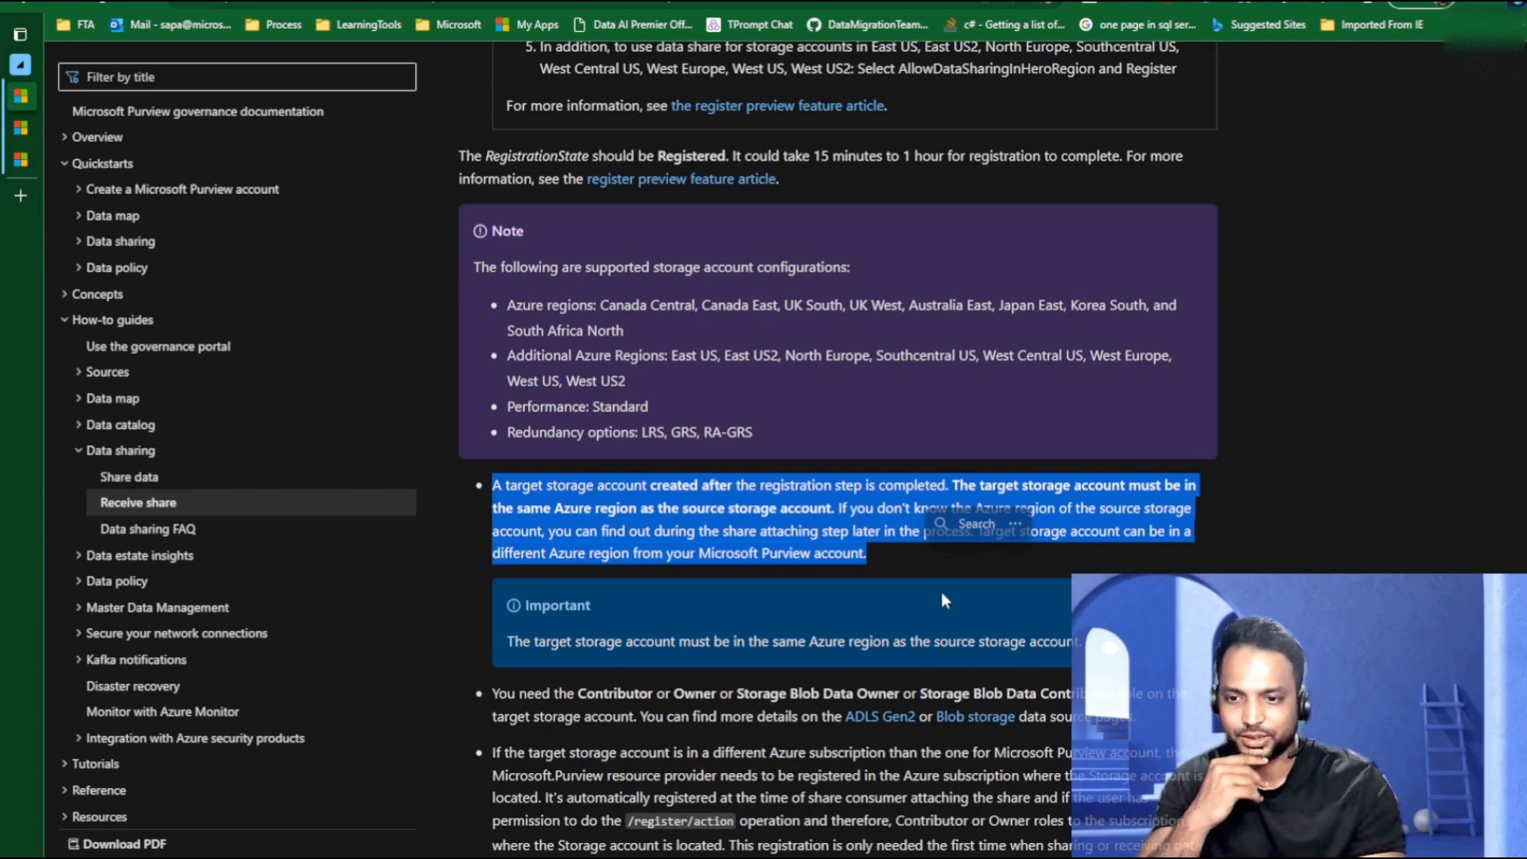
pyautogui.scroll(-3, 942, 591)
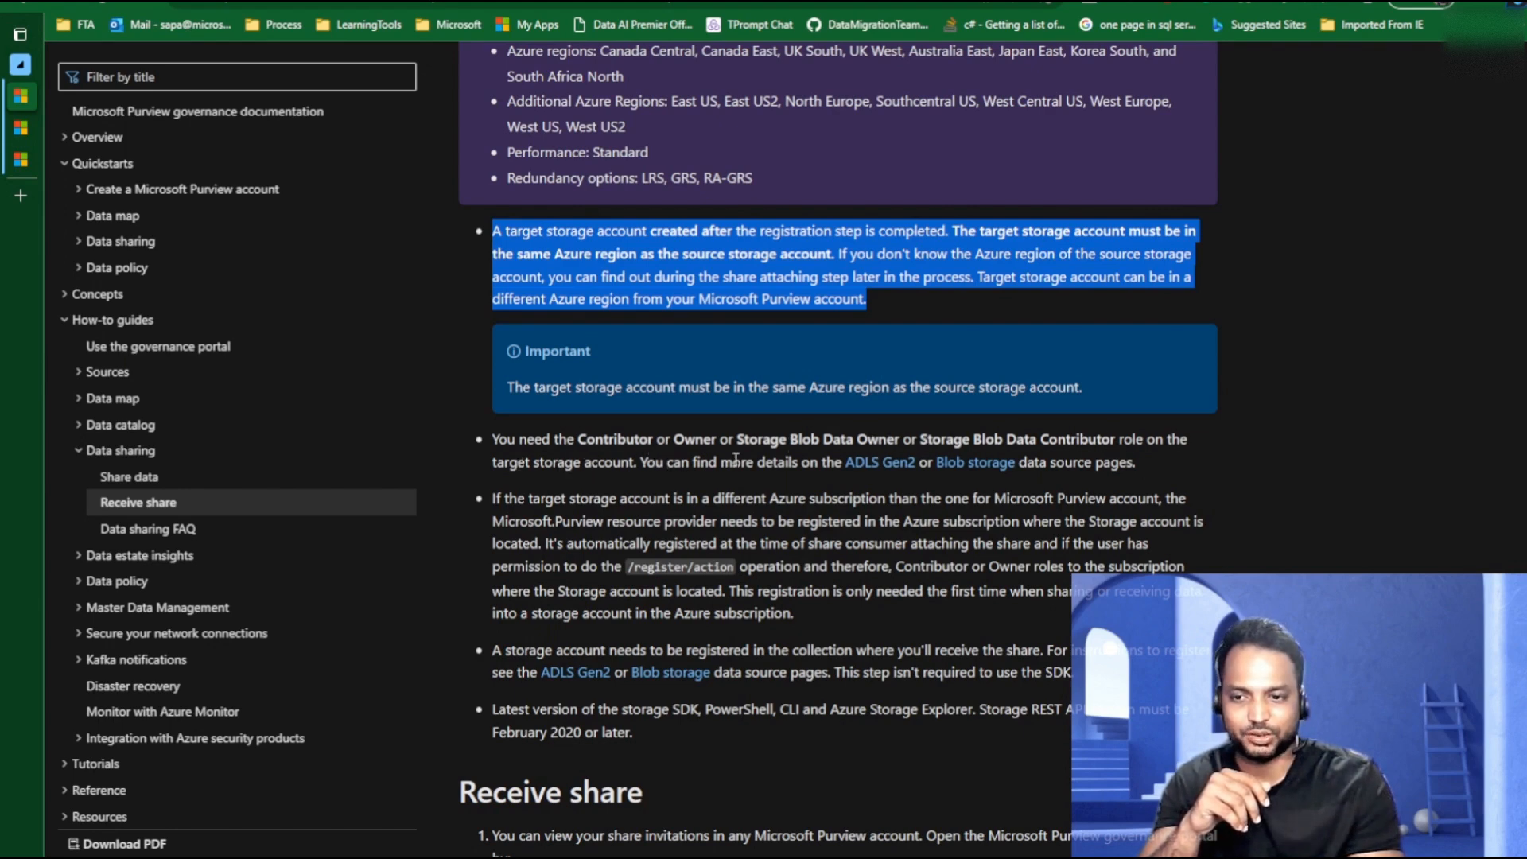
# Return to the Azure portal and assign the Storage Blob Data Contributor role on consumerstorageaccnt1 to the recipient's user account.
pyautogui.hotkey('alt', 'Tab')
pyautogui.click(300, 321)
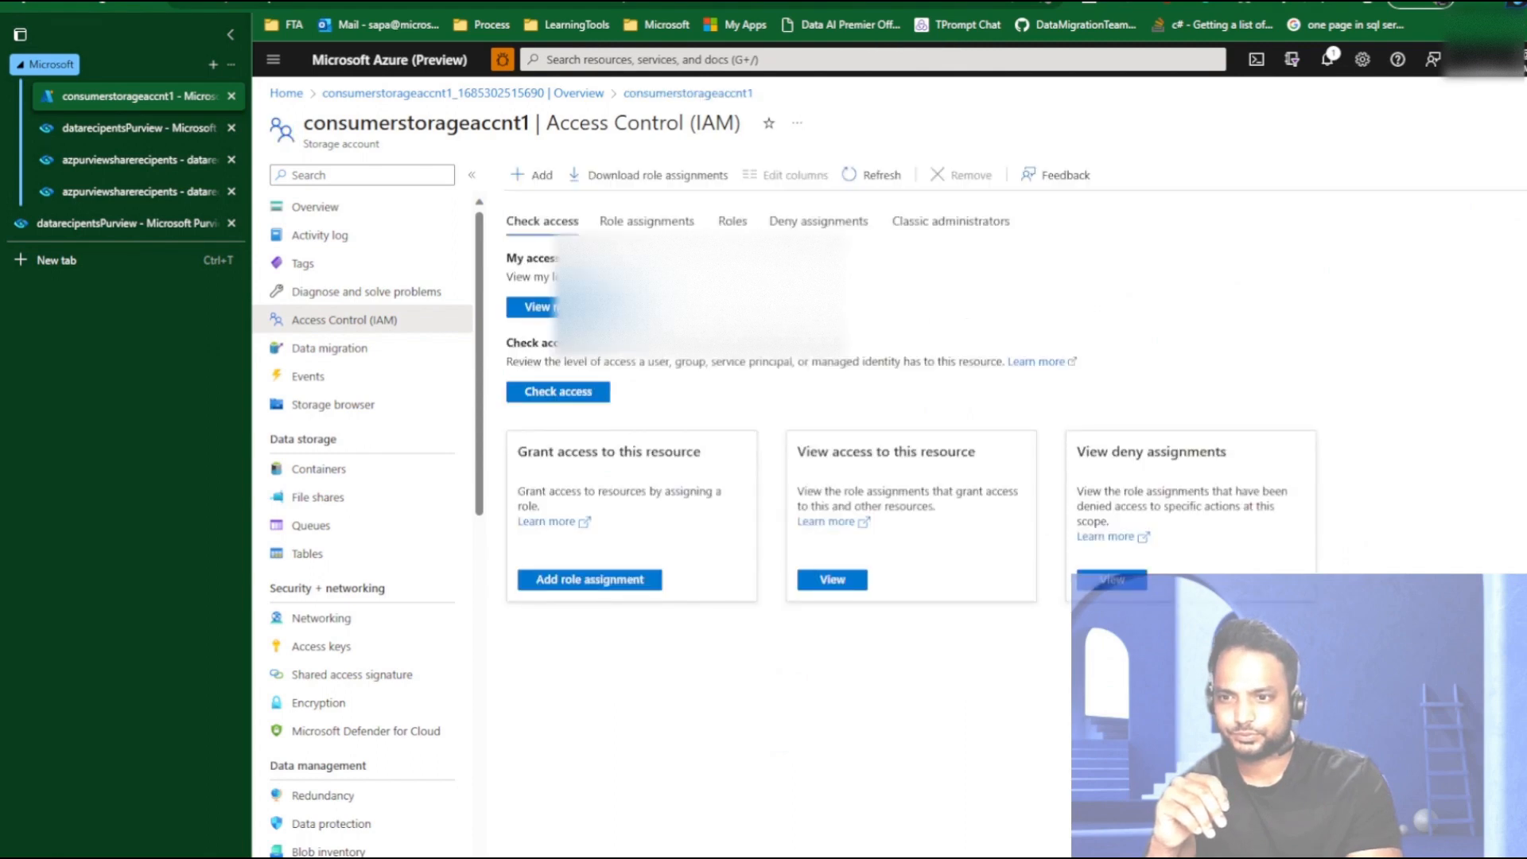
pyautogui.click(647, 221)
pyautogui.click(532, 175)
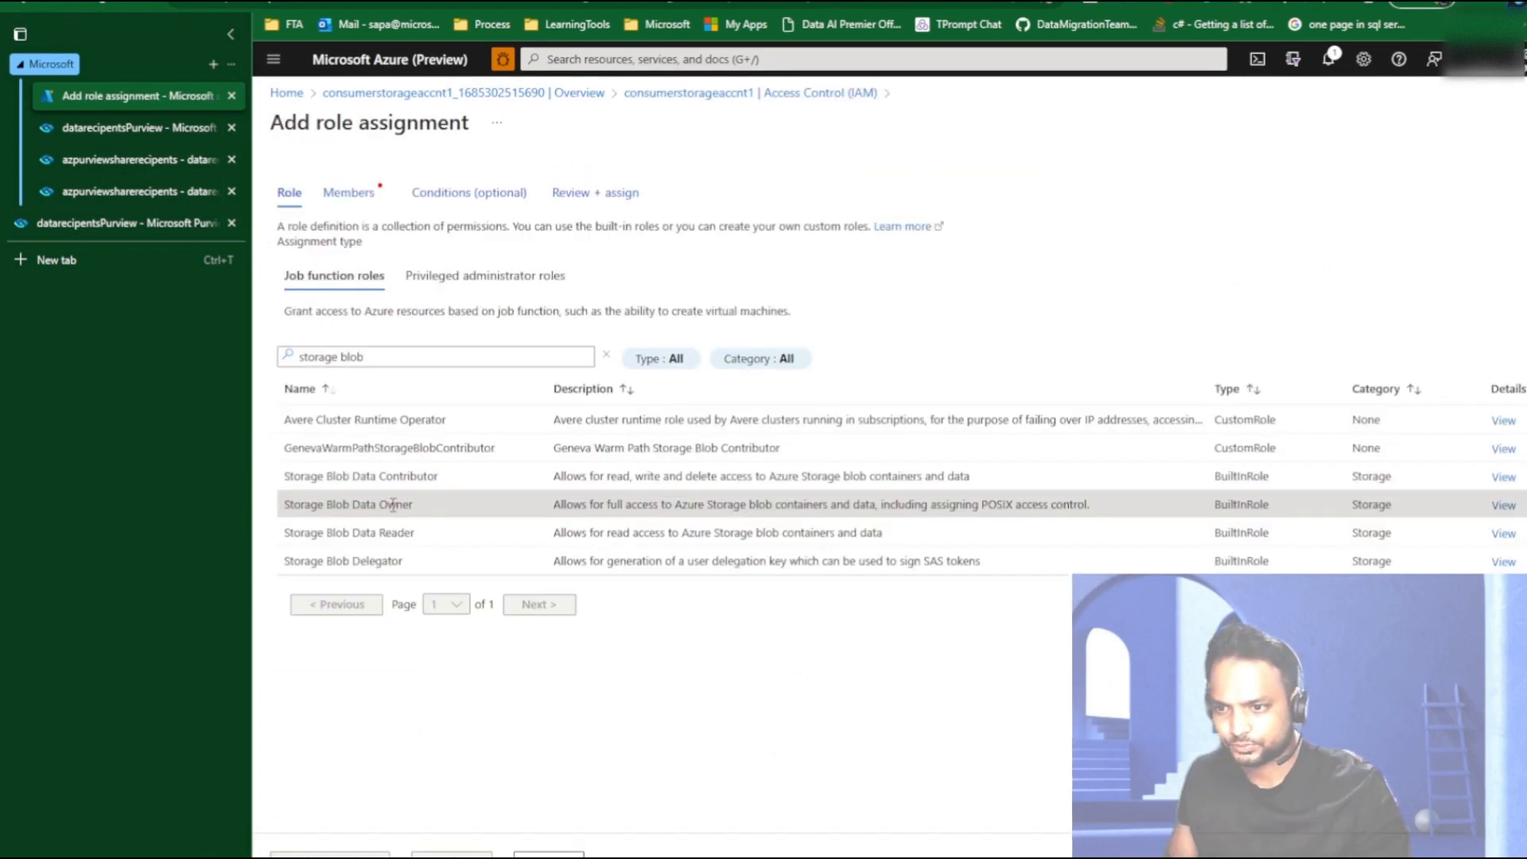
pyautogui.click(384, 477)
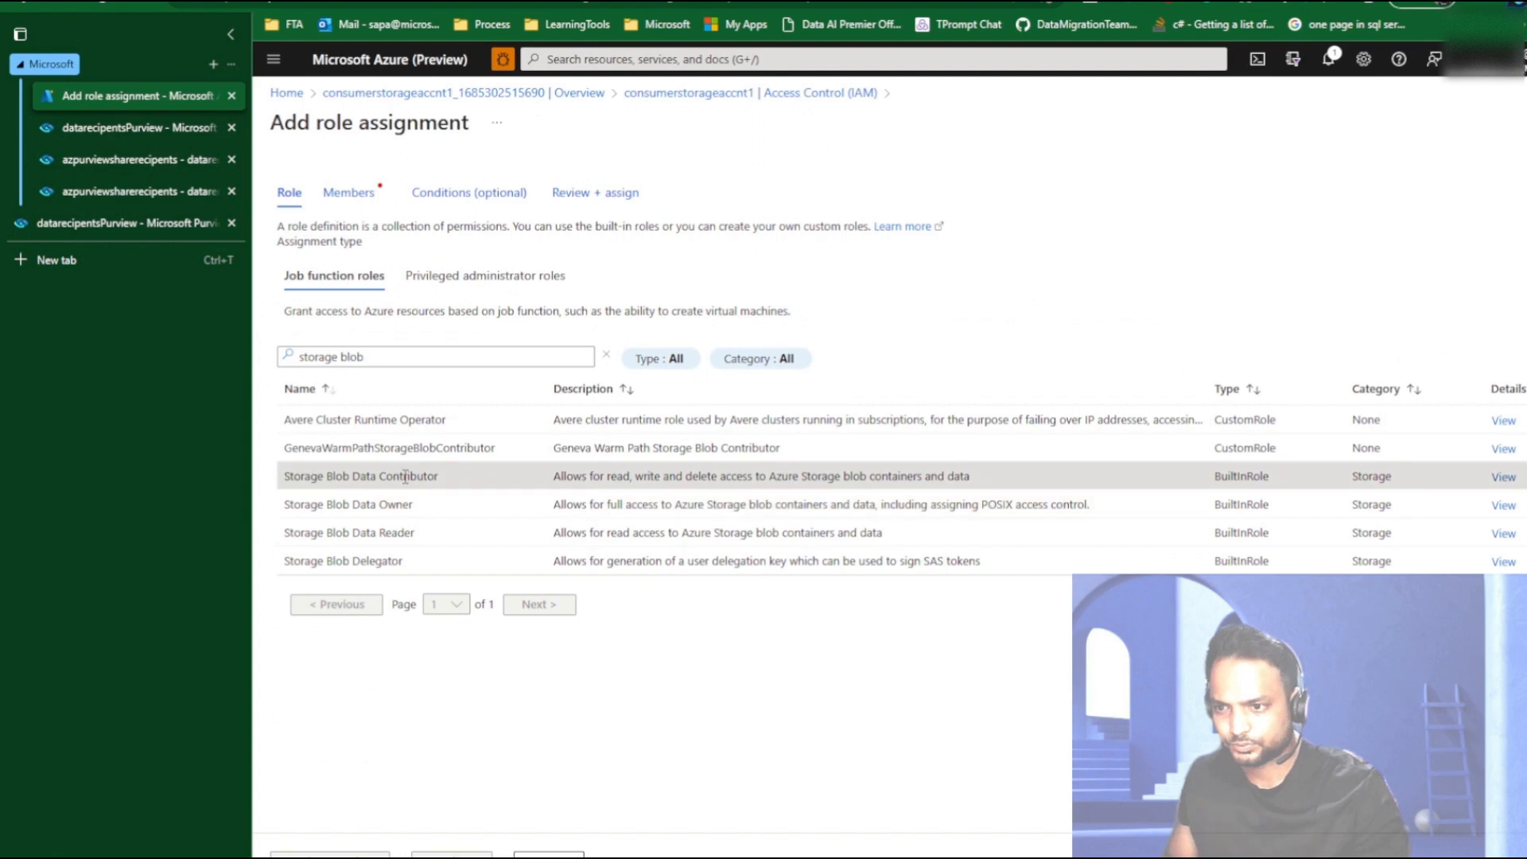
pyautogui.click(549, 855)
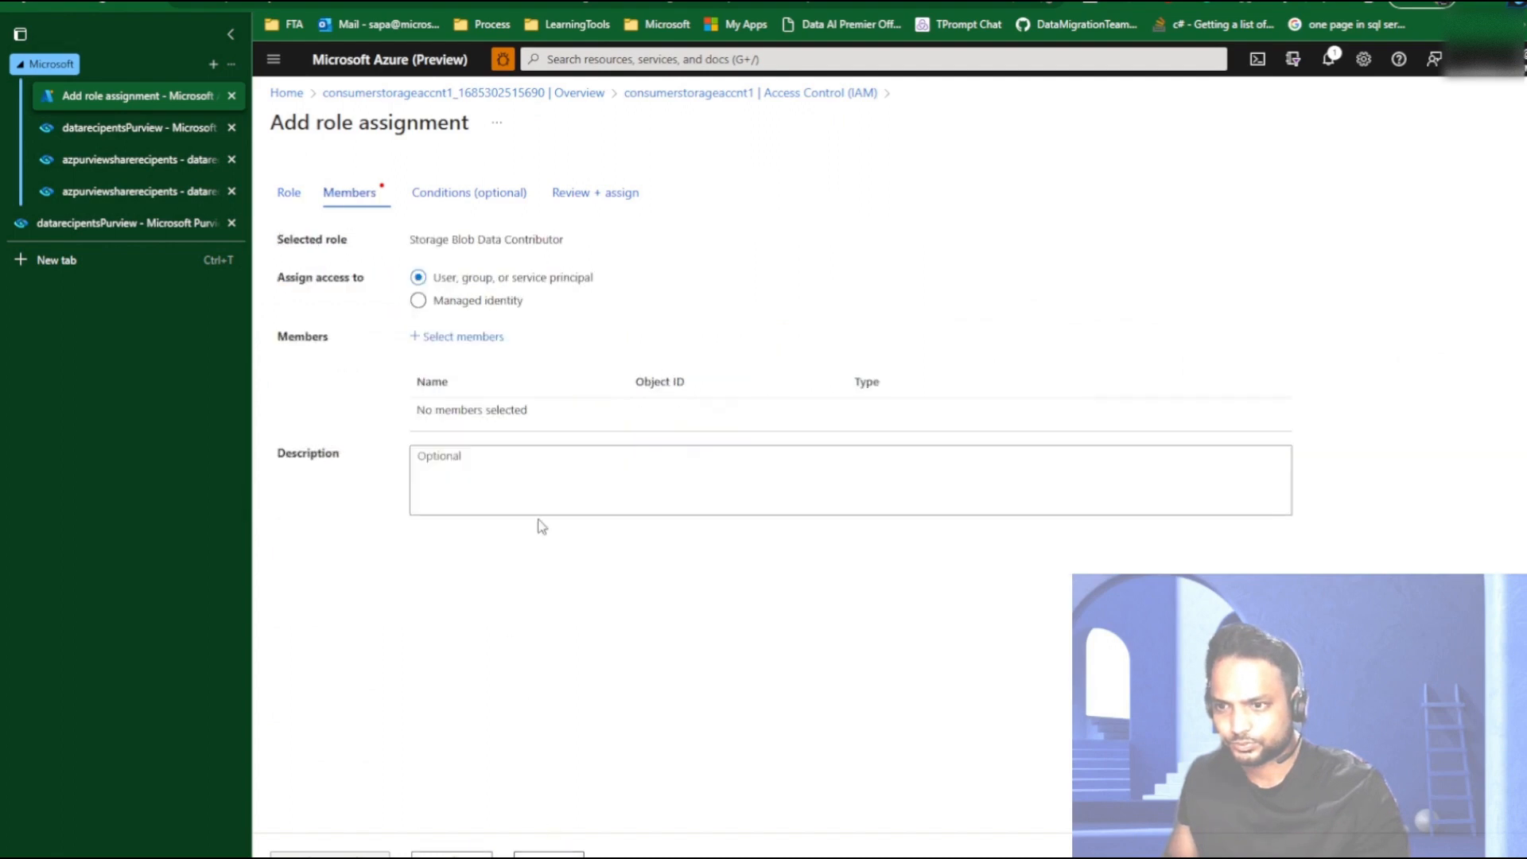
pyautogui.click(469, 336)
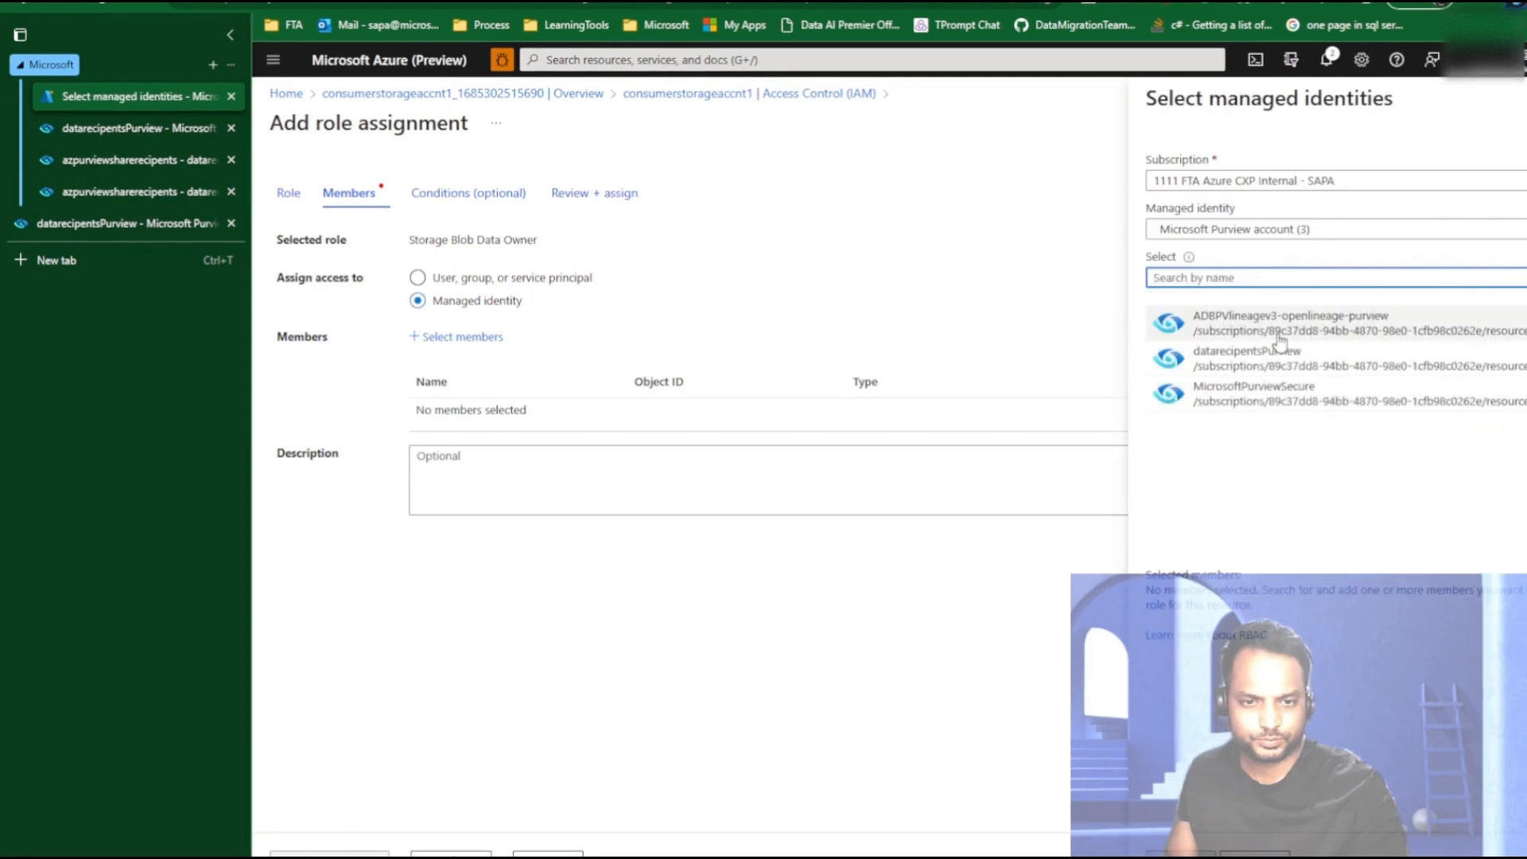
# Assign the Storage Blob Data Owner role on consumerstorageaccnt1 to the datarecipentsPurview managed identity and check the assignment notifications.
pyautogui.click(1256, 367)
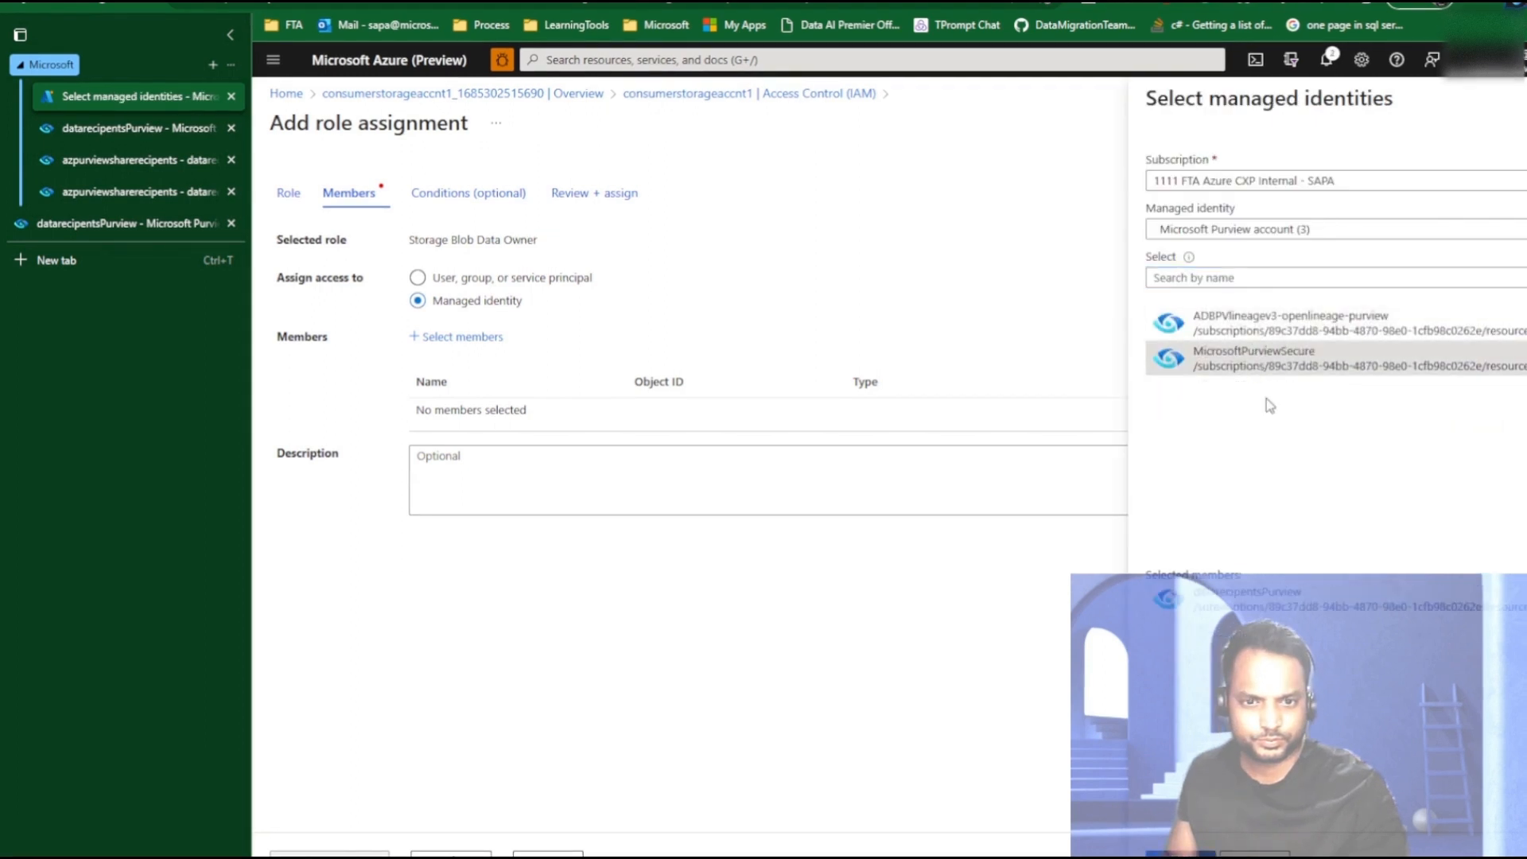
pyautogui.click(1180, 854)
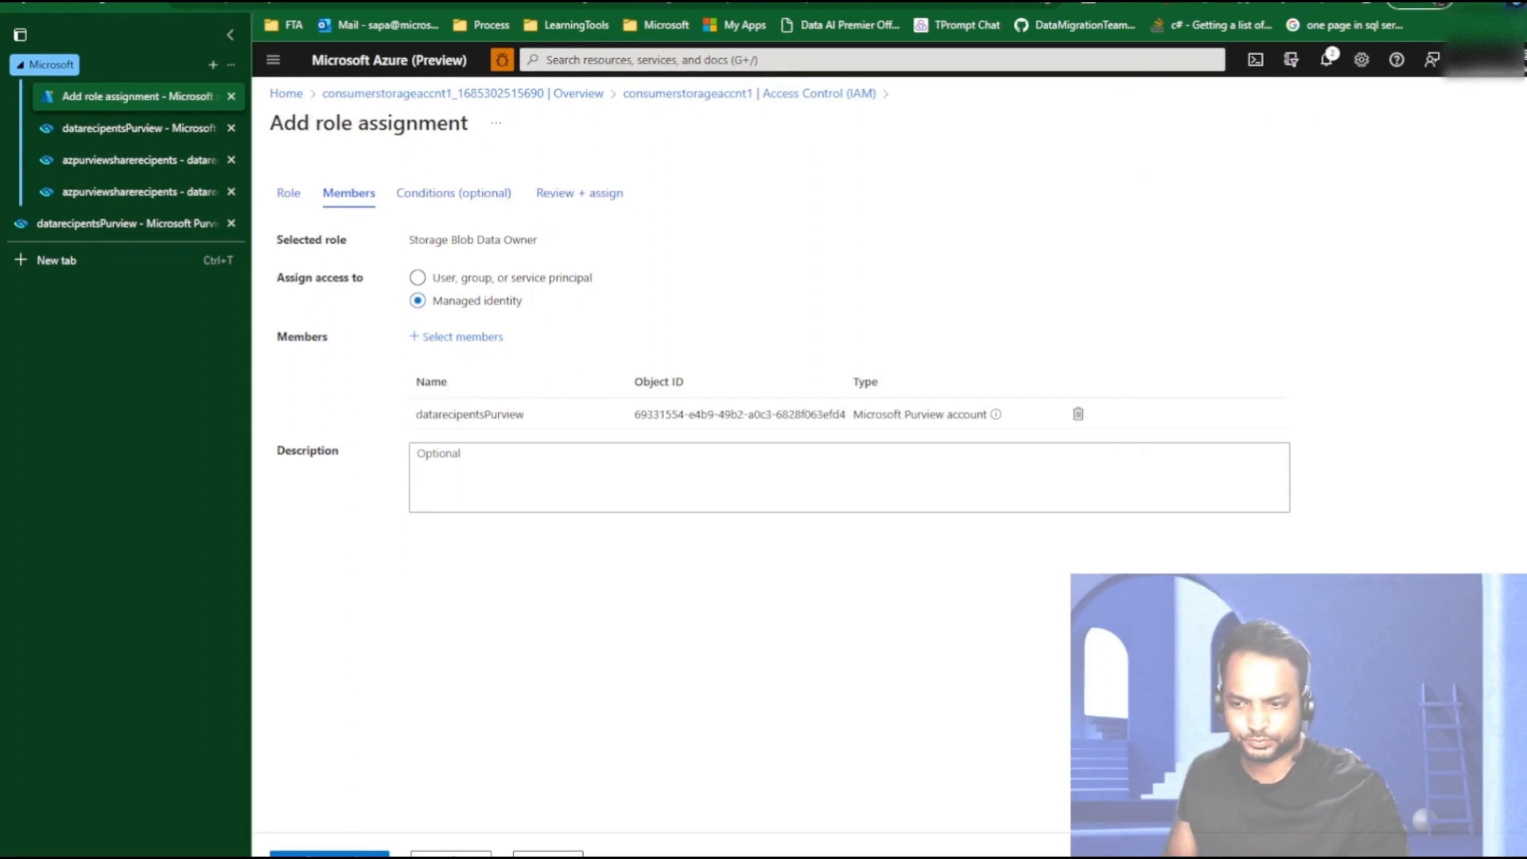
pyautogui.click(329, 854)
pyautogui.click(329, 854)
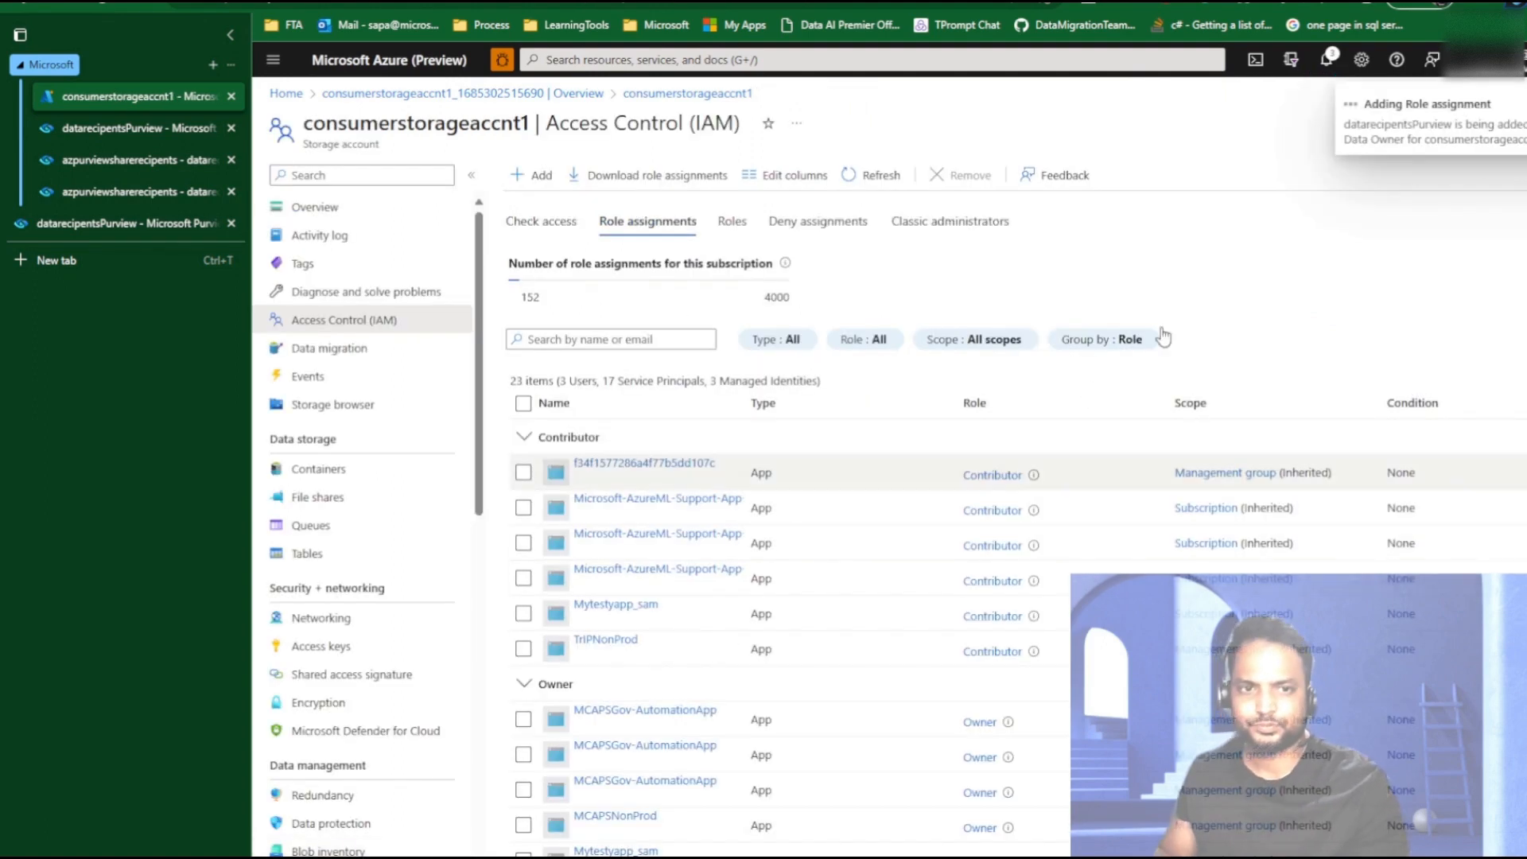
pyautogui.click(1375, 131)
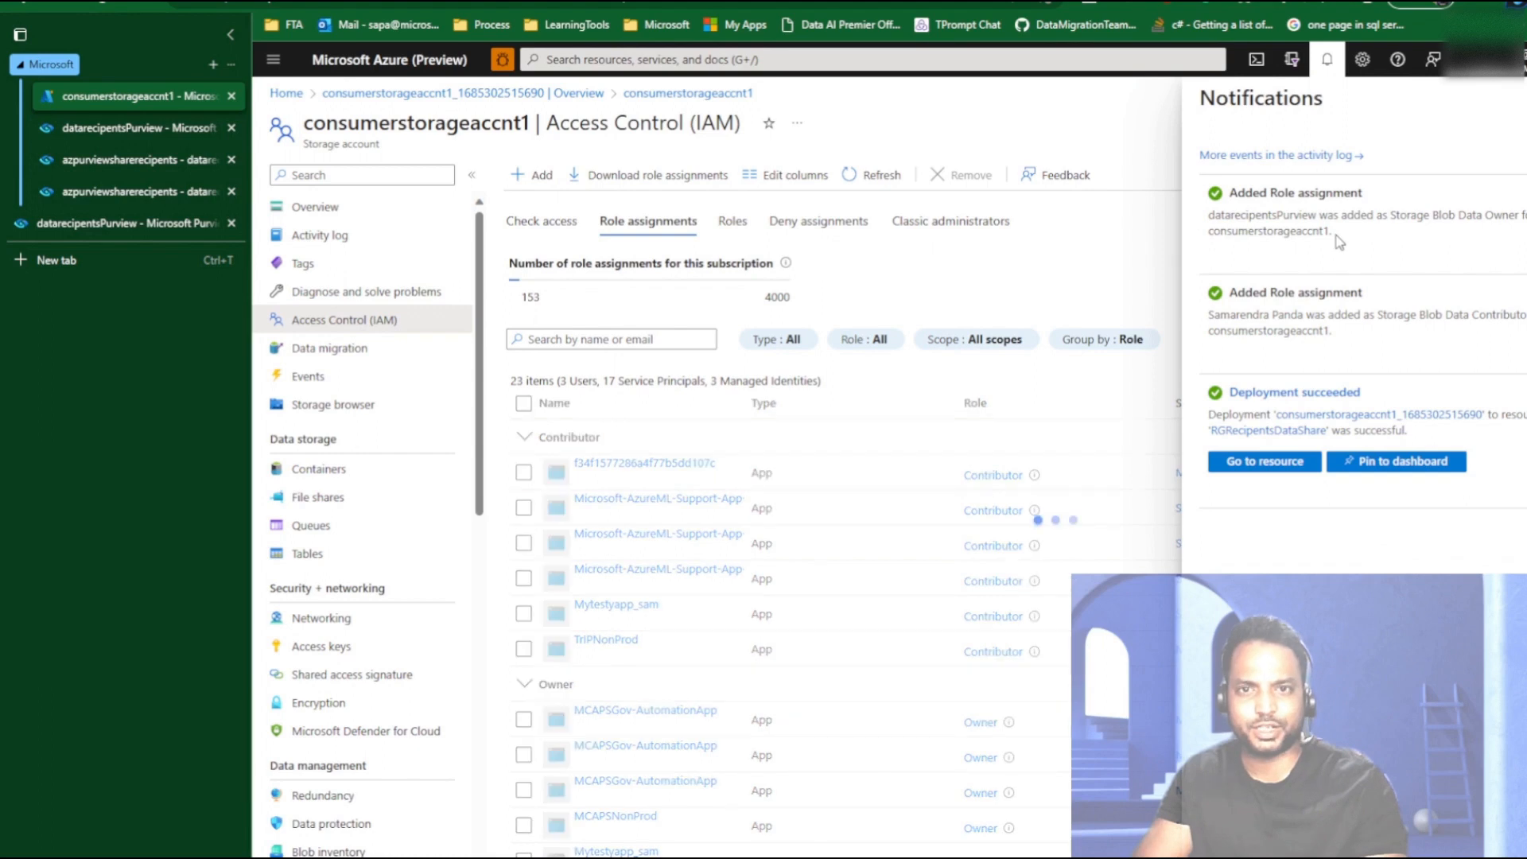
# Attach the sharingdatafordemo share to consumerstorageaccnt1 in the recipient's Purview account and refresh the received shares.
pyautogui.click(108, 132)
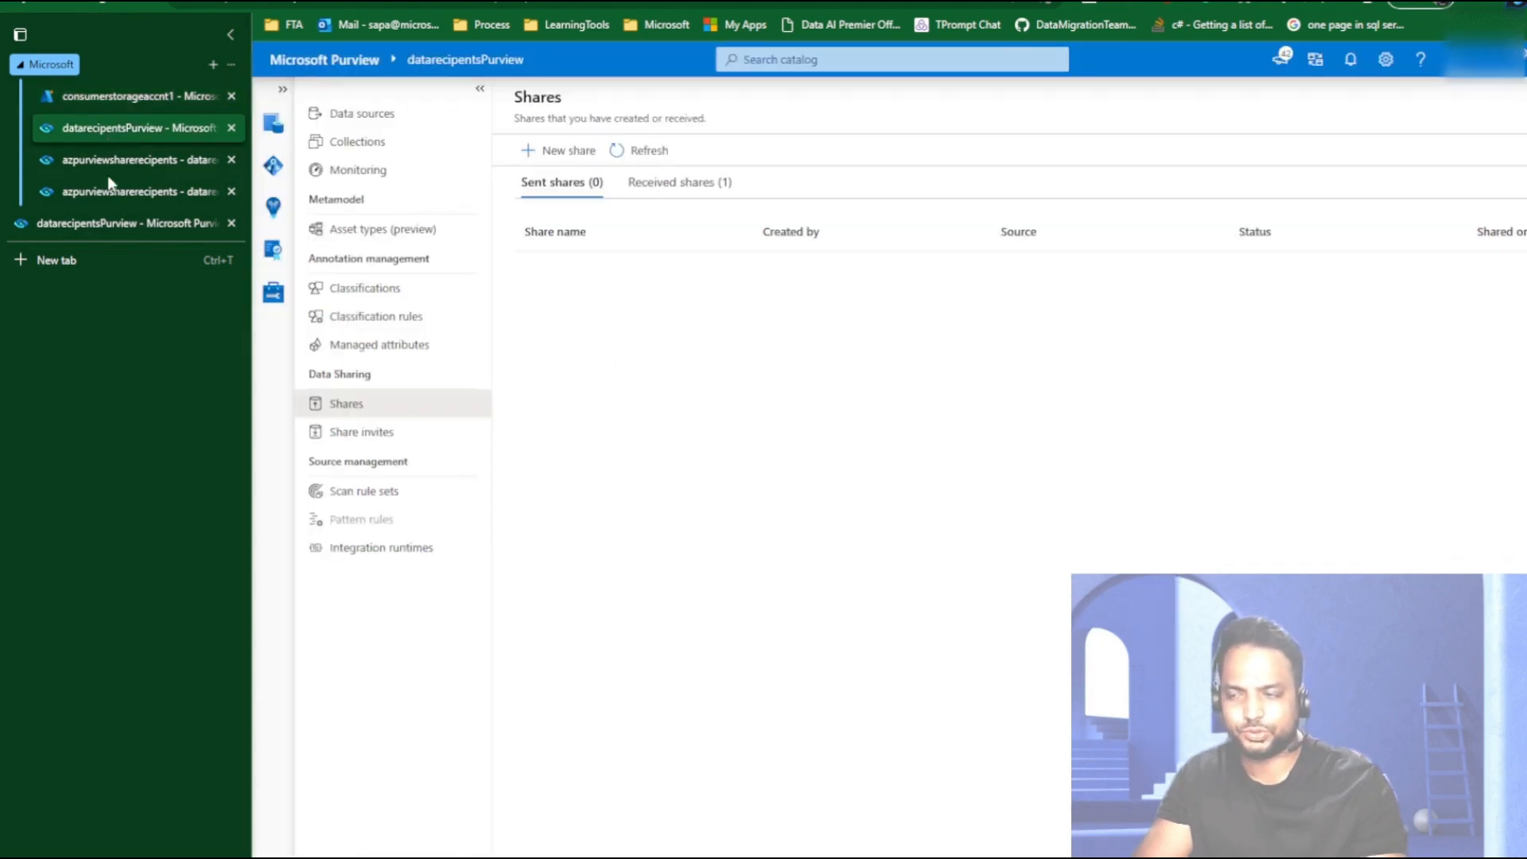
pyautogui.click(108, 226)
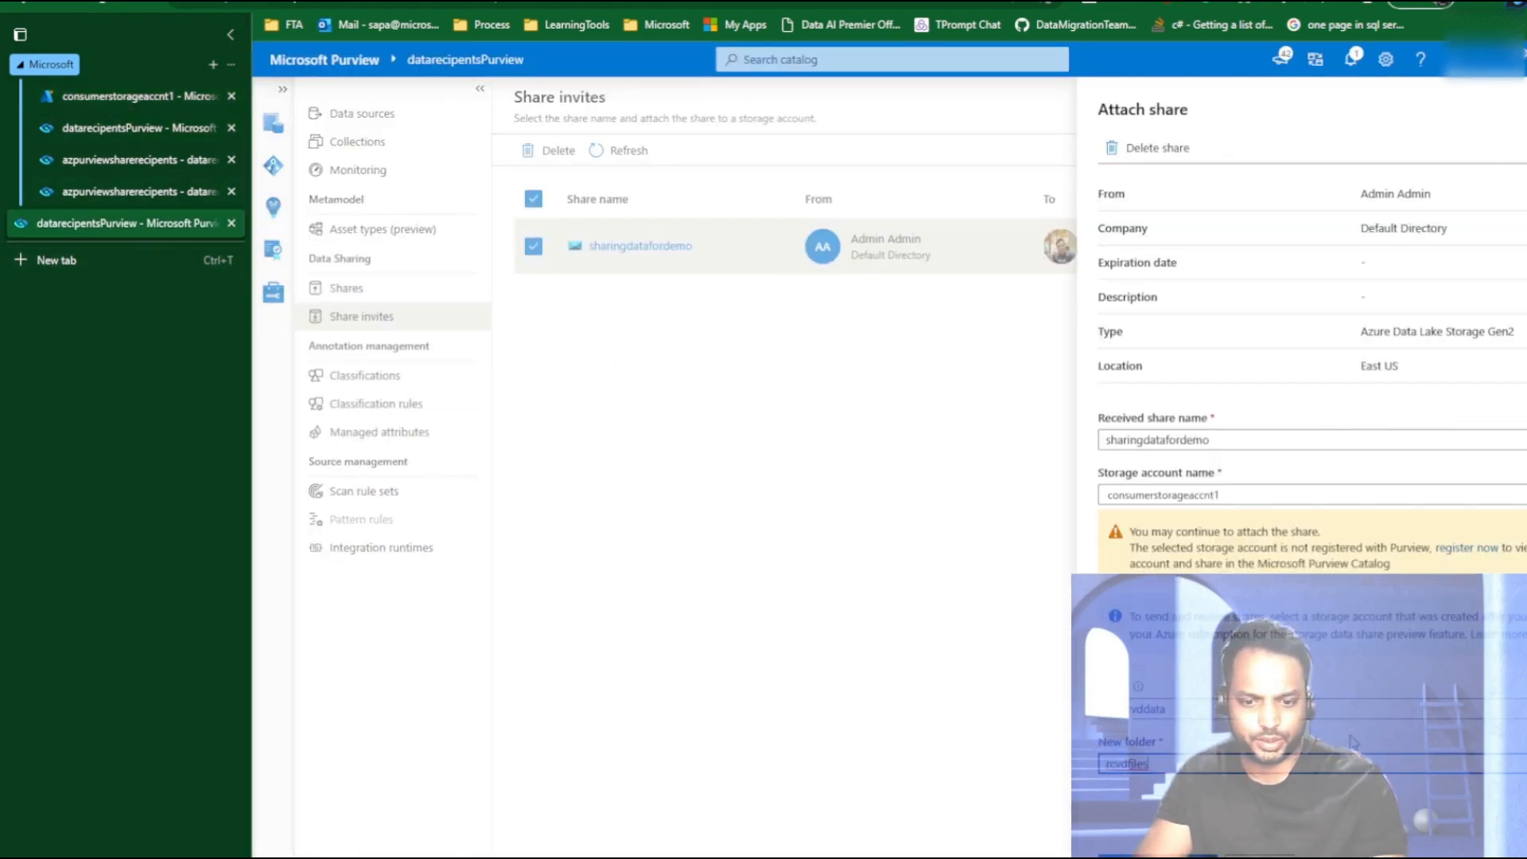
pyautogui.click(1157, 856)
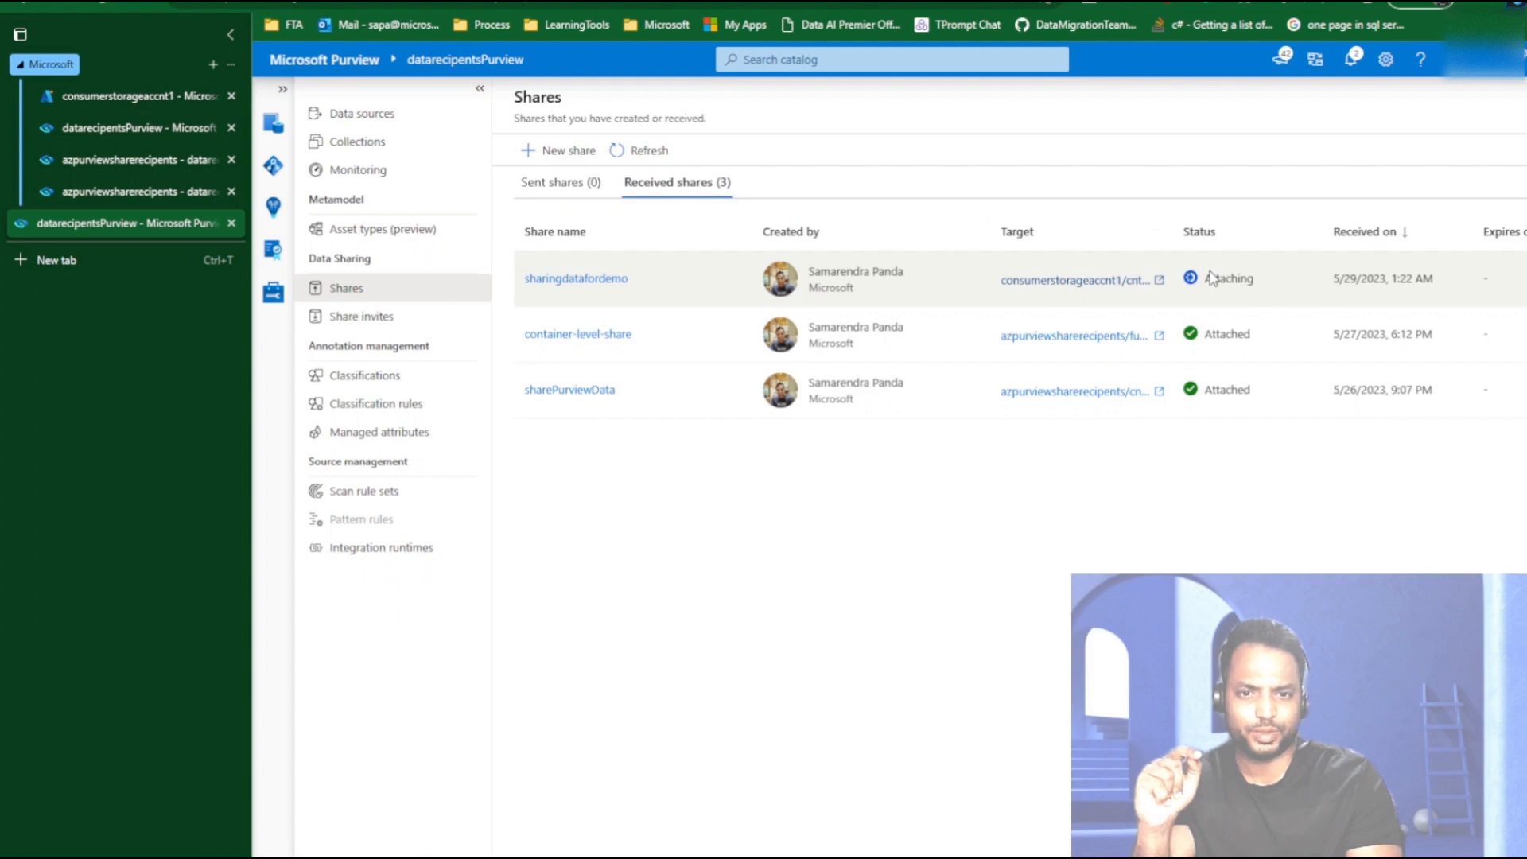
pyautogui.click(641, 152)
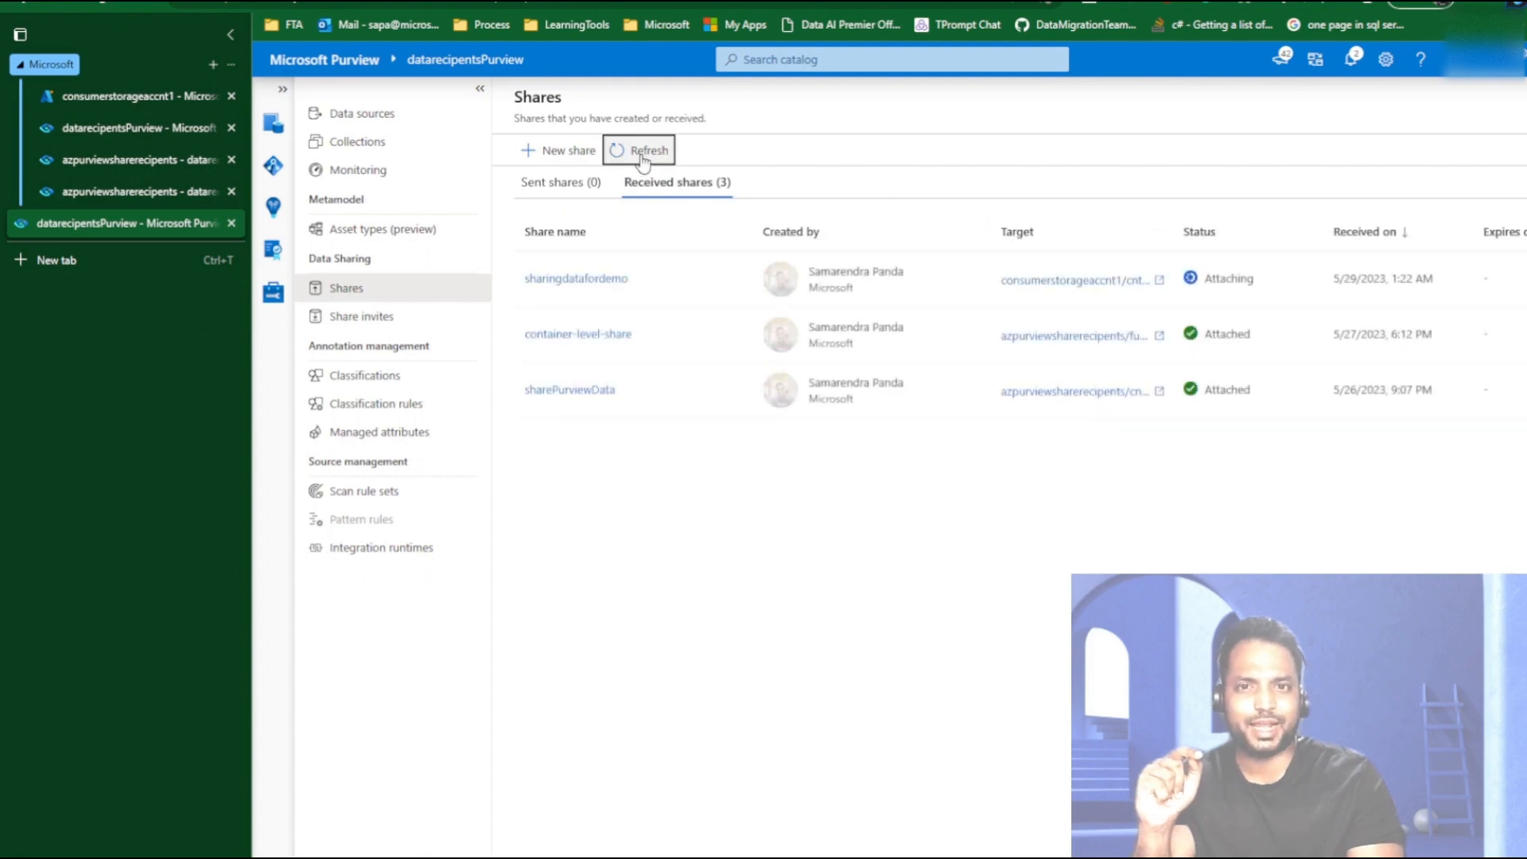
# Inspect the rcvdfiles folder in the cntrcvddata container of consumerstorageaccnt1.
pyautogui.click(103, 101)
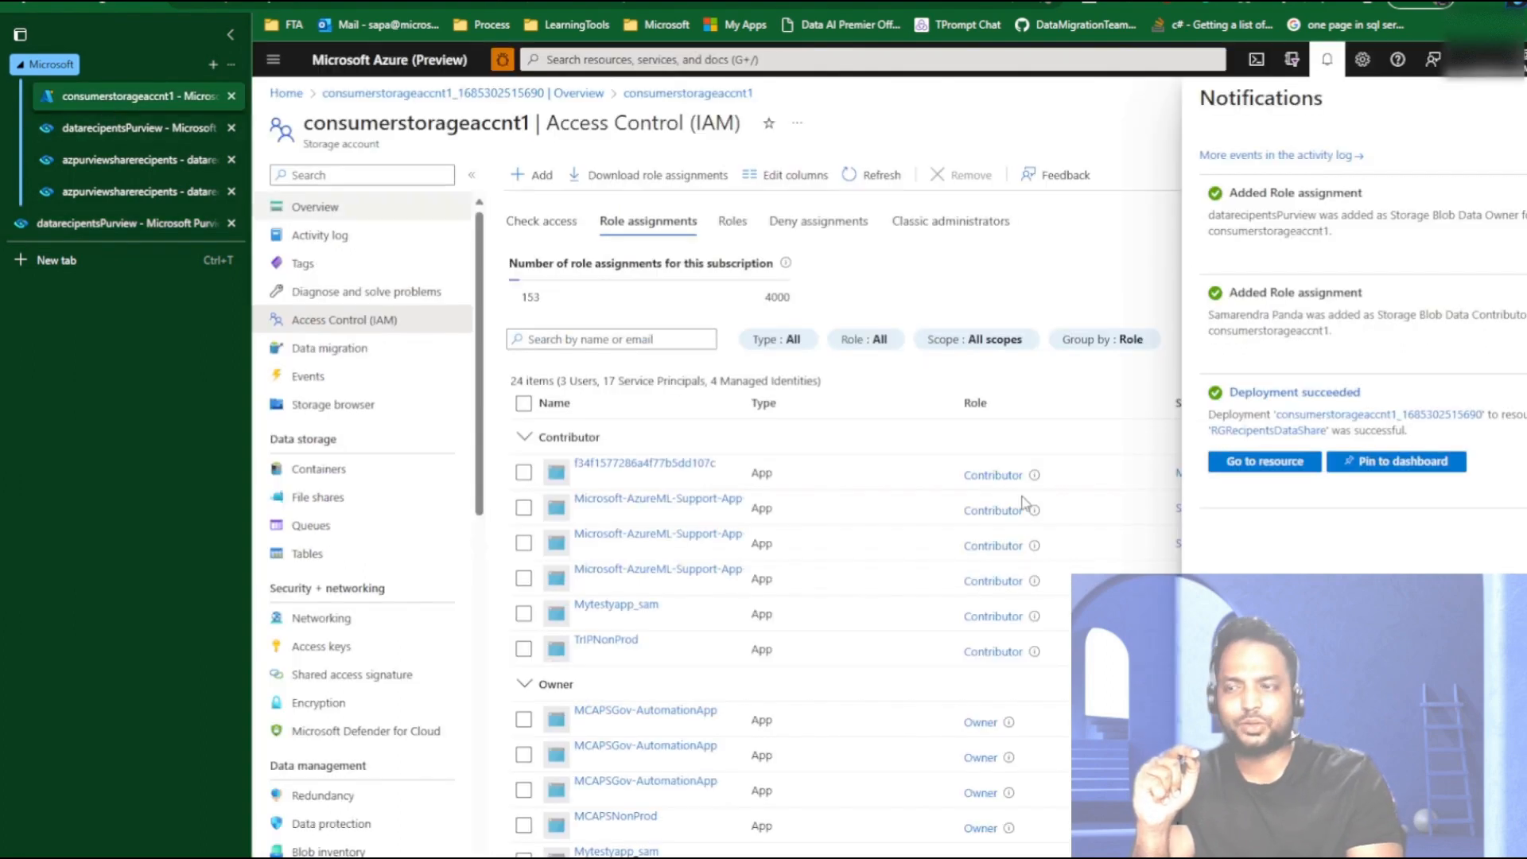
pyautogui.click(1522, 97)
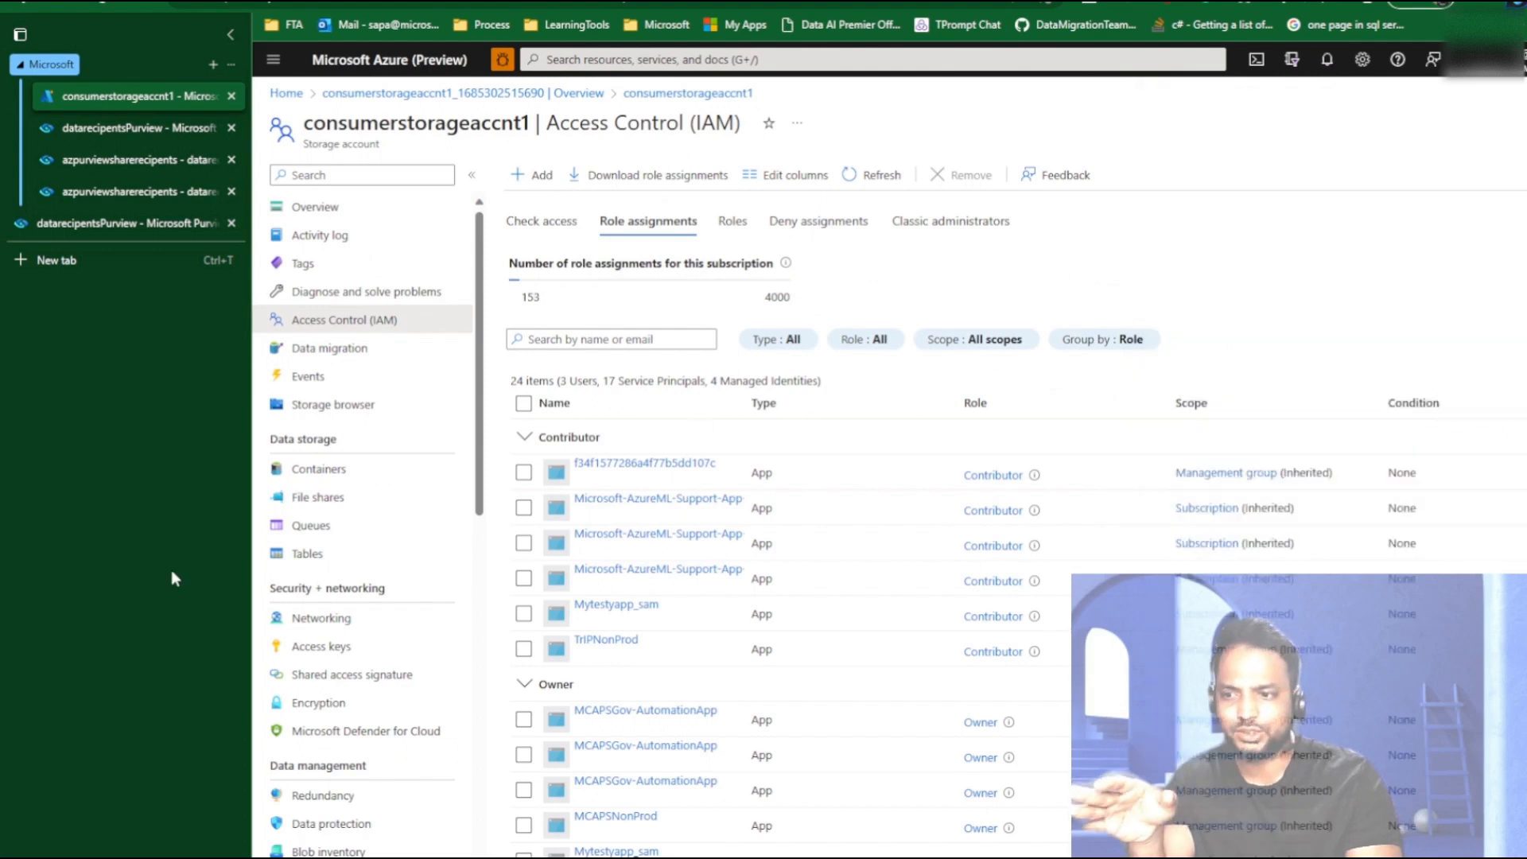
pyautogui.click(318, 468)
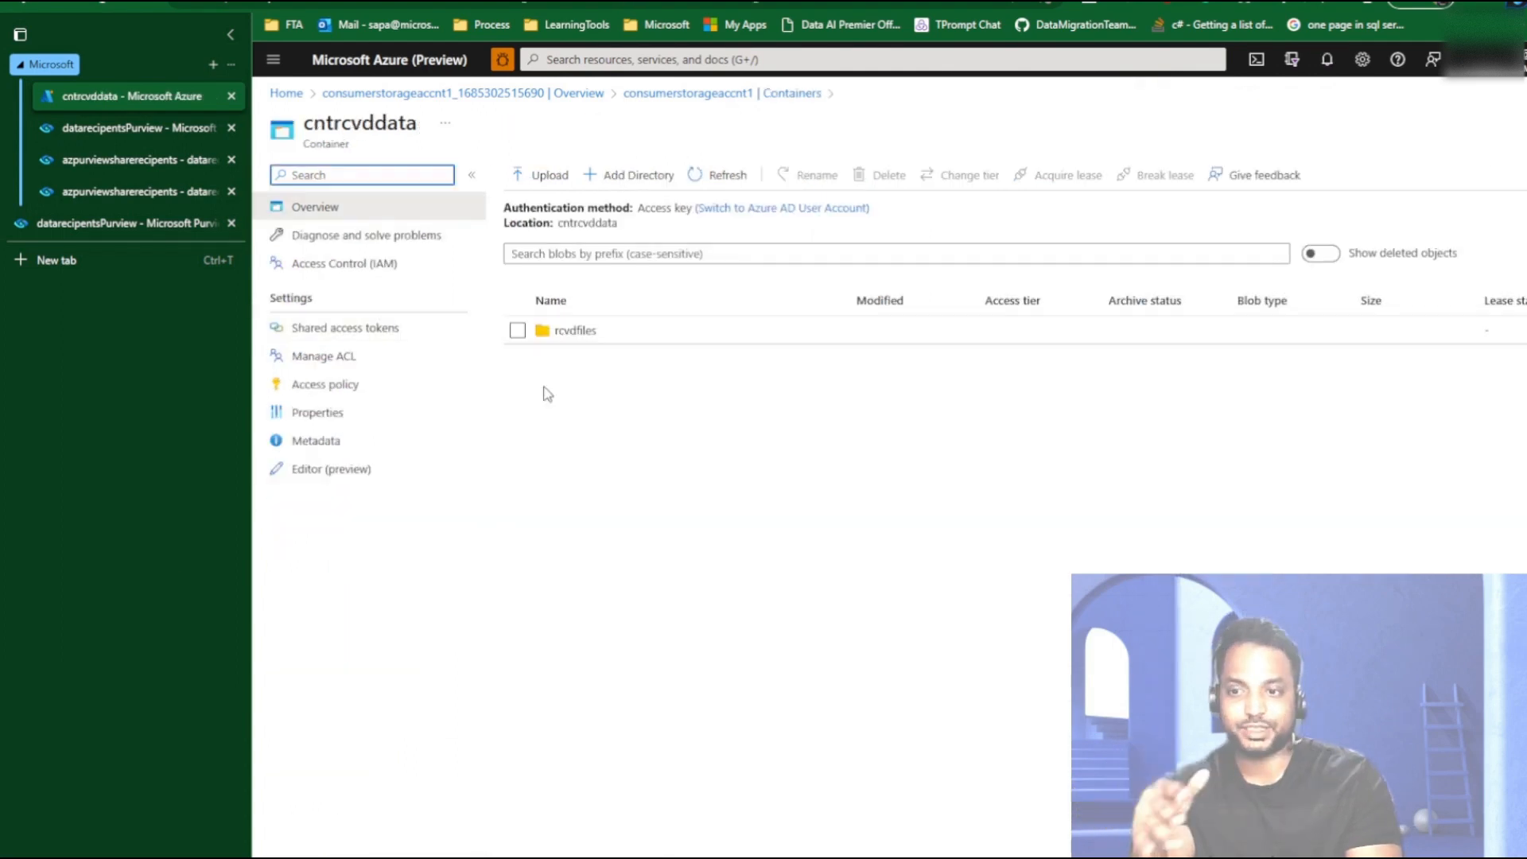
pyautogui.click(574, 334)
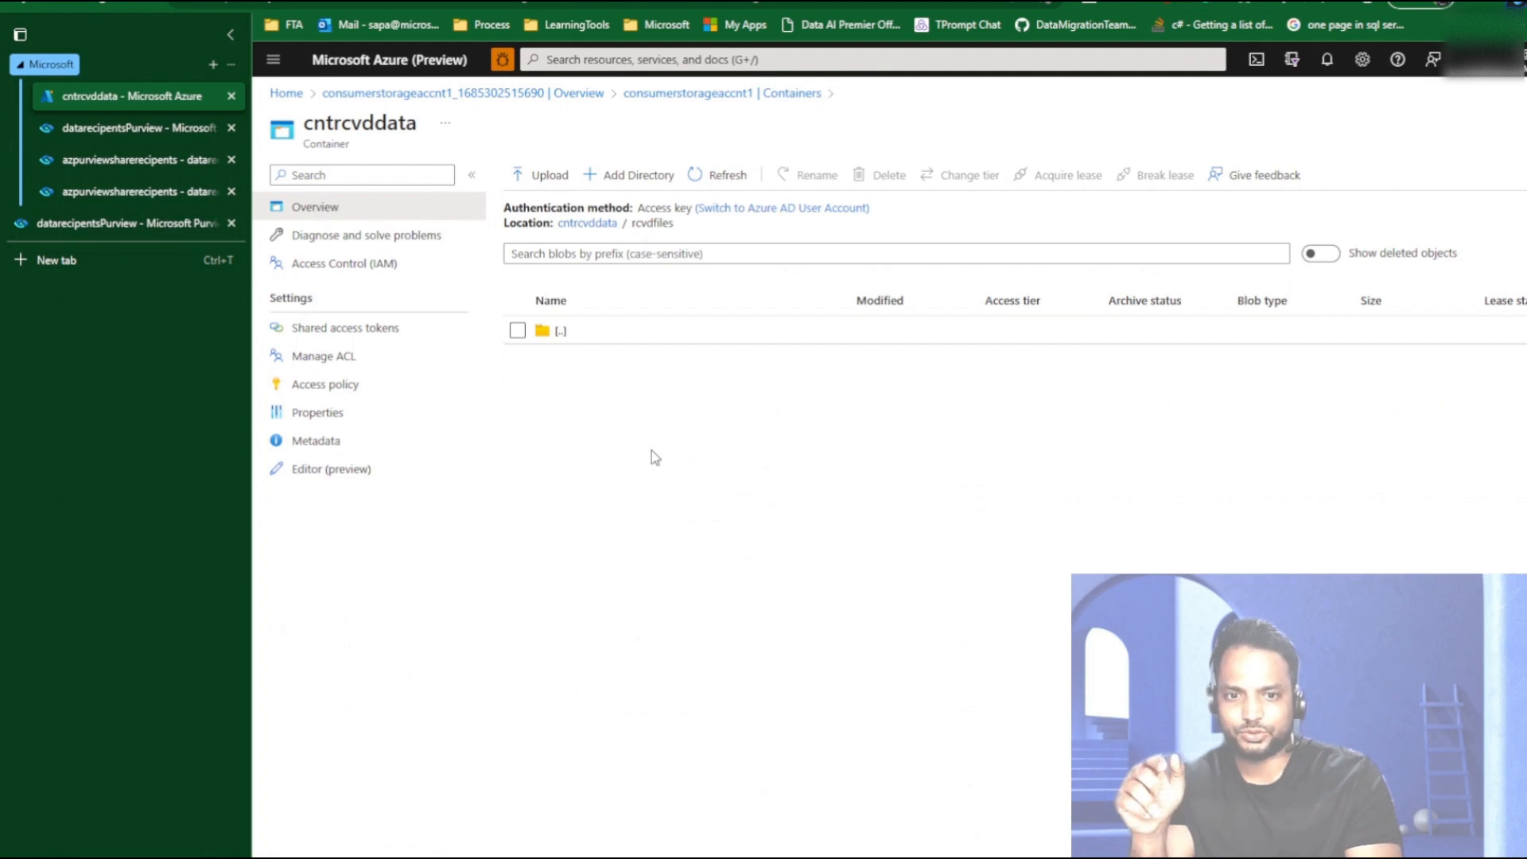
# Refresh the received shares in Purview and check the attachment status of sharingdatafordemo in the list and notifications.
pyautogui.click(79, 226)
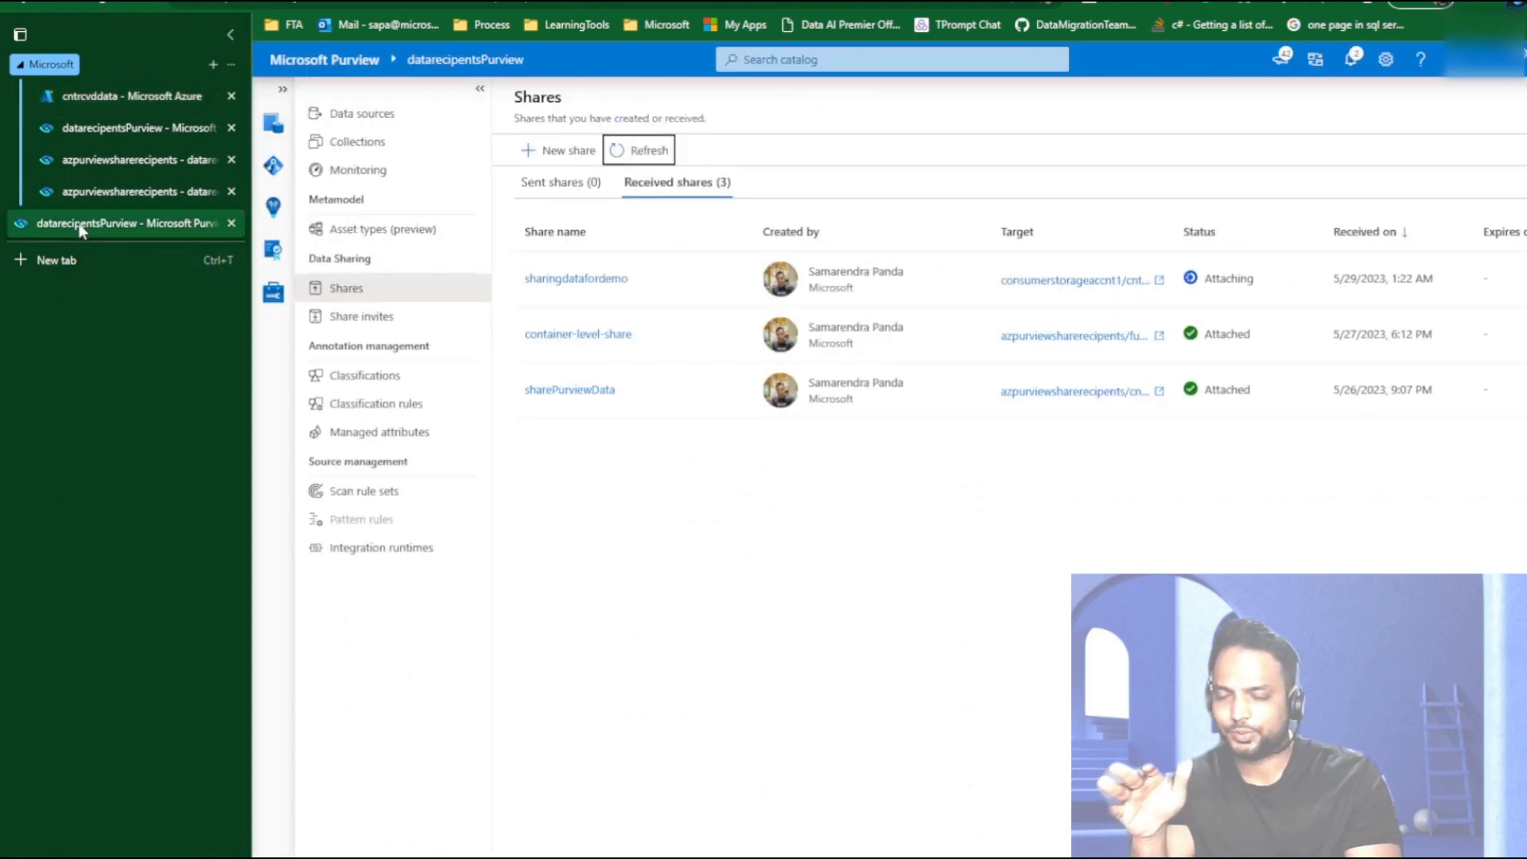
pyautogui.click(654, 159)
pyautogui.click(624, 159)
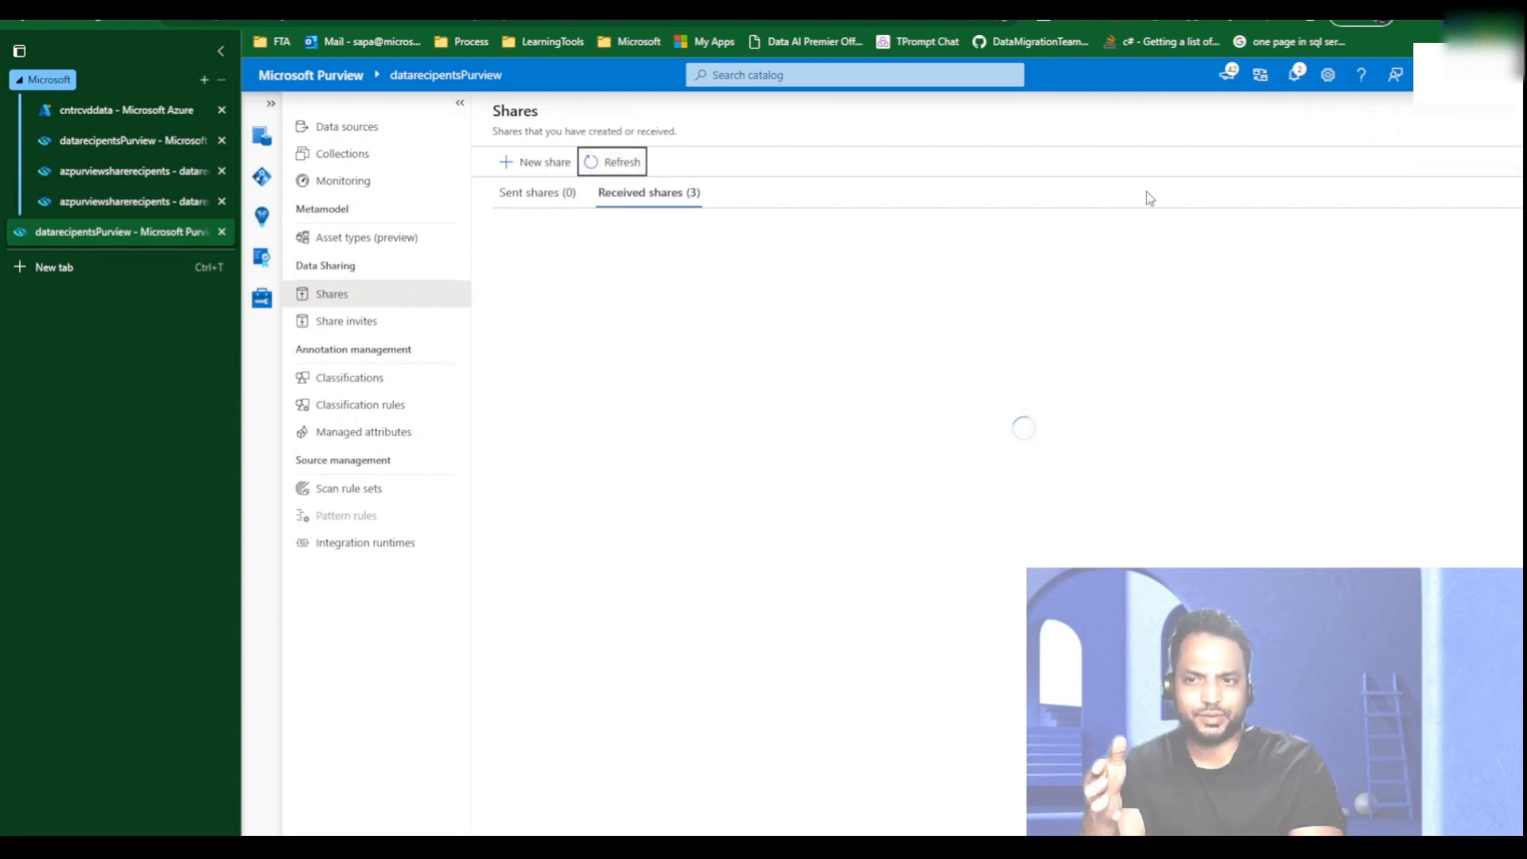
pyautogui.click(1294, 74)
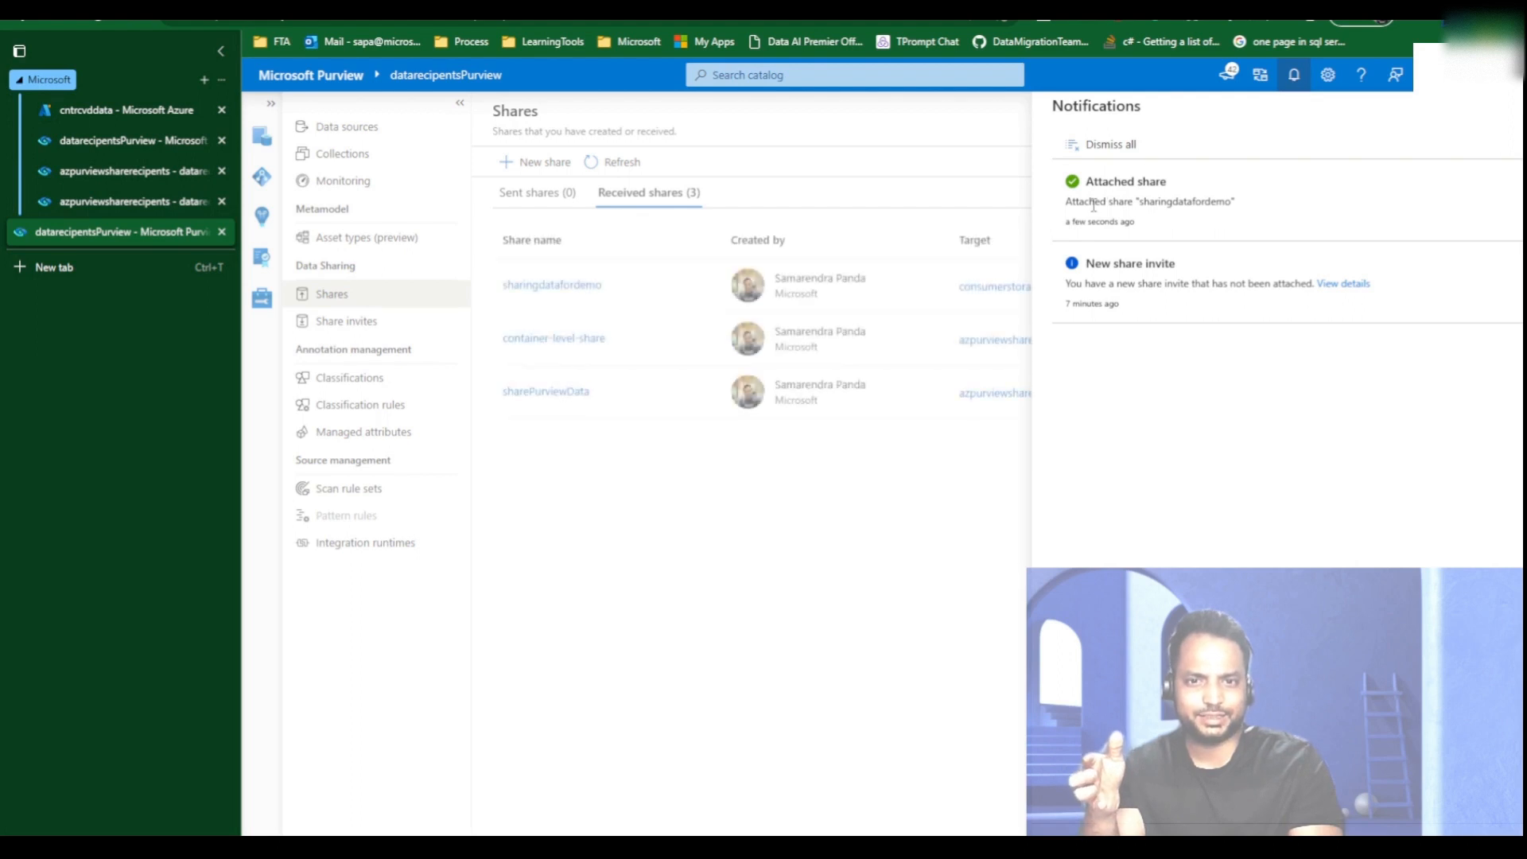
pyautogui.press('Escape')
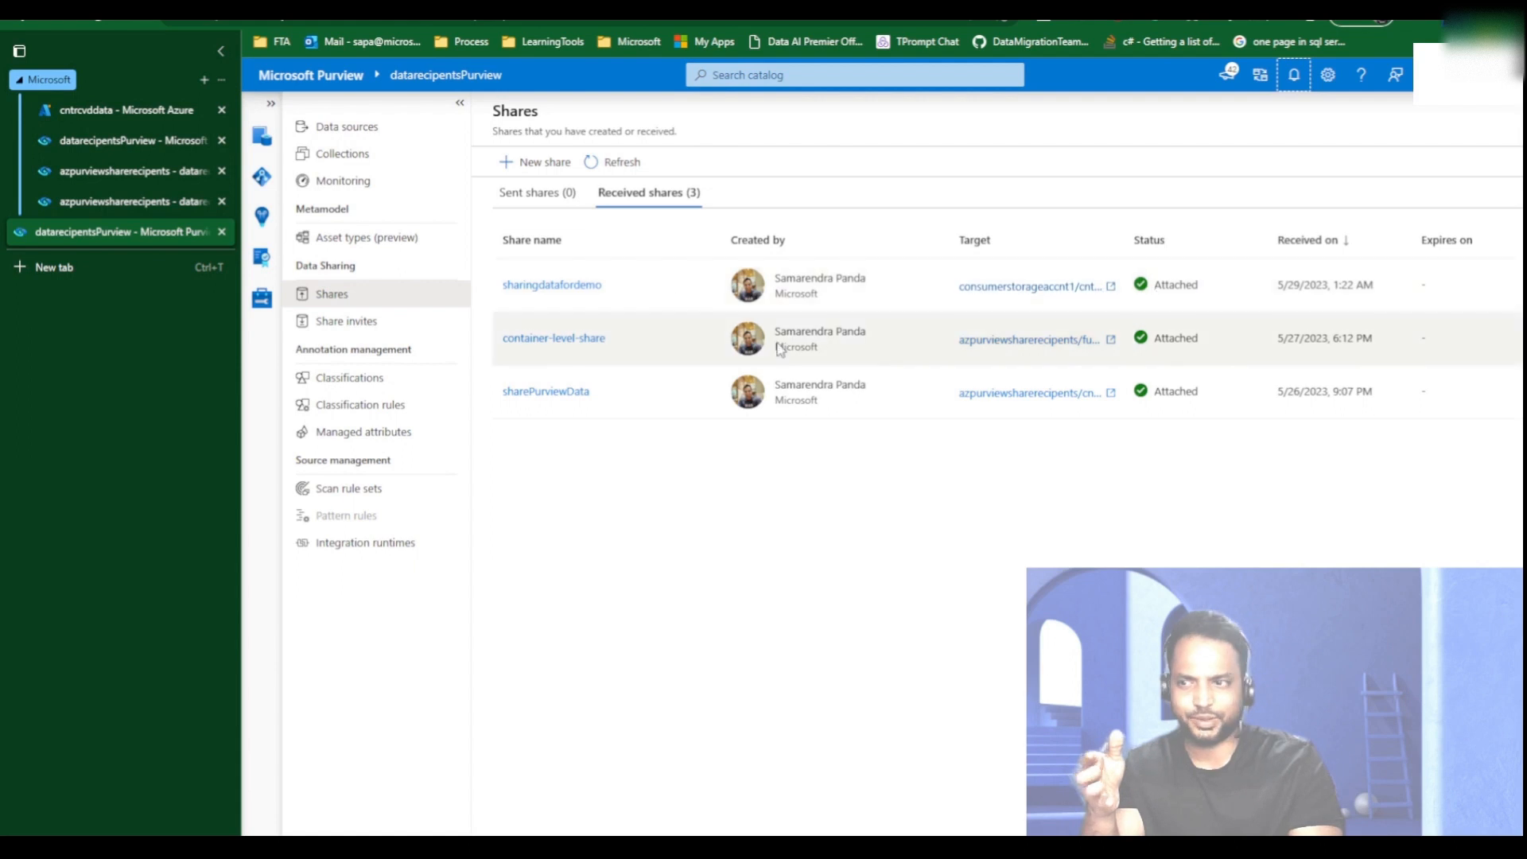
# Refresh the rcvdfiles folder in cntrcvddata and open its srcsamplecontainer folder to view the received files.
pyautogui.click(104, 114)
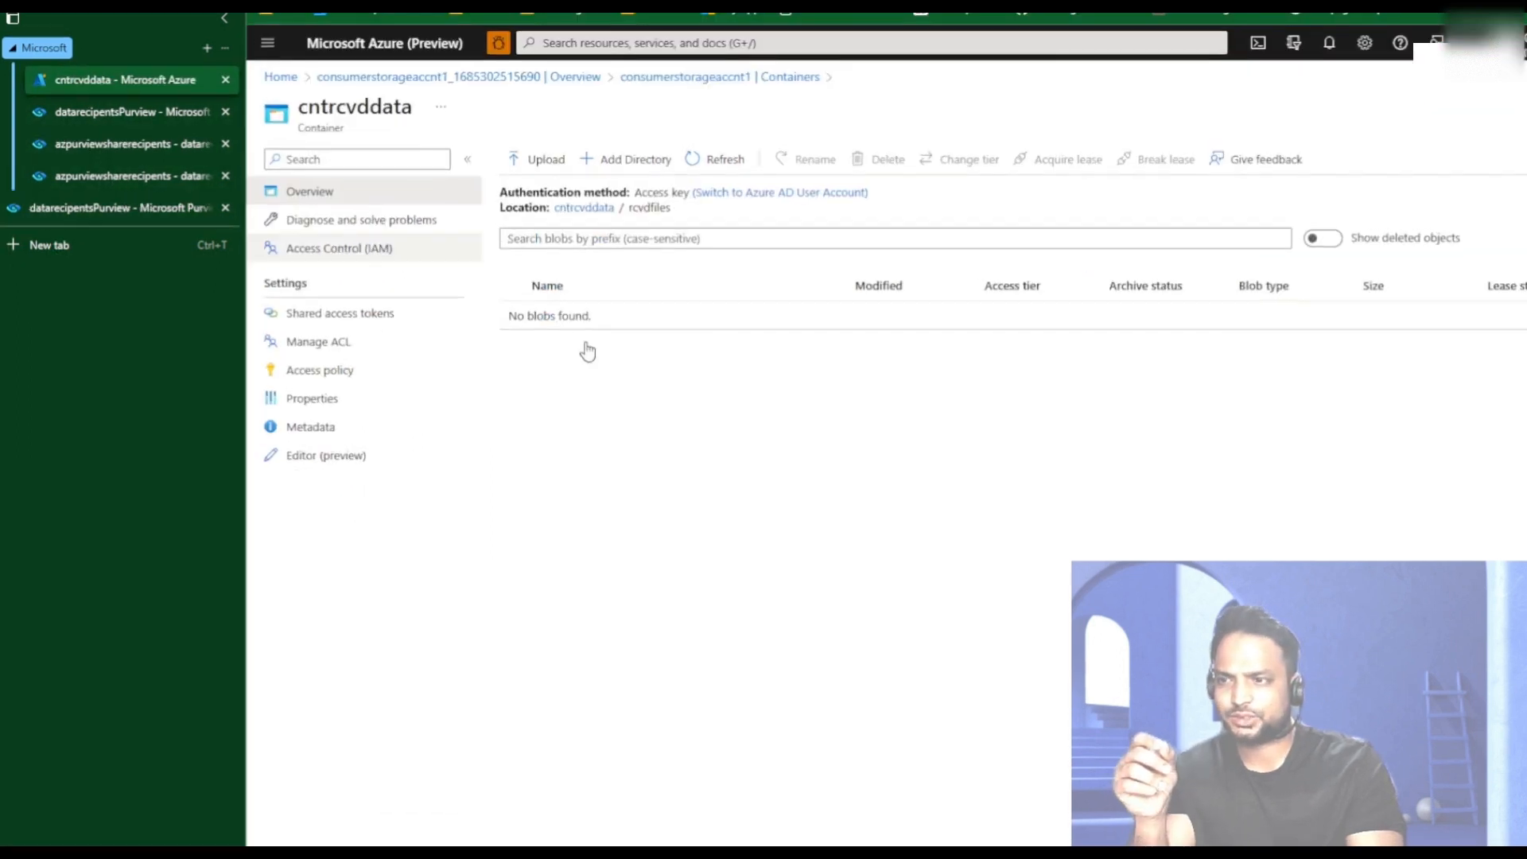
pyautogui.click(719, 159)
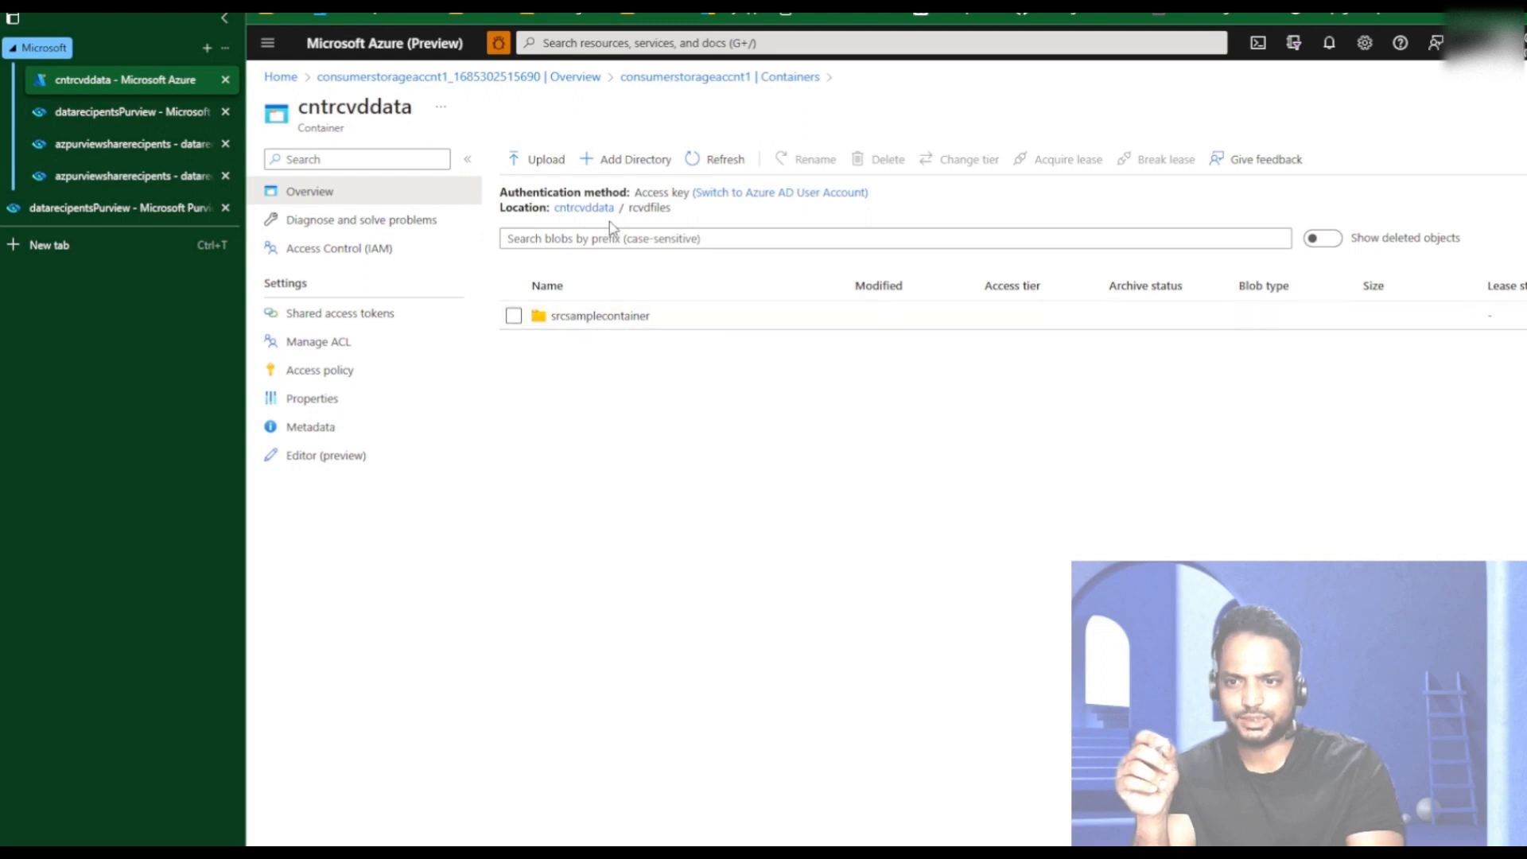
pyautogui.click(574, 322)
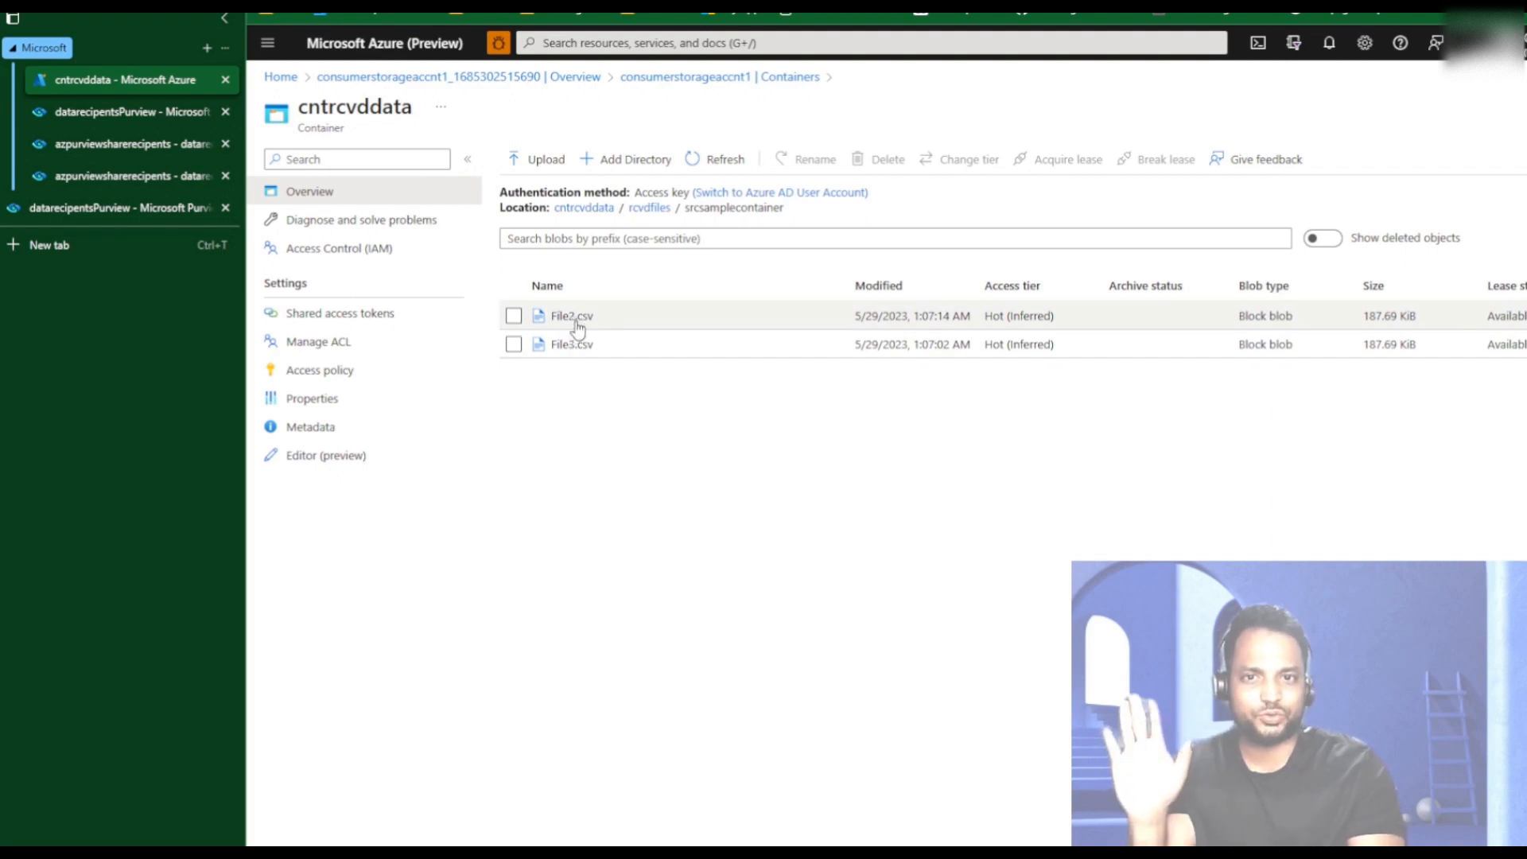
# Try to delete File2.csv from the received srcsamplecontainer folder as the share's recipient.
pyautogui.click(513, 316)
pyautogui.click(862, 162)
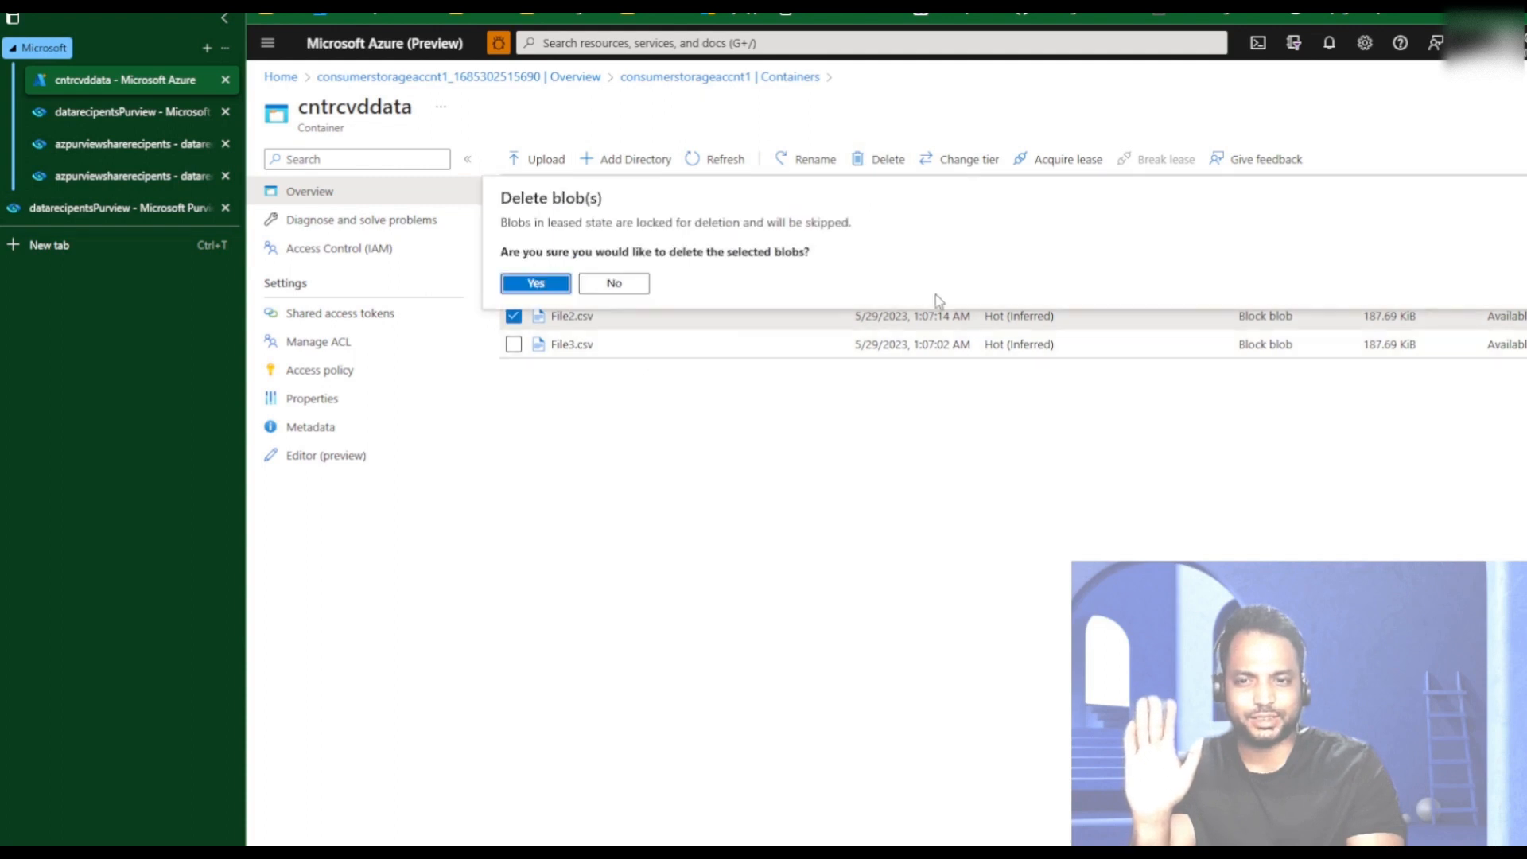
pyautogui.click(549, 285)
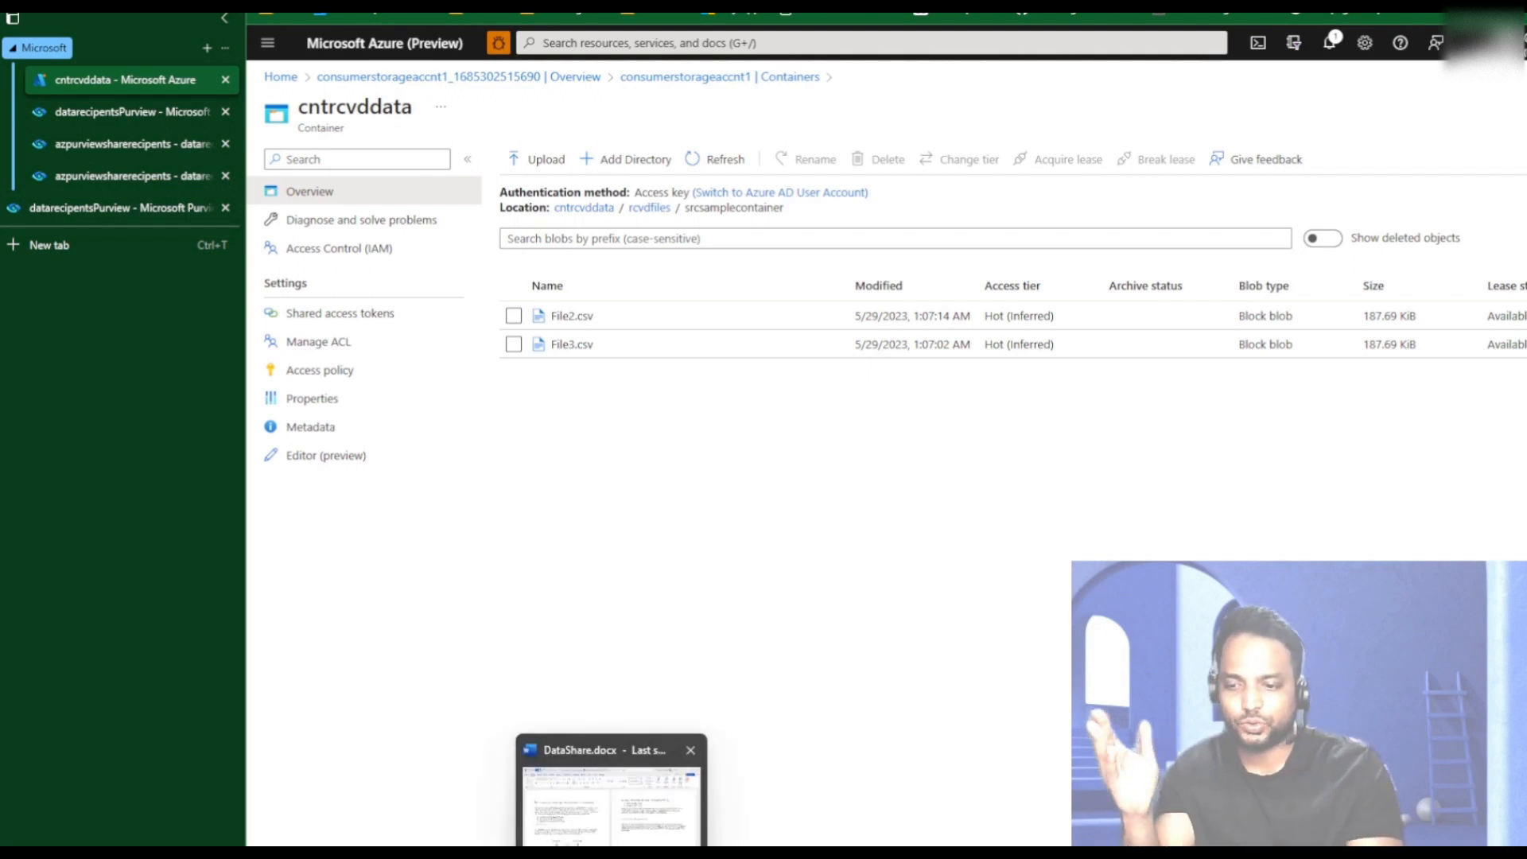
# Switch to the sender's Azure portal and upload File4.csv to srcsamplecontainer in senderstorageaccount1.
pyautogui.click(648, 853)
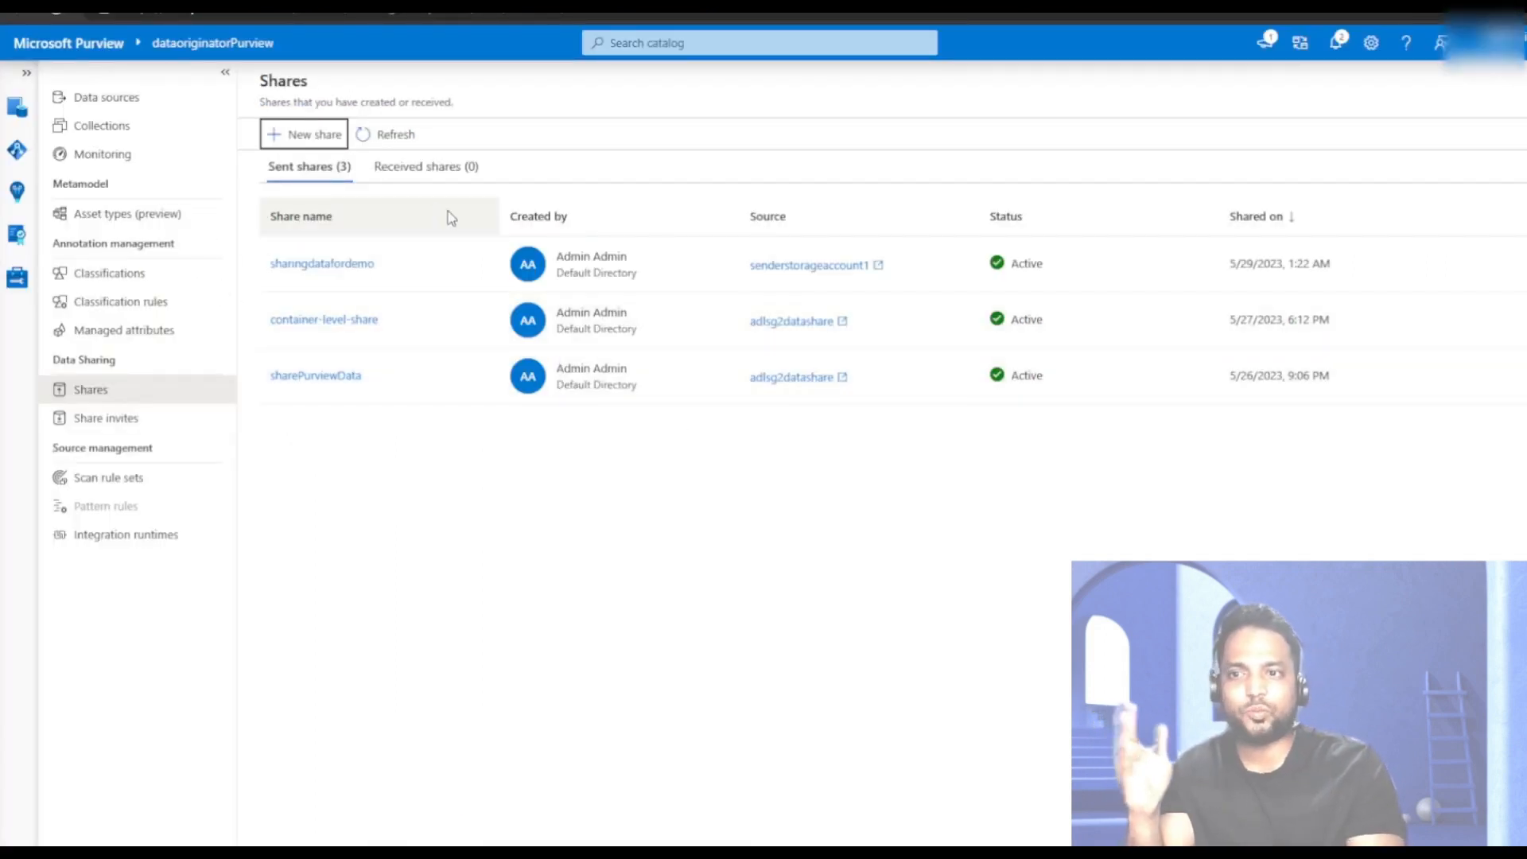
pyautogui.click(509, 4)
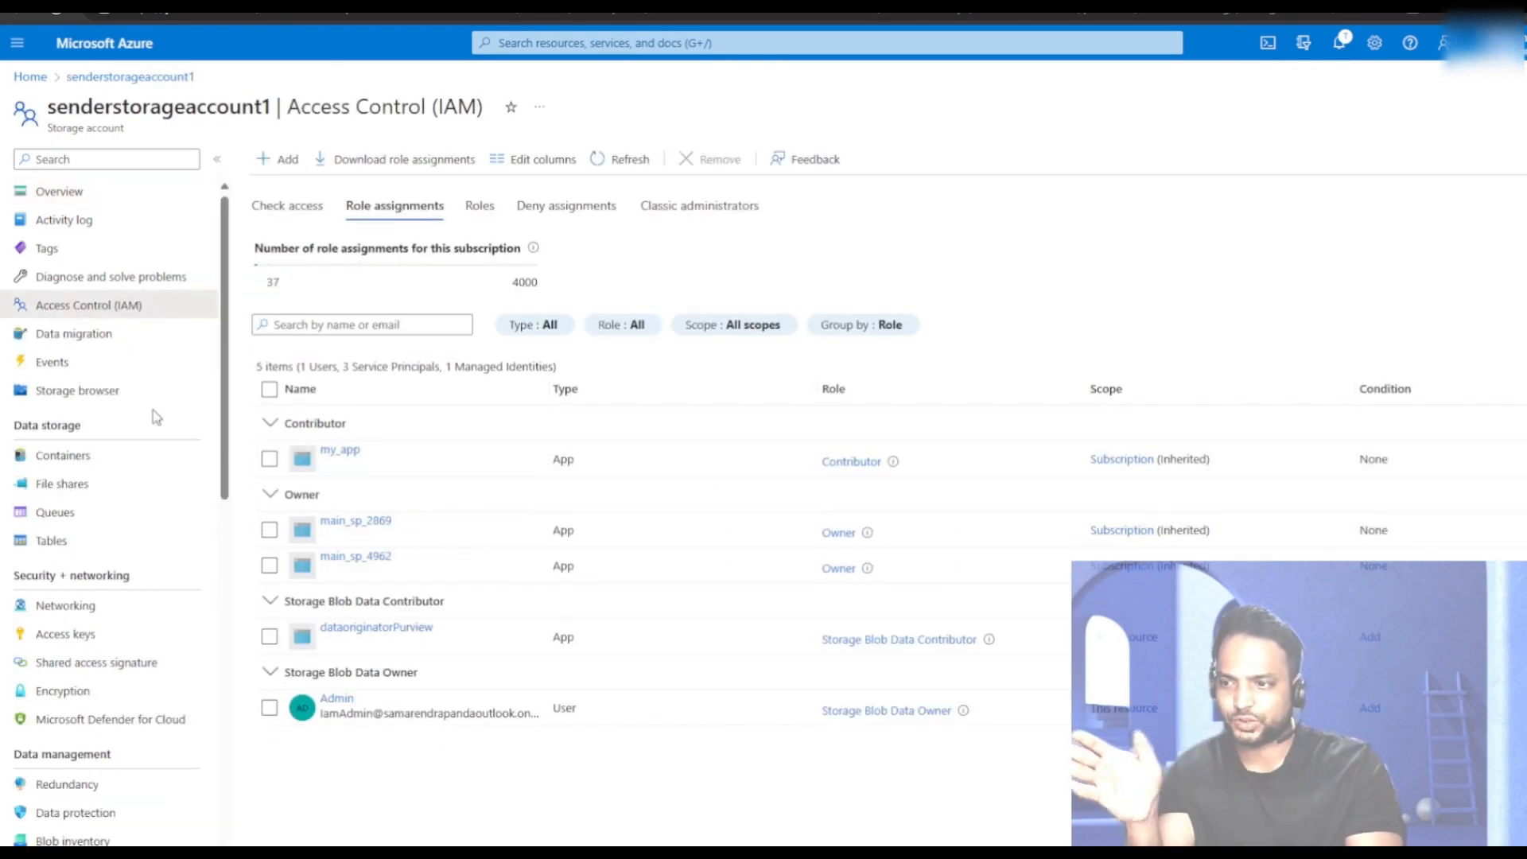
pyautogui.click(72, 456)
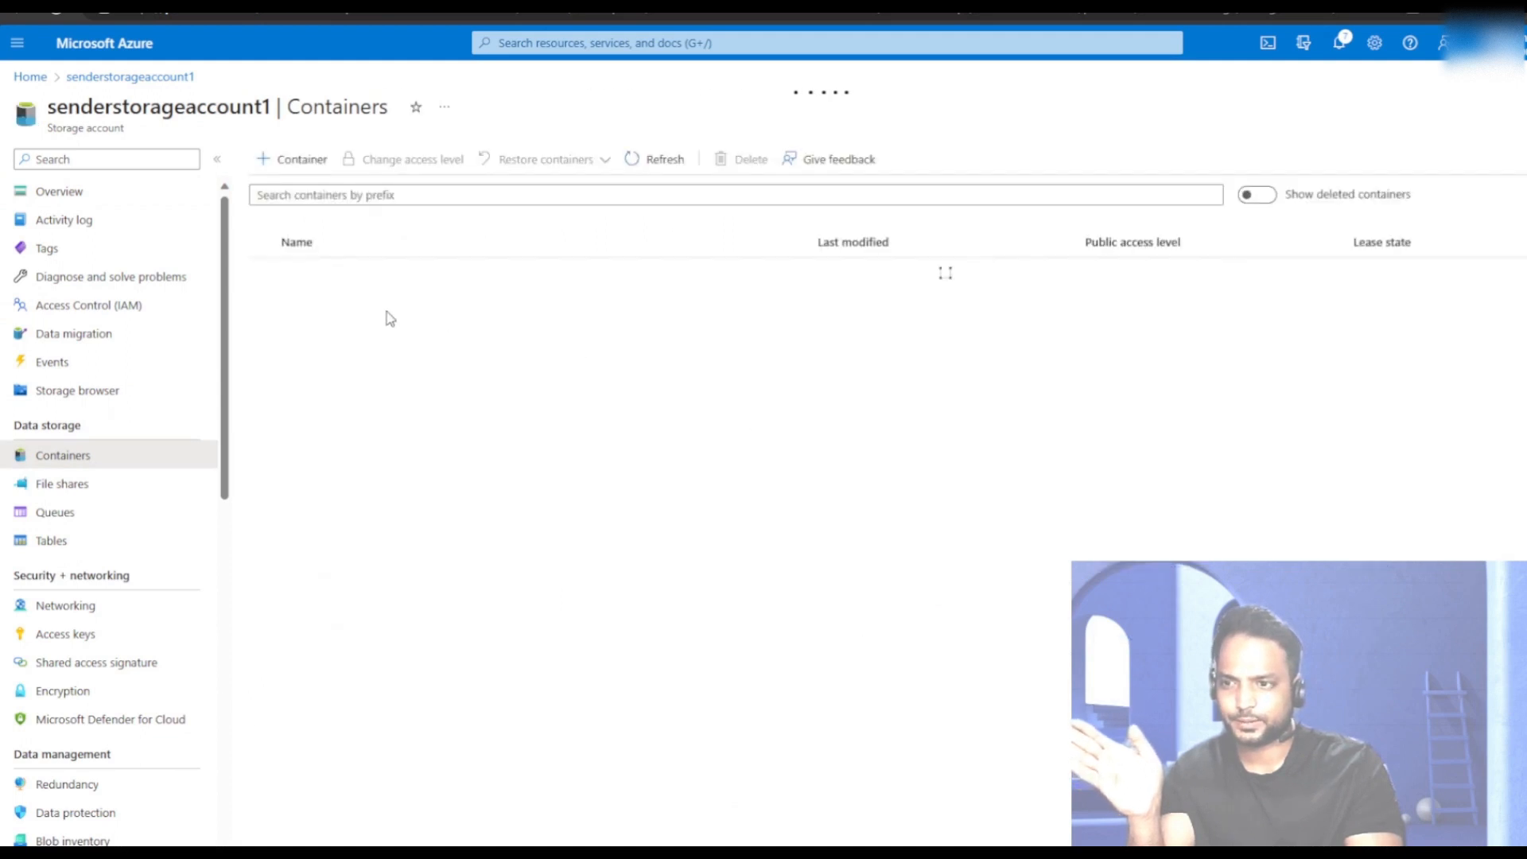
pyautogui.click(364, 304)
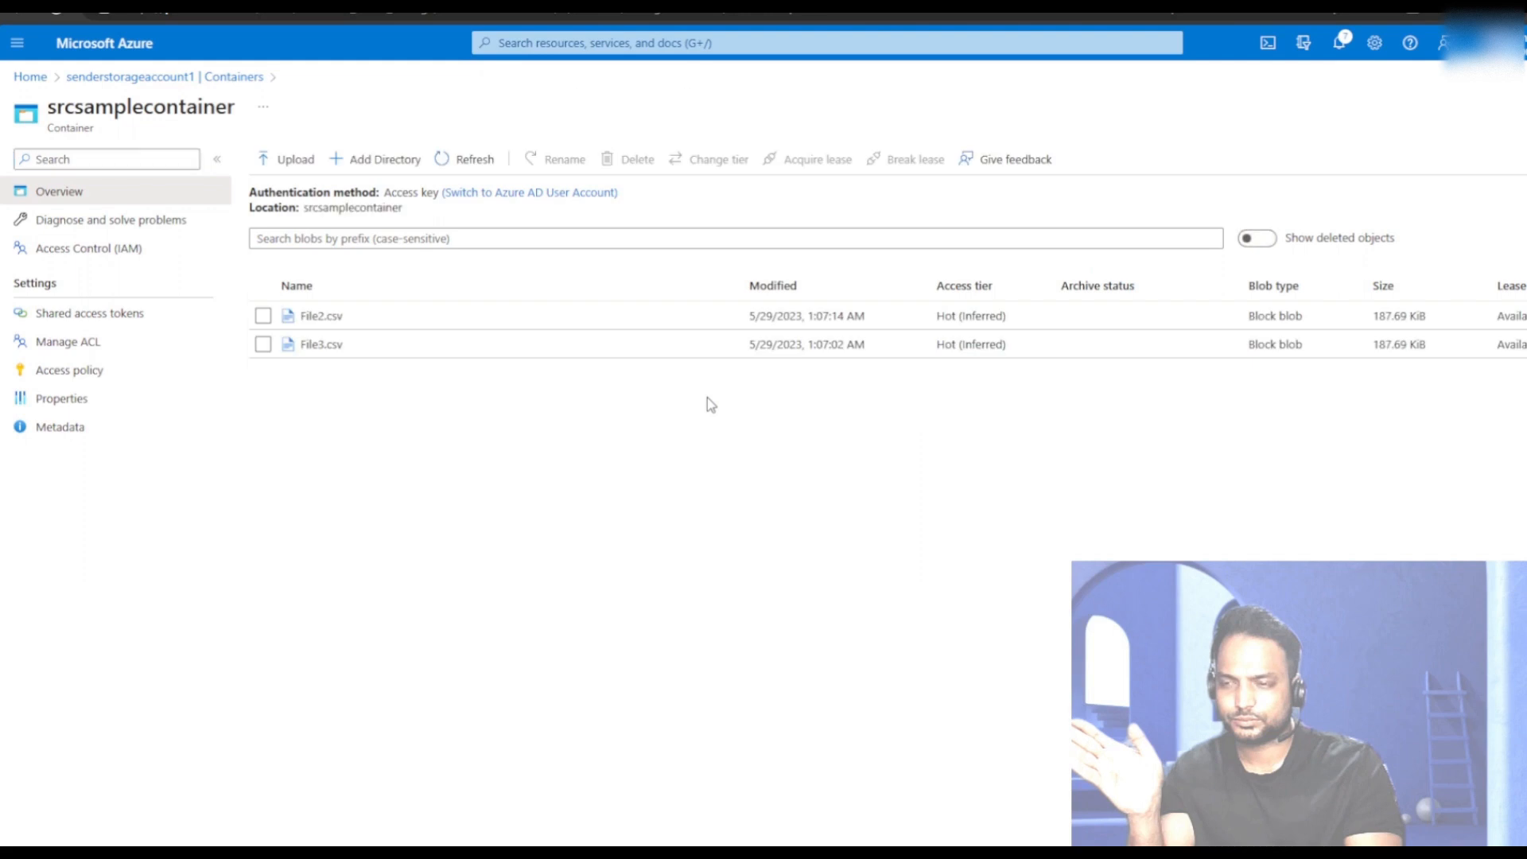
pyautogui.click(266, 167)
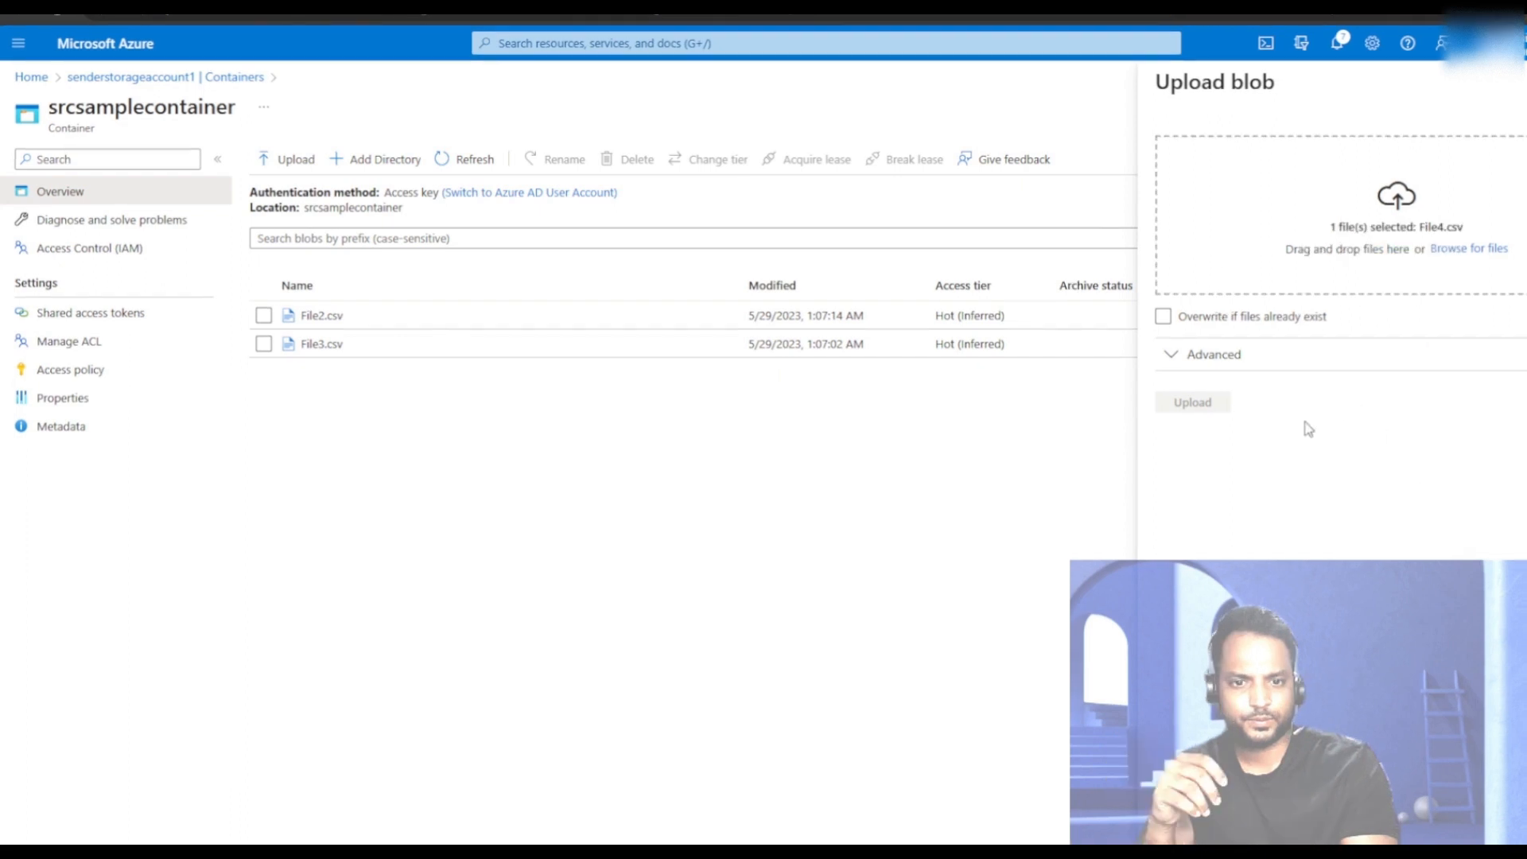
pyautogui.click(1195, 405)
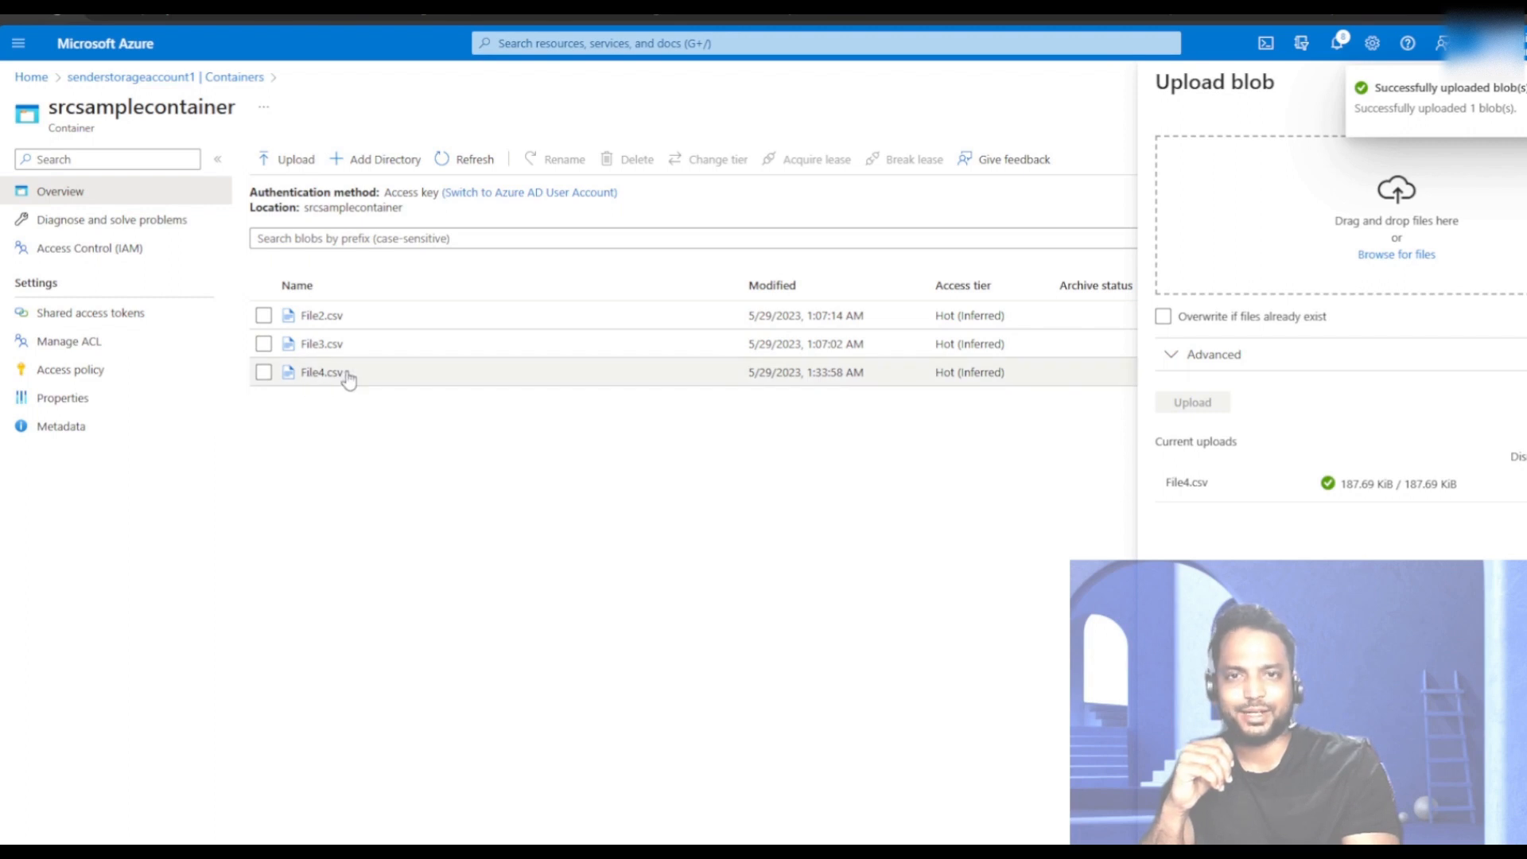
# Delete File2.csv from the sender's srcsamplecontainer.
pyautogui.click(265, 315)
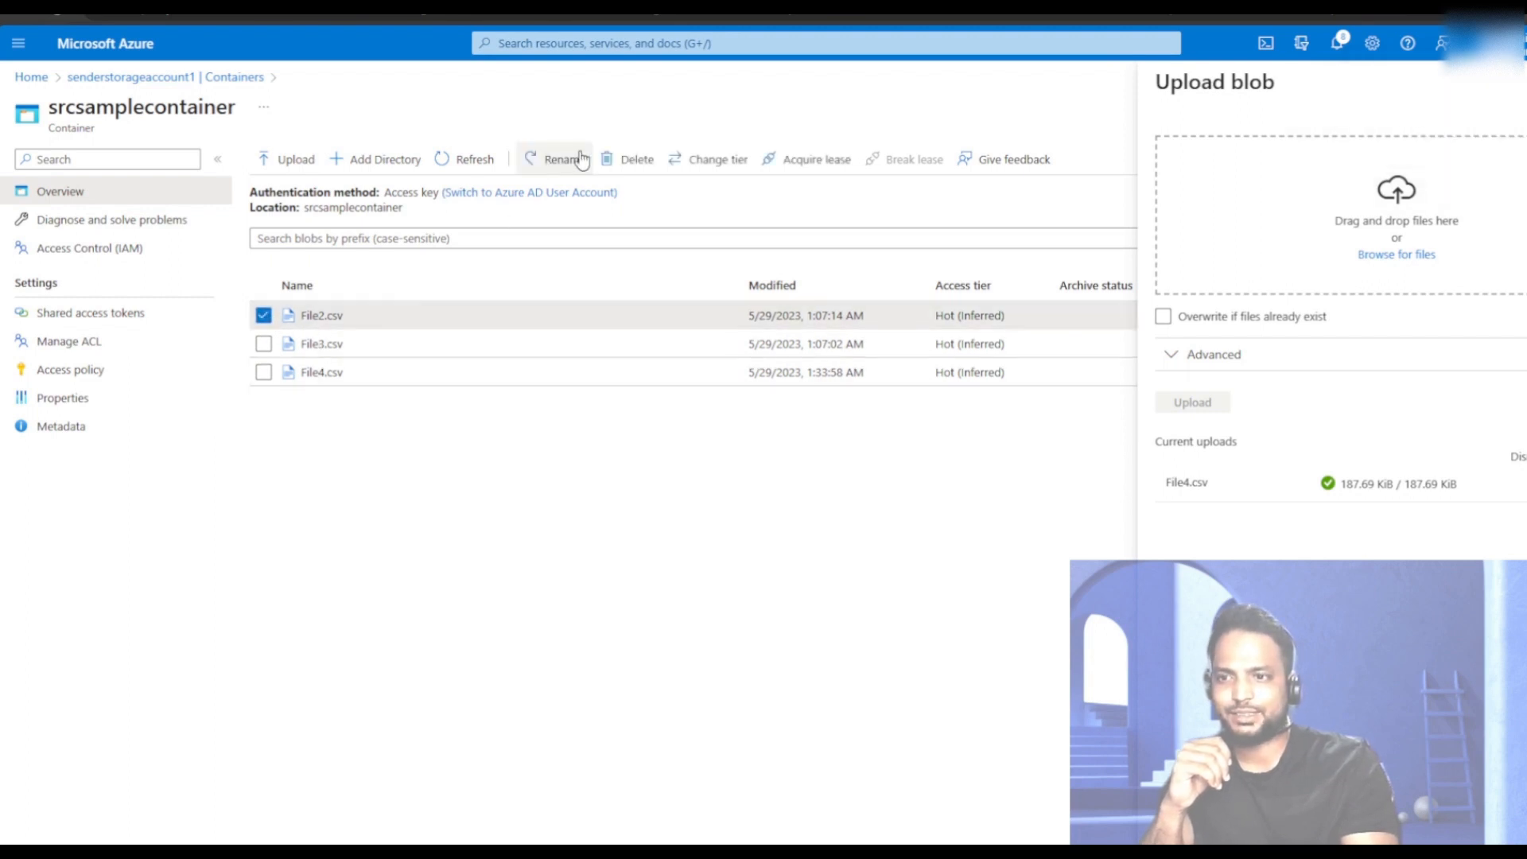
pyautogui.click(636, 163)
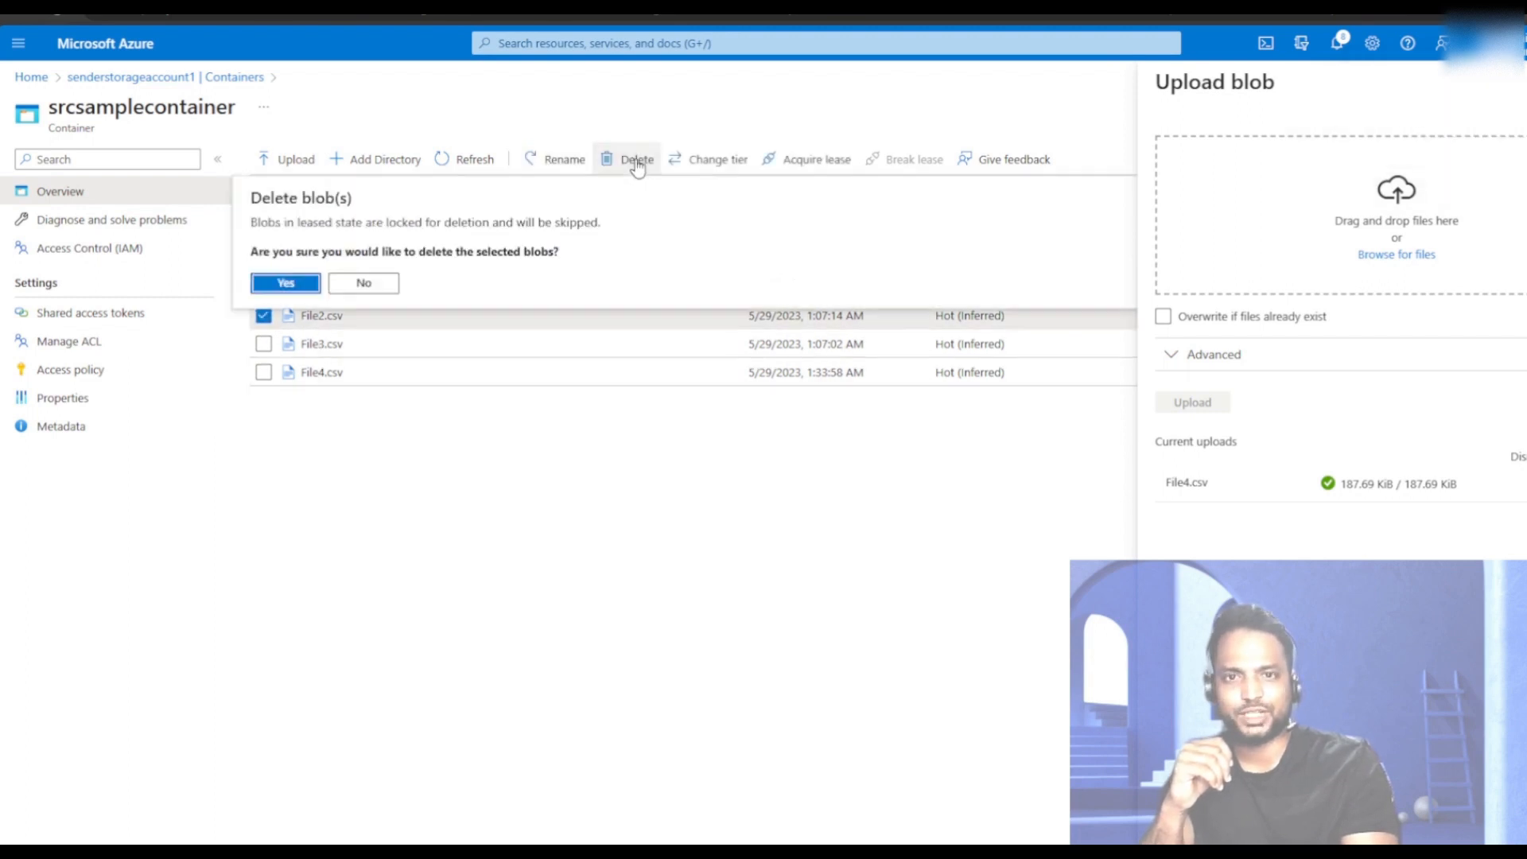
pyautogui.click(285, 288)
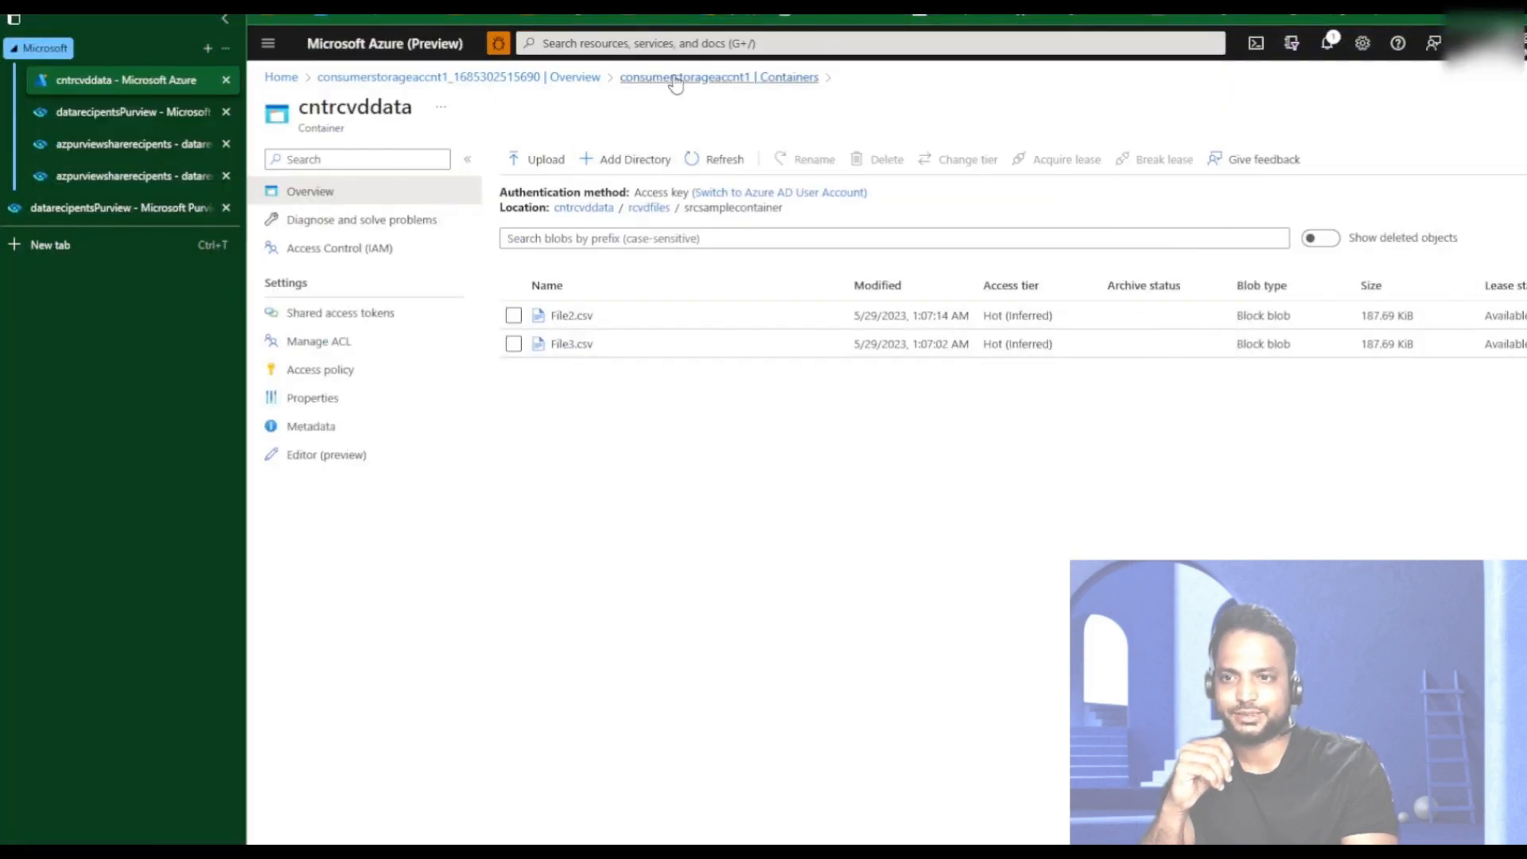
# Refresh the recipient's received srcsamplecontainer folder in cntrcvddata to check that the sender's file changes have propagated.
pyautogui.click(721, 163)
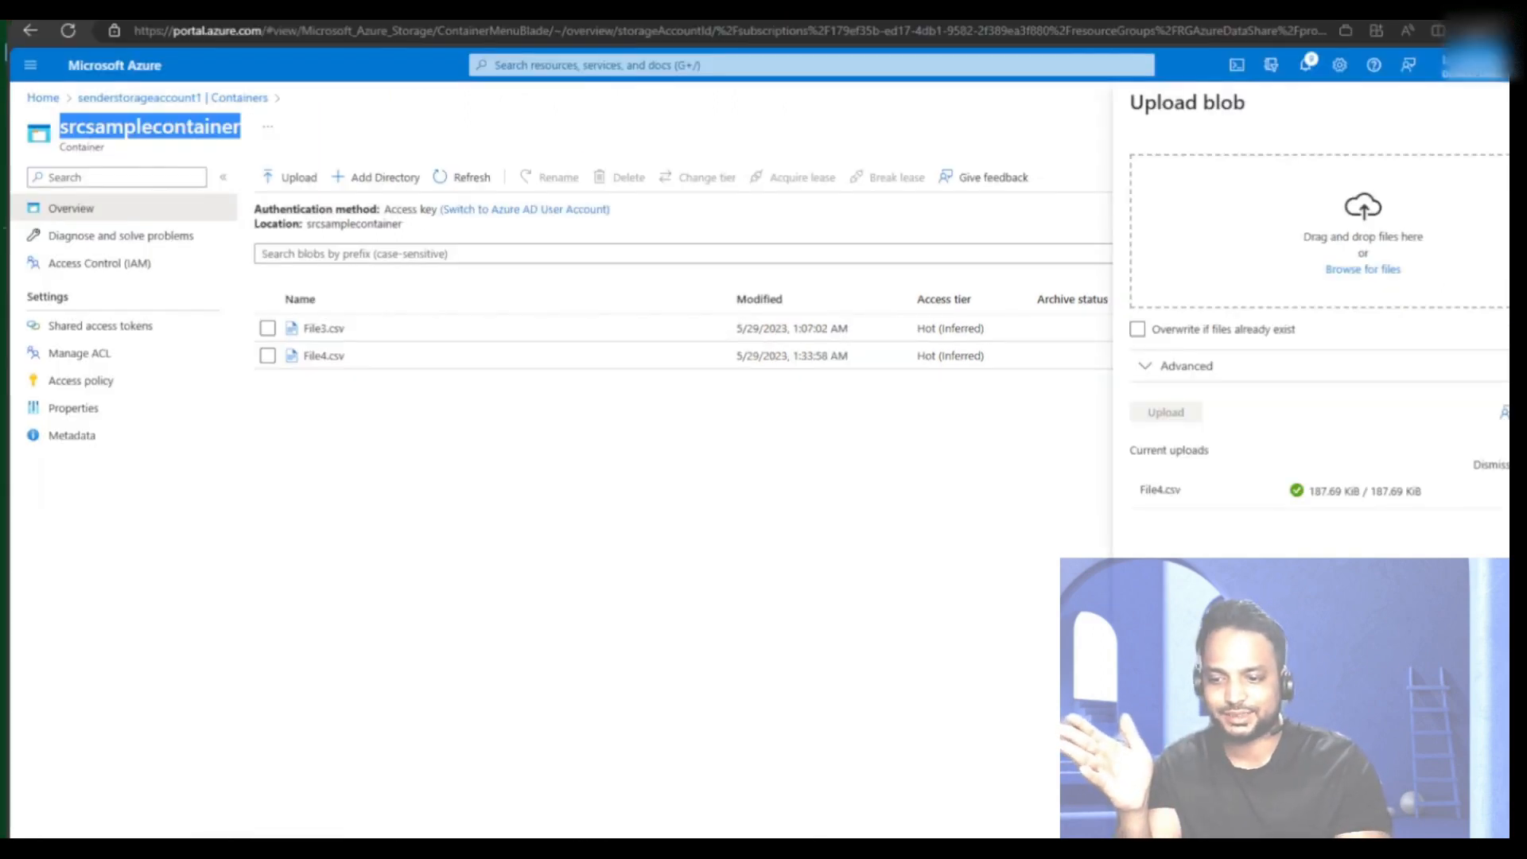
# Switch to the sender's dataoriginatorPurview portal, search the whole catalog with * and filter the results to File assets.
pyautogui.click(126, 160)
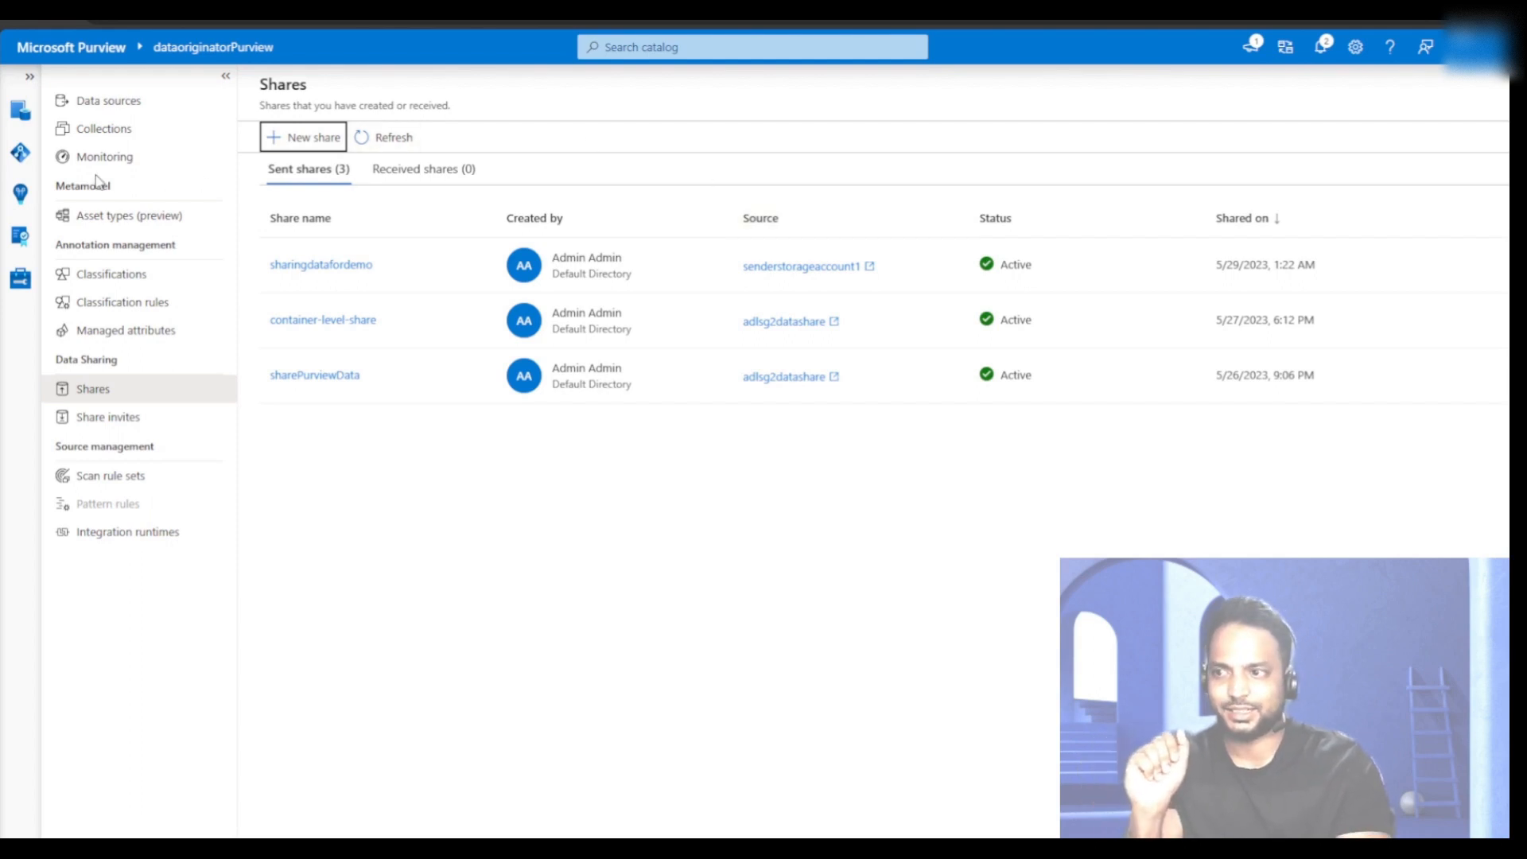
pyautogui.click(20, 159)
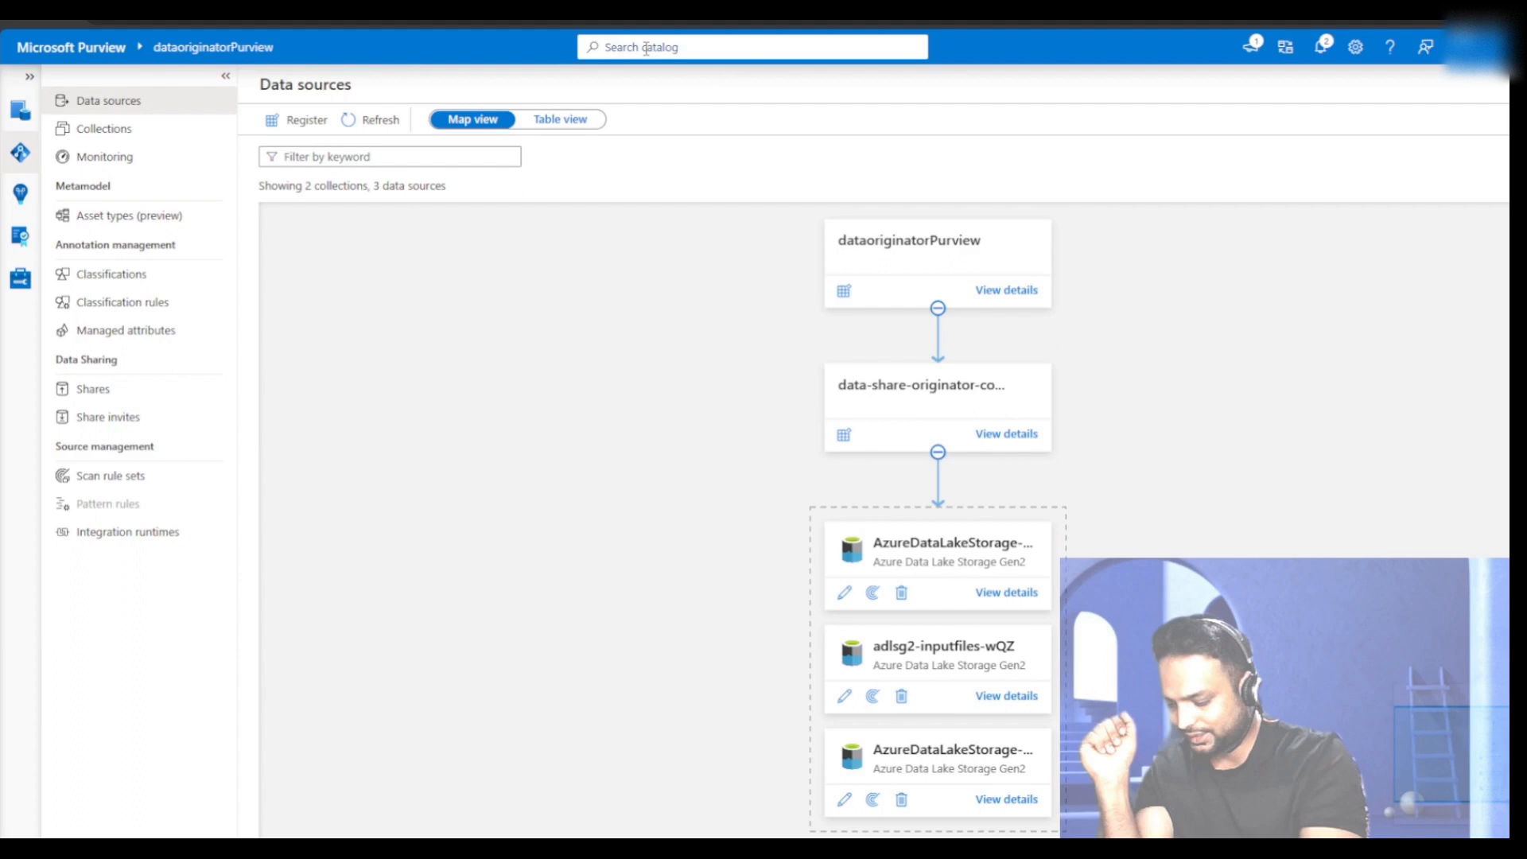
pyautogui.click(646, 49)
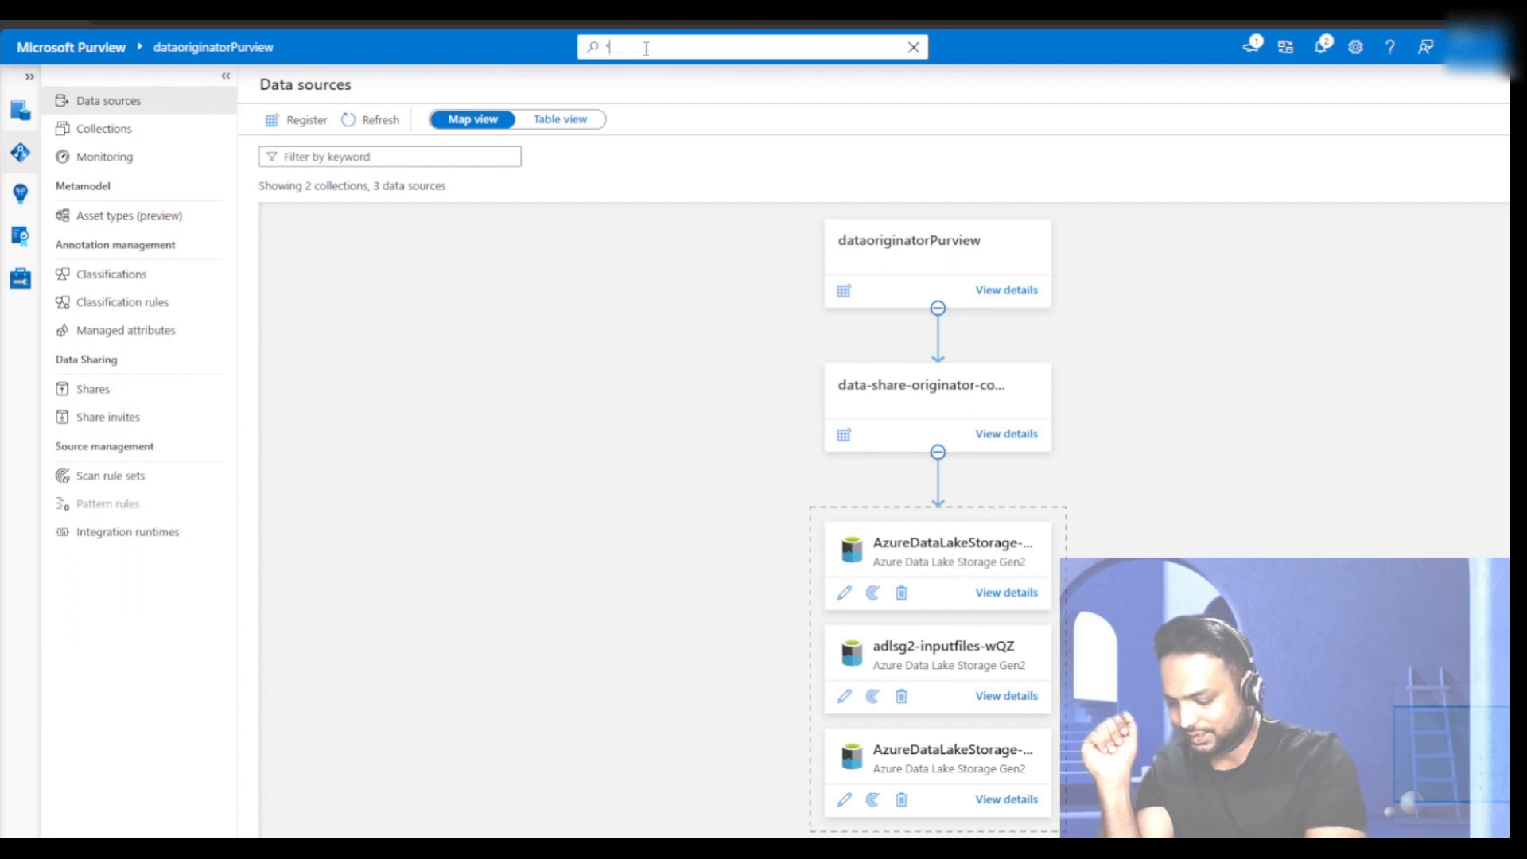
pyautogui.press('Return')
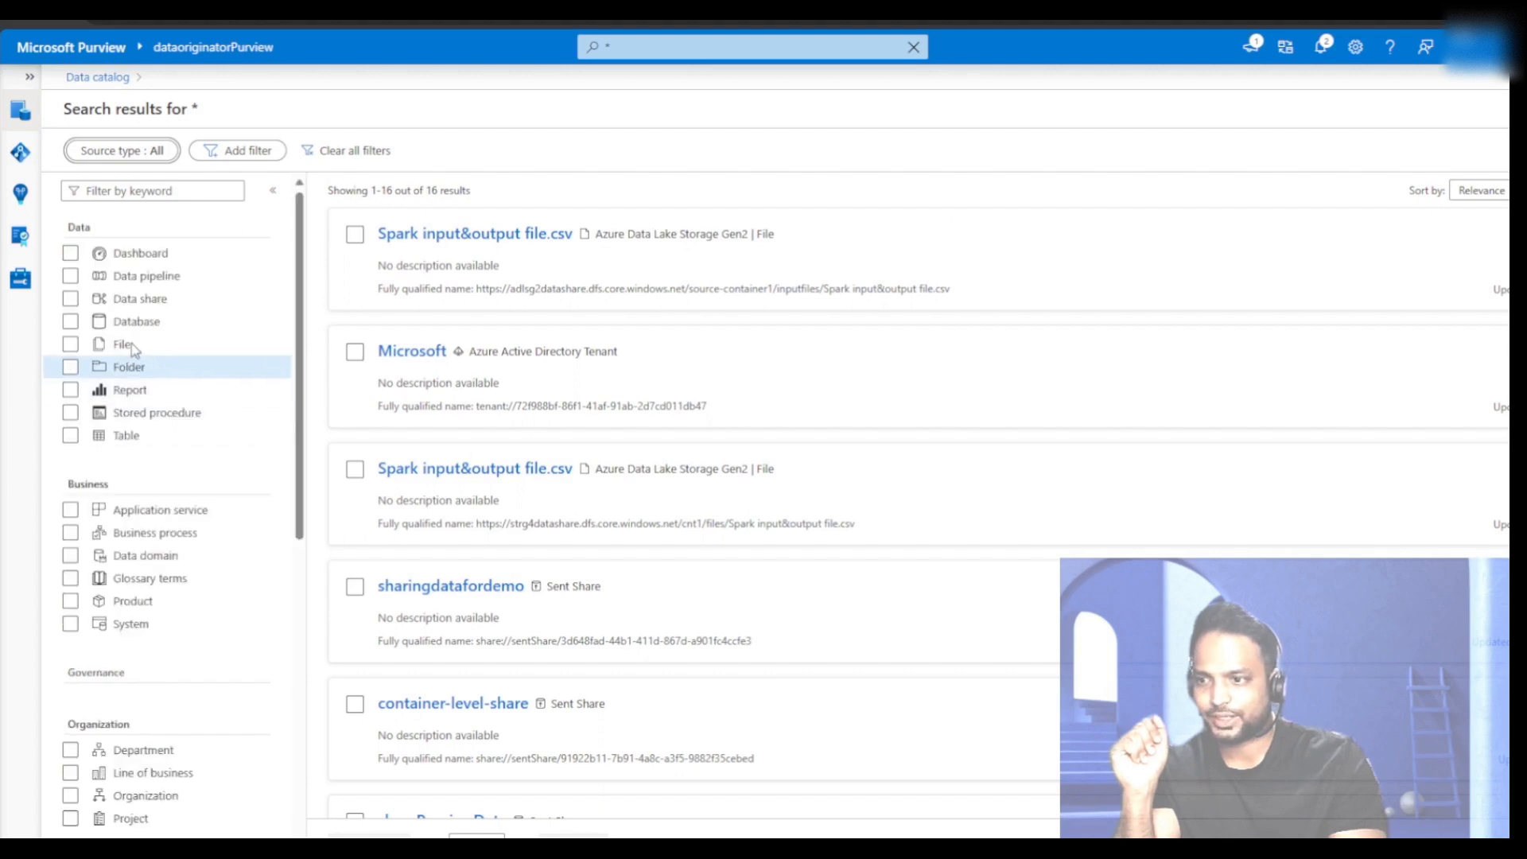
pyautogui.click(70, 344)
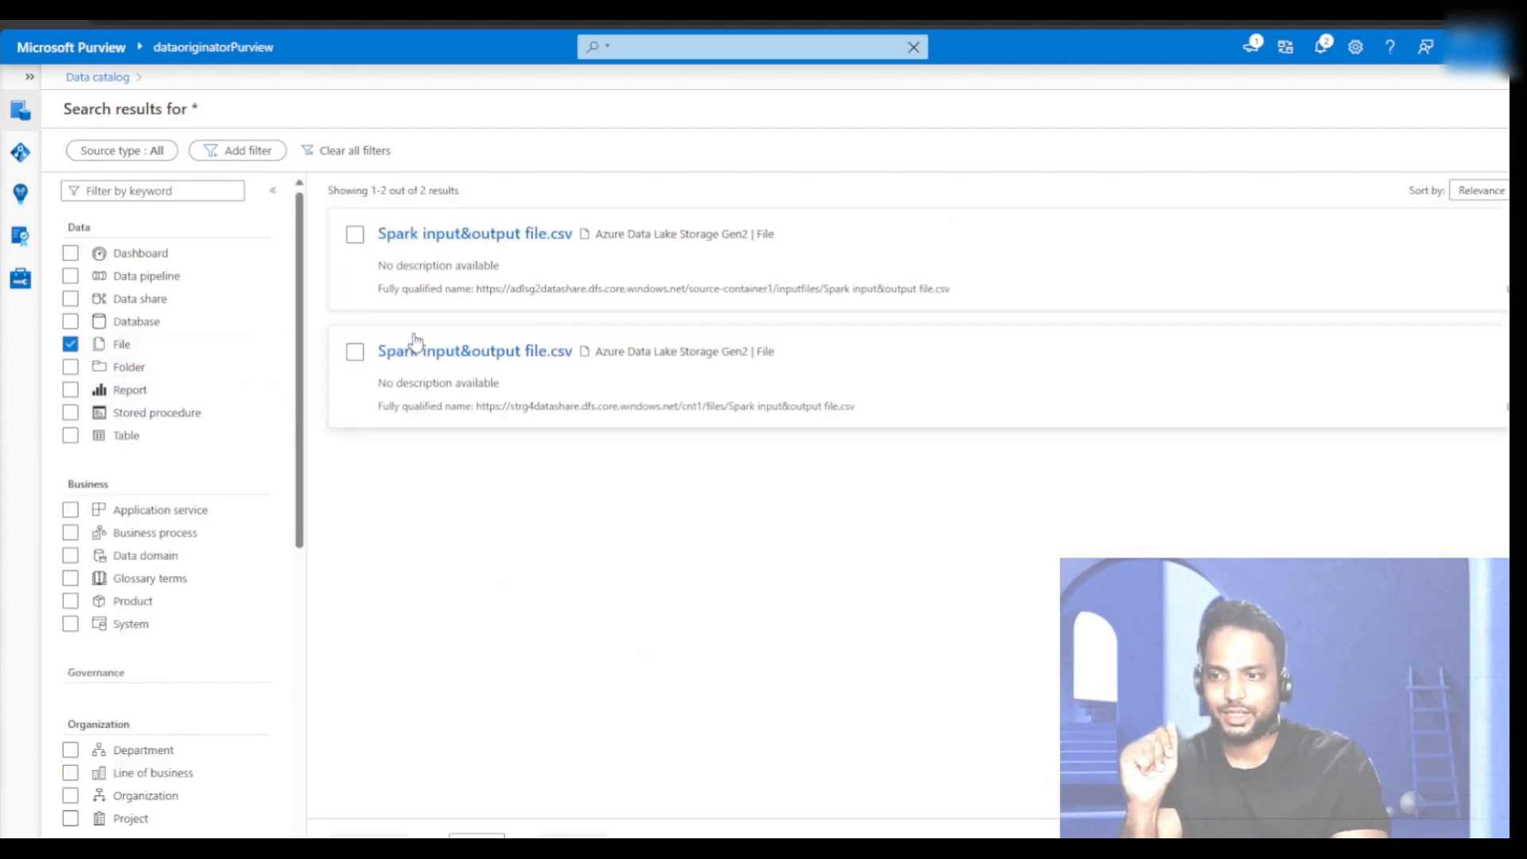
# Open the Spark input&output file.csv asset stored in strg4datashare and bring up its data share options.
pyautogui.click(445, 357)
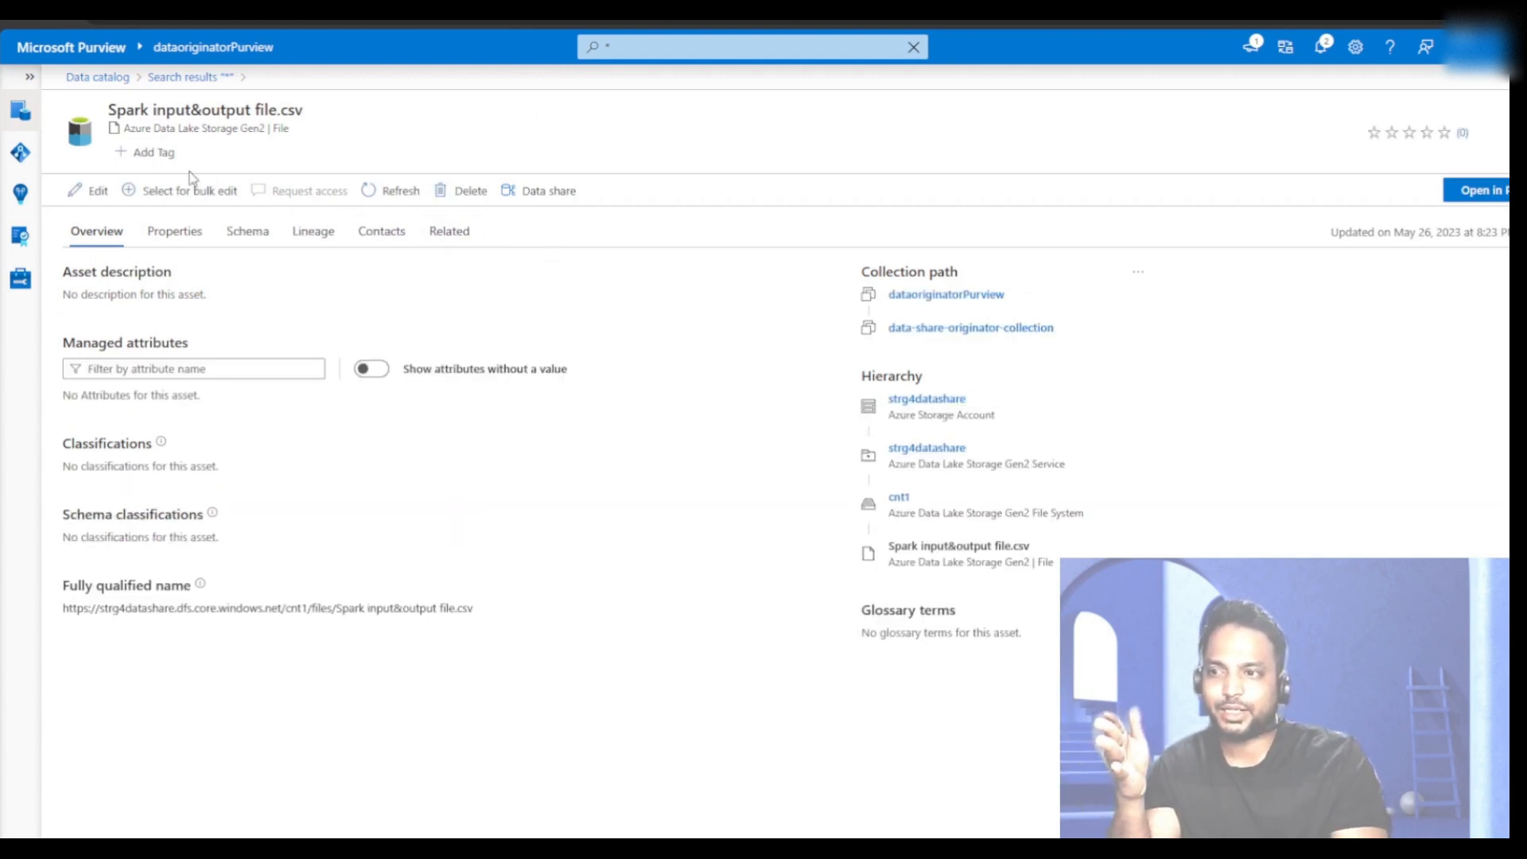
pyautogui.click(528, 198)
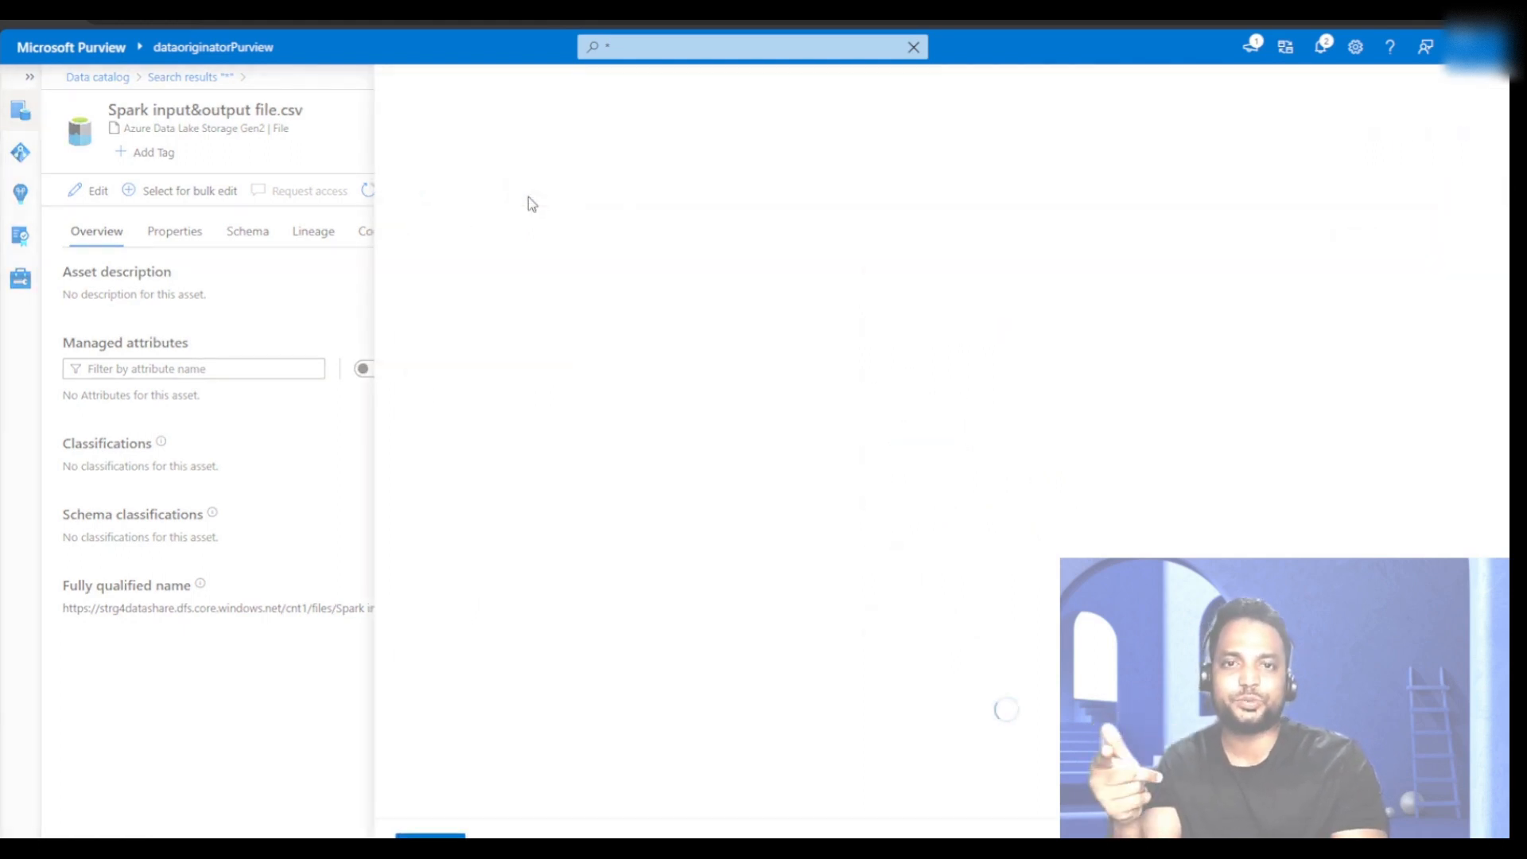